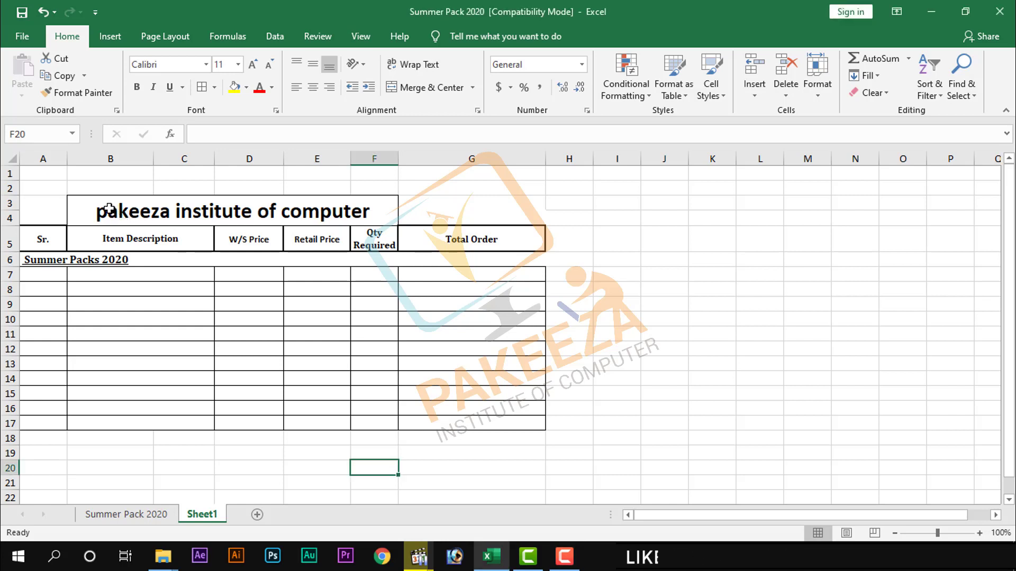
Fill the institute title in B3 and the A5:G5 header row with yellow.
click(149, 211)
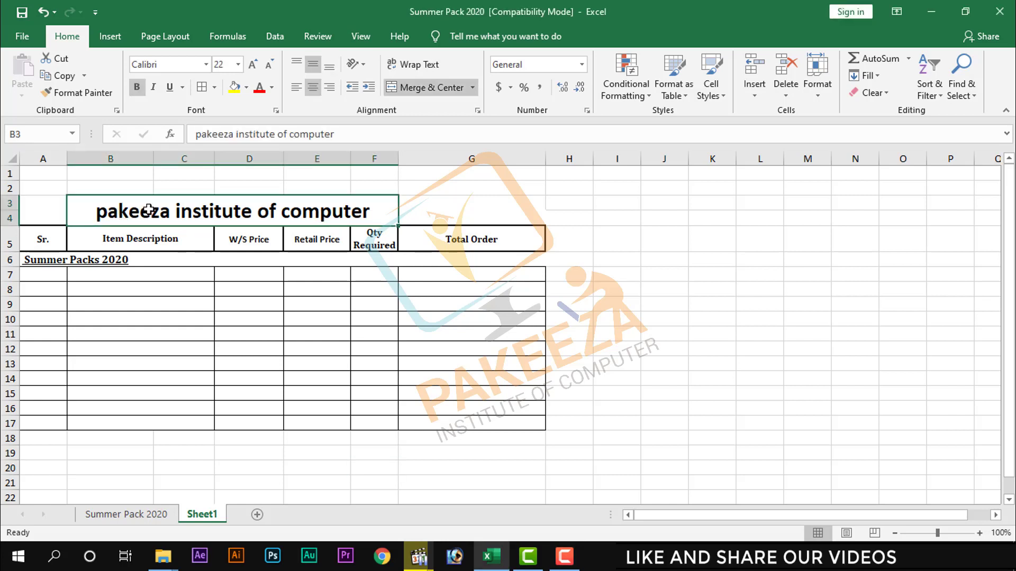
click(234, 87)
click(427, 187)
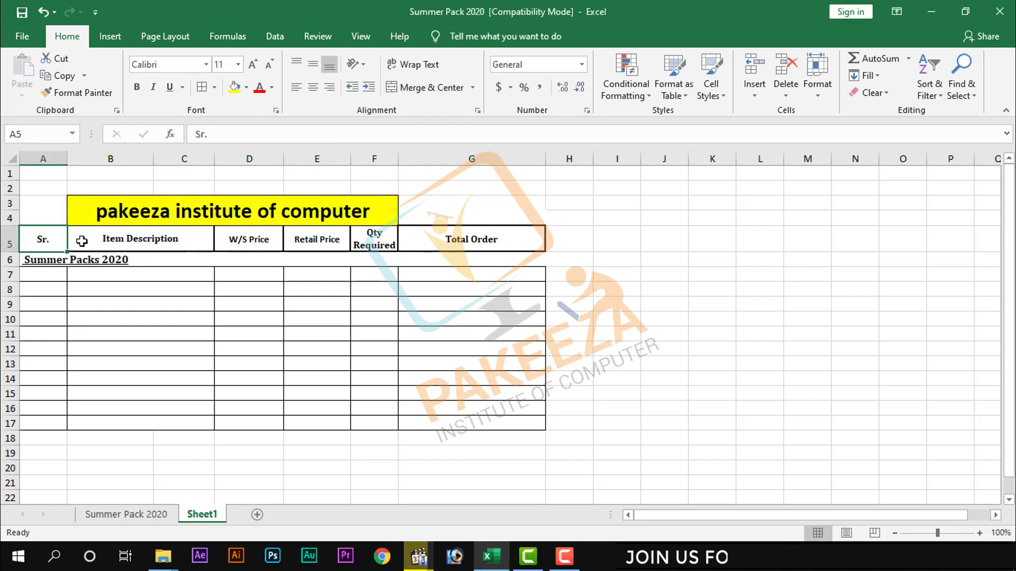
drag(41, 239, 443, 246)
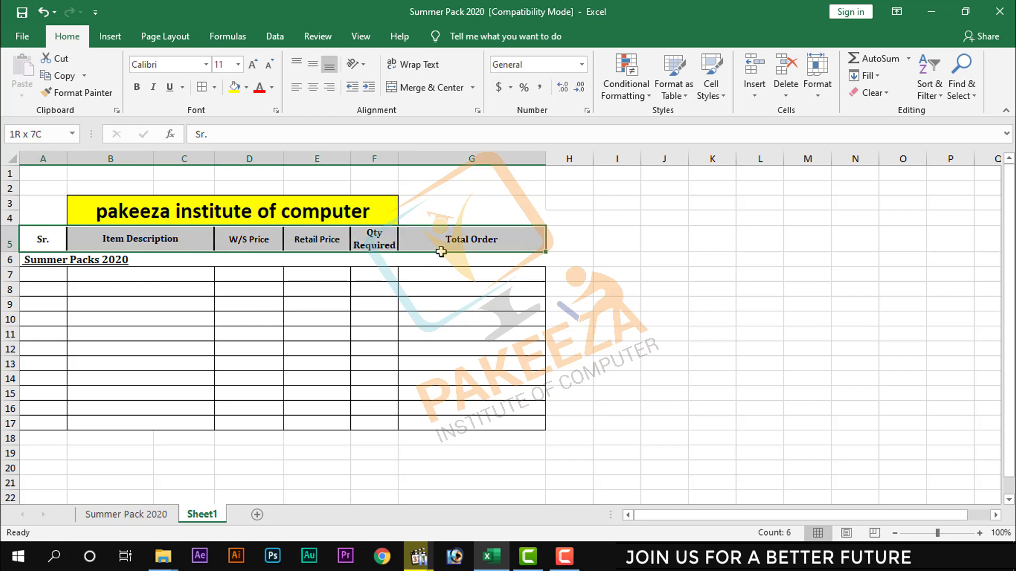
click(234, 86)
click(417, 189)
Fill the Summer Packs 2020 label cells A6 and B6 with yellow.
click(42, 259)
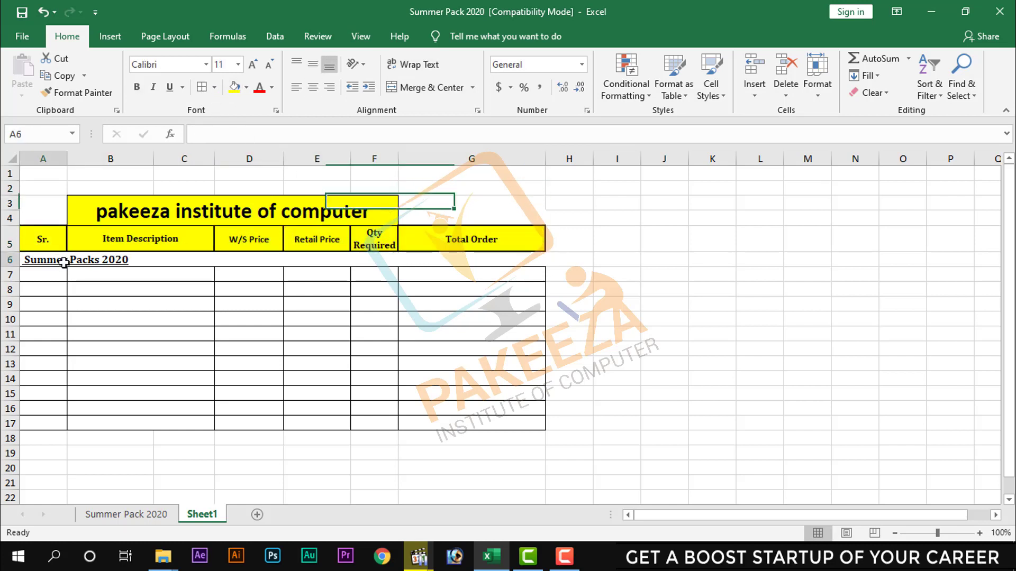
click(234, 86)
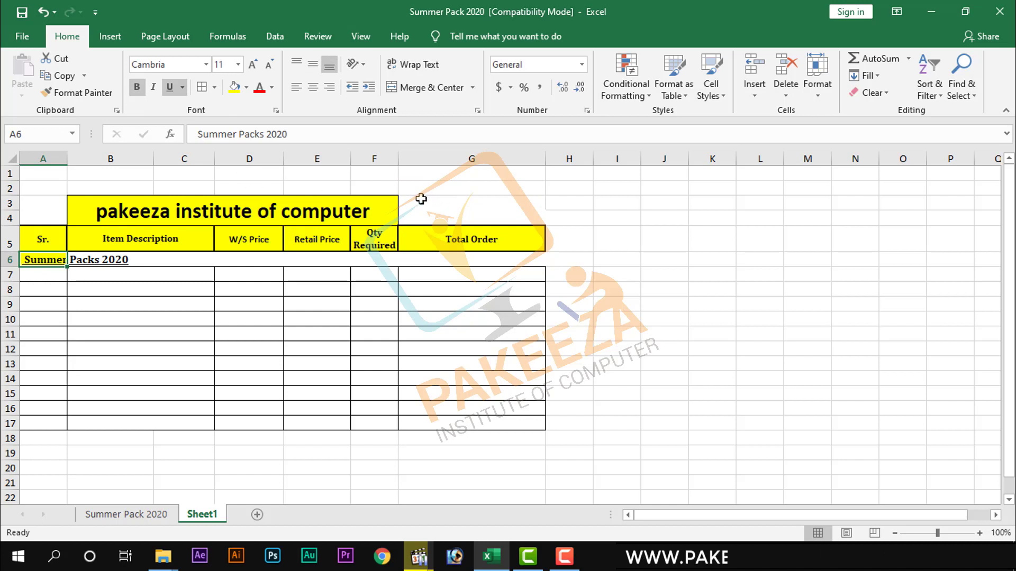
click(85, 260)
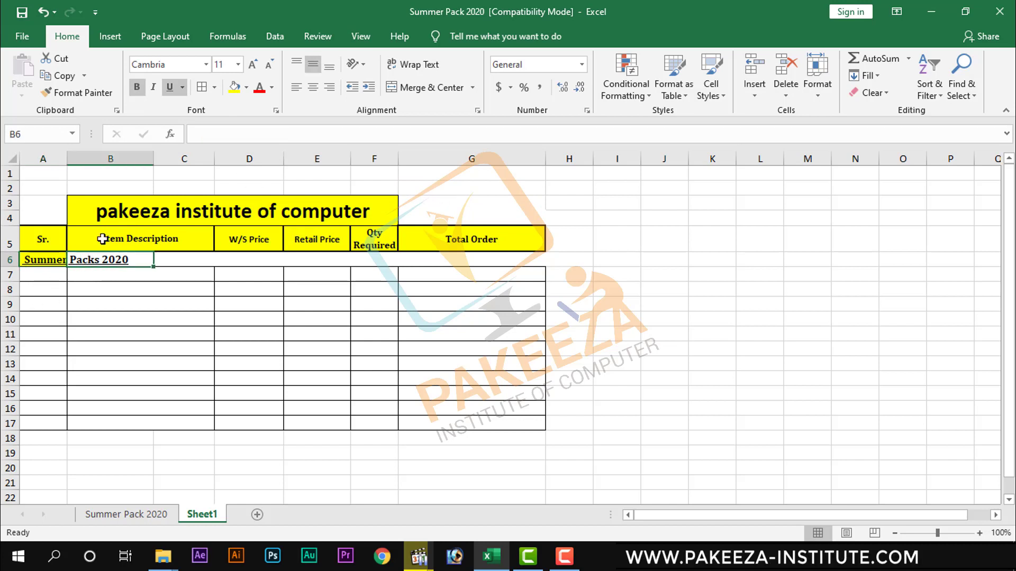
click(234, 86)
click(455, 220)
click(447, 205)
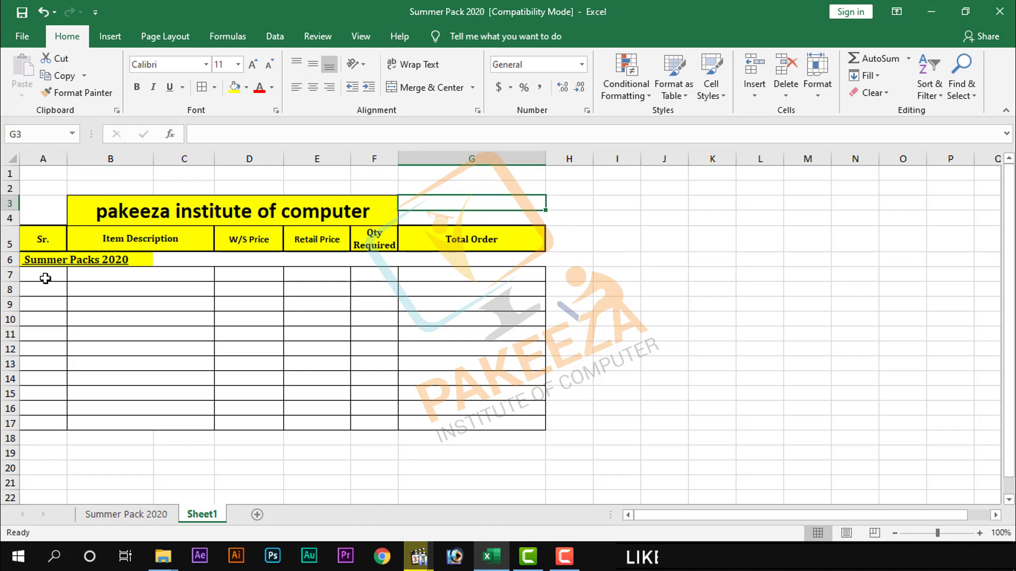
Enter 1 and 2 in A7:A8 and fill the series down to 13 in A19.
click(44, 278)
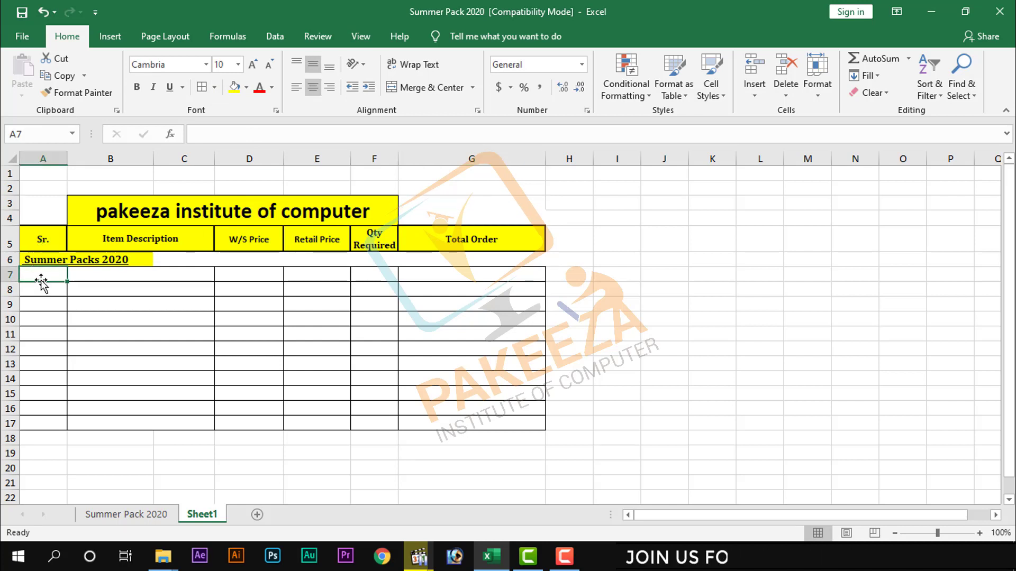
text(1)
key(Return)
text(2)
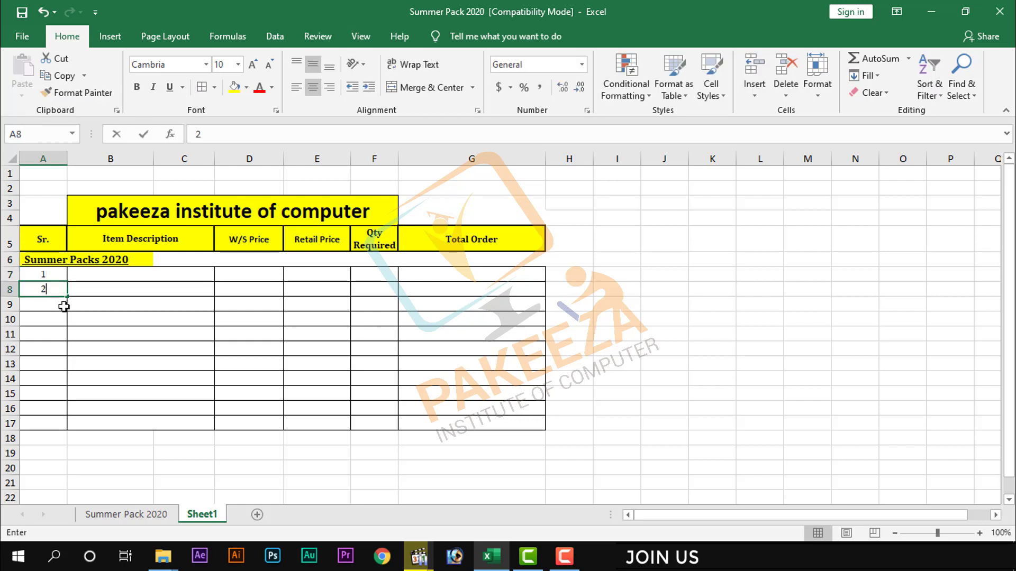
key(Up)
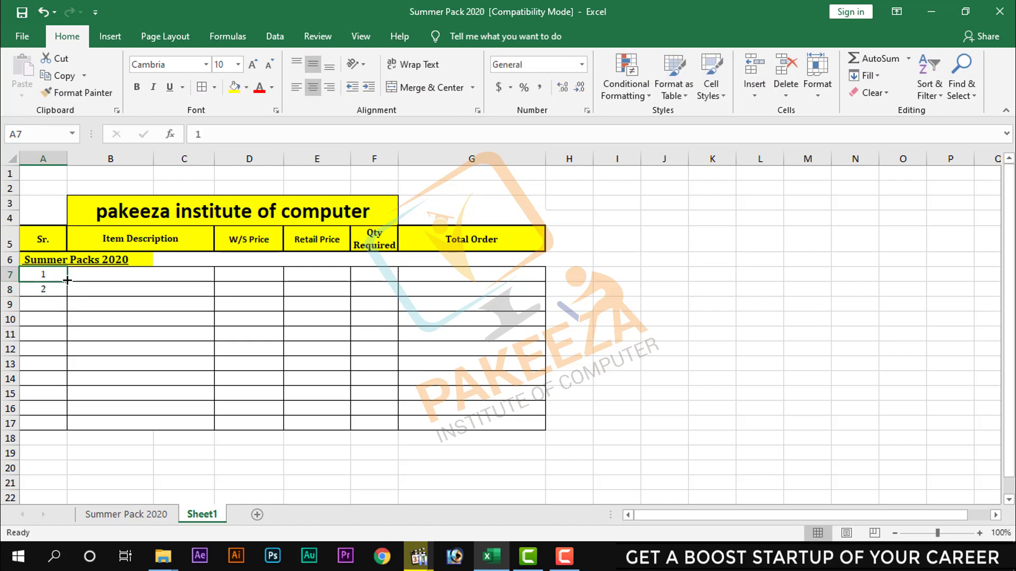
drag(67, 281, 64, 460)
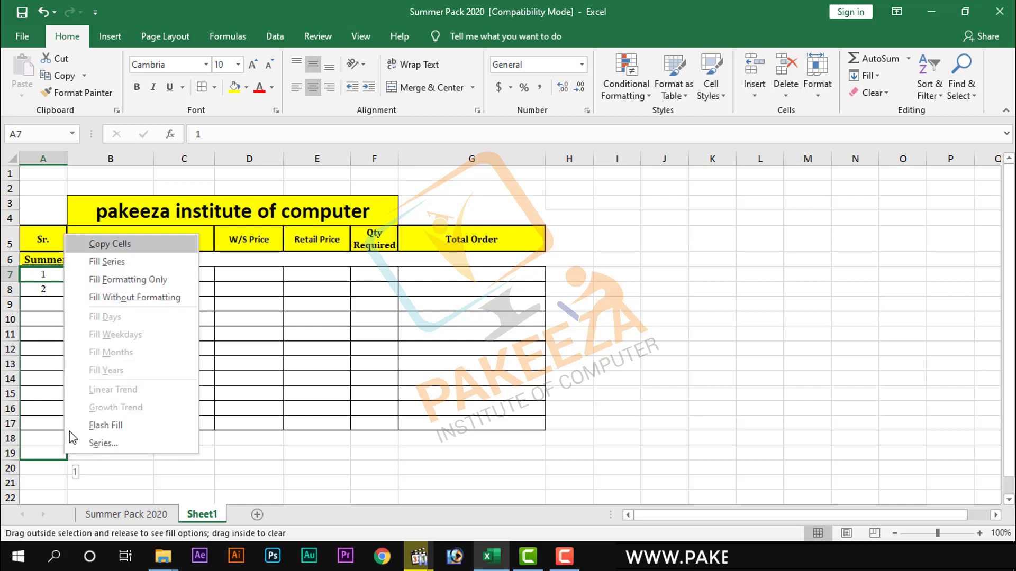
click(108, 261)
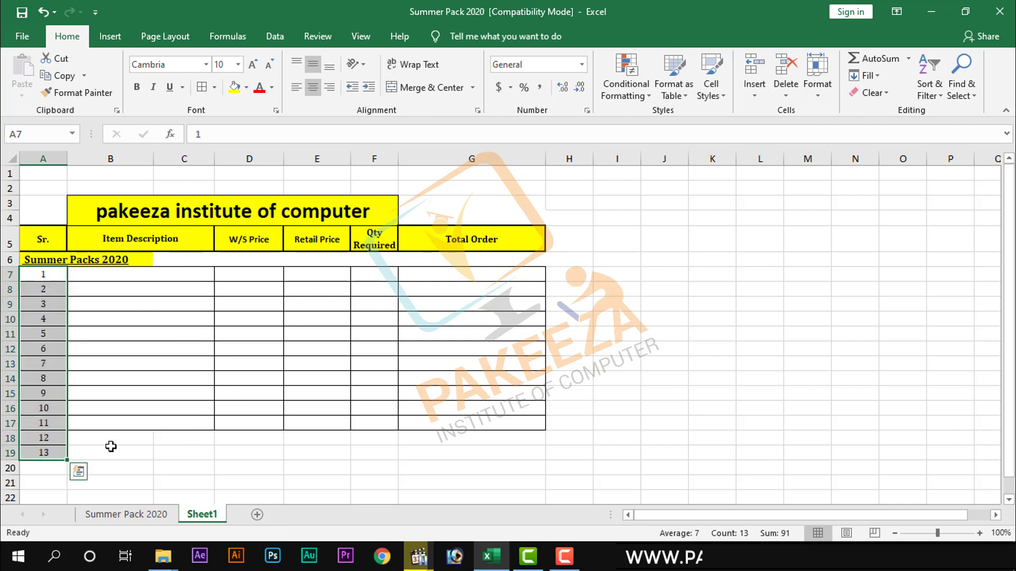
click(168, 466)
mouse_move(89, 444)
mouse_down()
mouse_move(356, 474)
mouse_move(472, 452)
mouse_up()
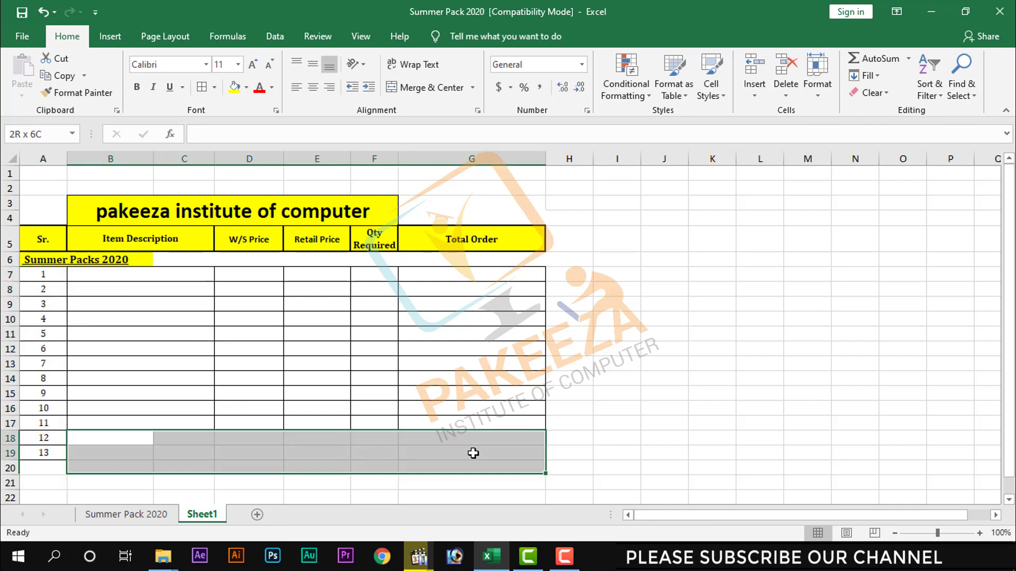
Apply All Borders to B18:G19, undo a trial merge of B18:C19, then reapply the borders.
click(205, 94)
click(692, 379)
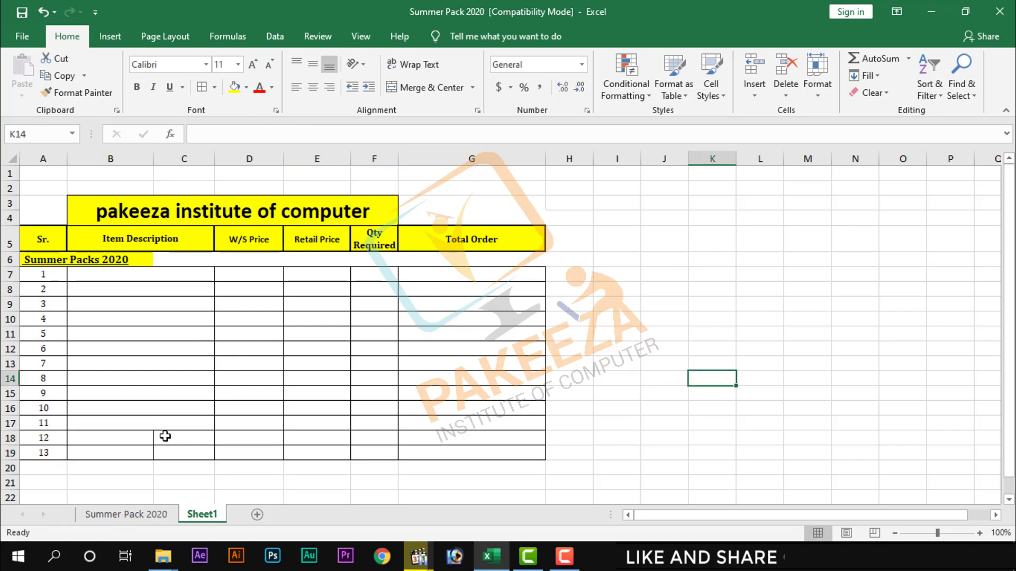
mouse_move(163, 436)
mouse_down()
mouse_move(164, 452)
mouse_move(179, 452)
mouse_up()
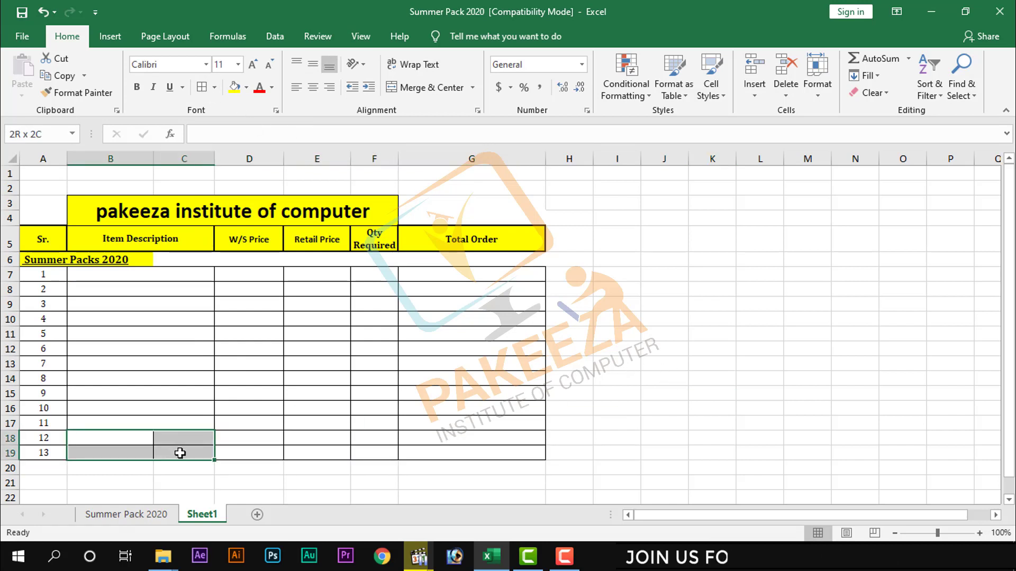
click(430, 87)
click(760, 289)
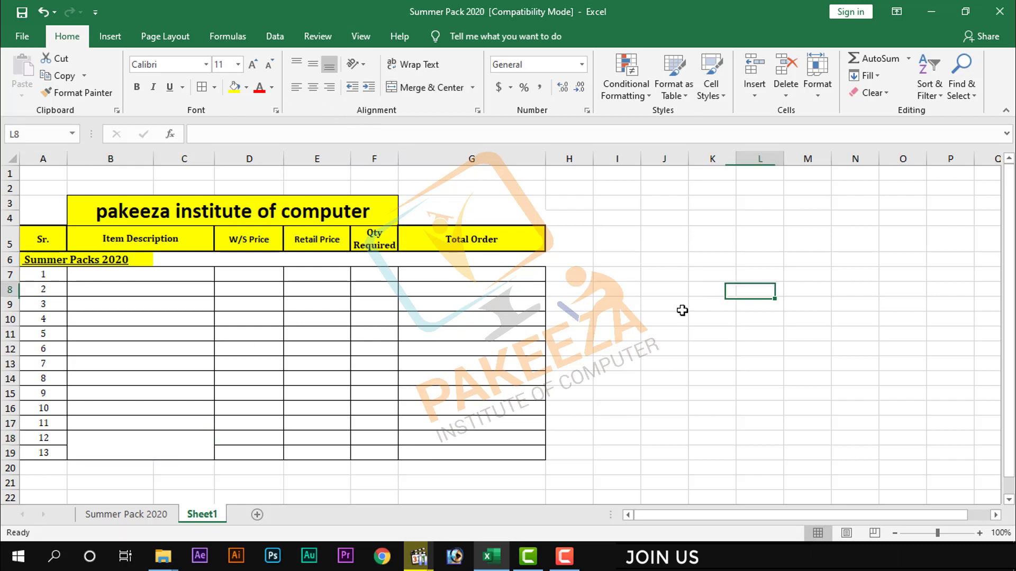
key(ctrl+z)
key(ctrl+z)
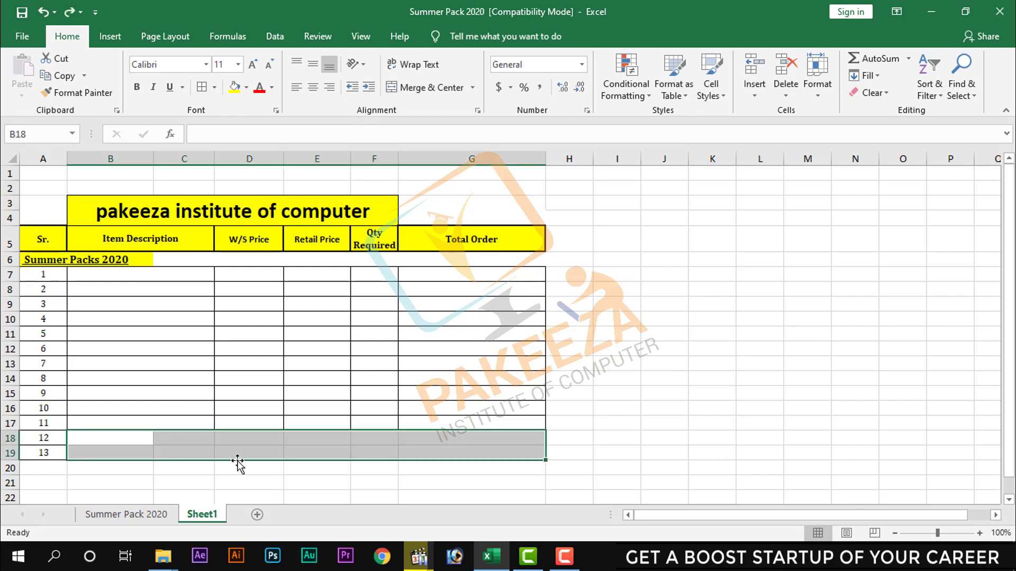
click(289, 485)
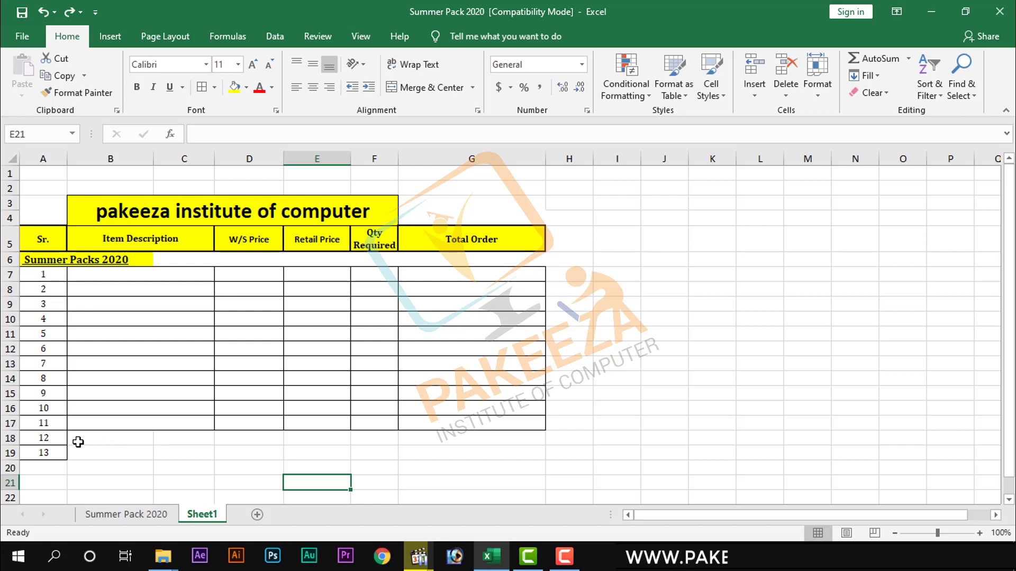
mouse_move(46, 439)
mouse_down()
mouse_move(46, 451)
mouse_move(488, 462)
mouse_move(483, 449)
mouse_up()
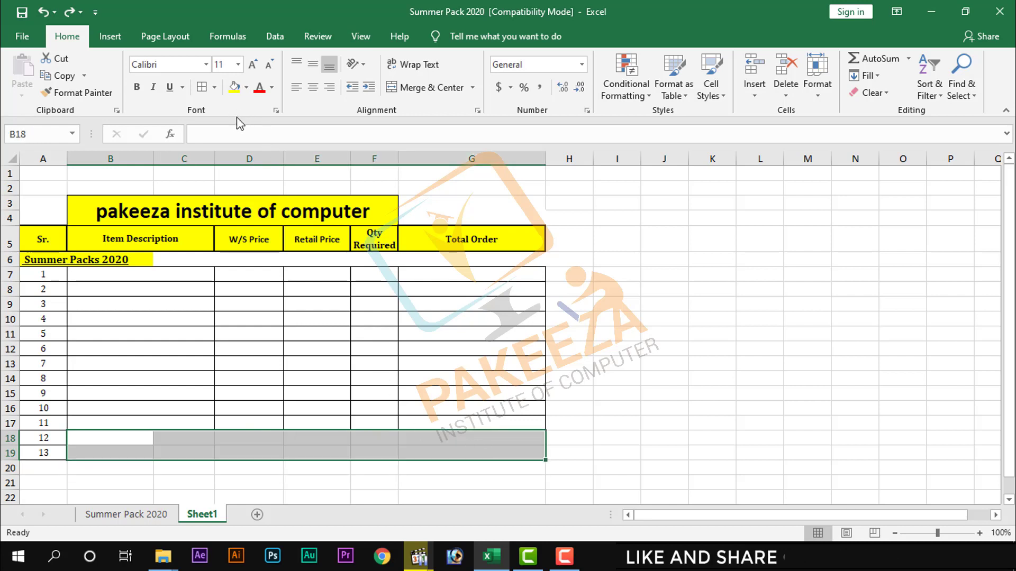
click(206, 90)
click(712, 393)
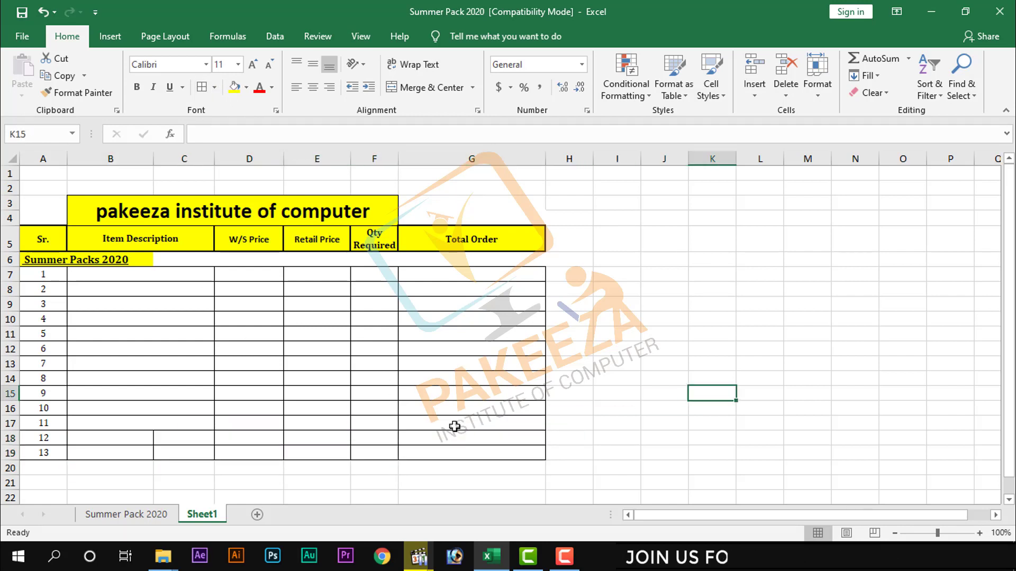
Delete column C through the C18:C19 shortcut menu, then undo the deletion.
drag(168, 440, 174, 451)
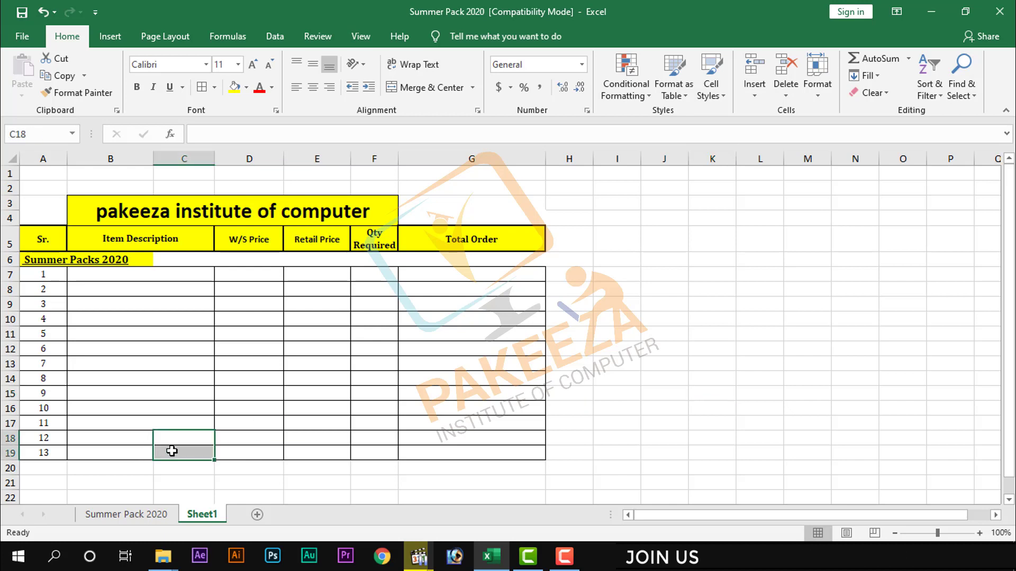
right_click(174, 450)
click(213, 276)
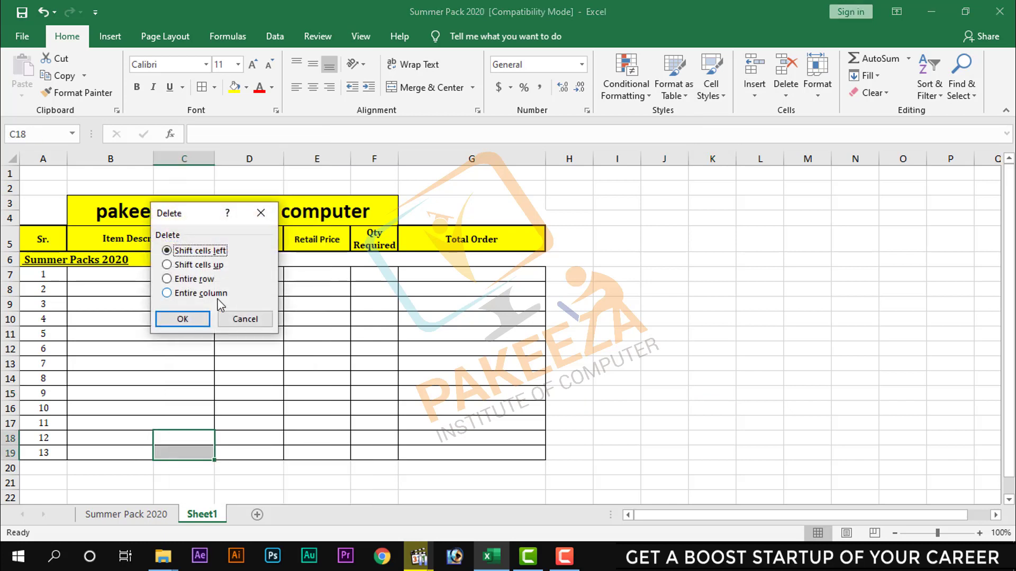
click(195, 293)
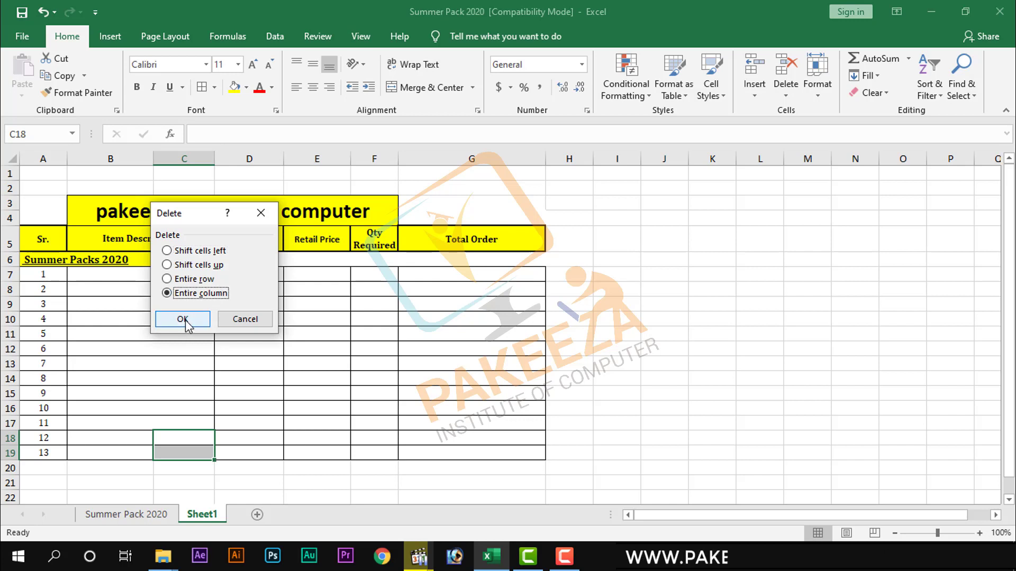
click(183, 319)
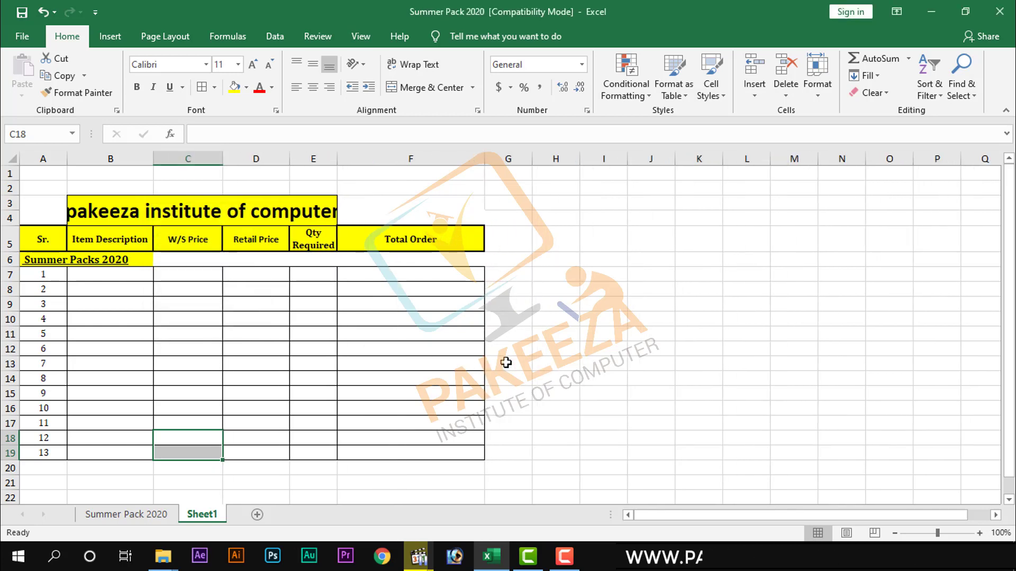
key(ctrl+z)
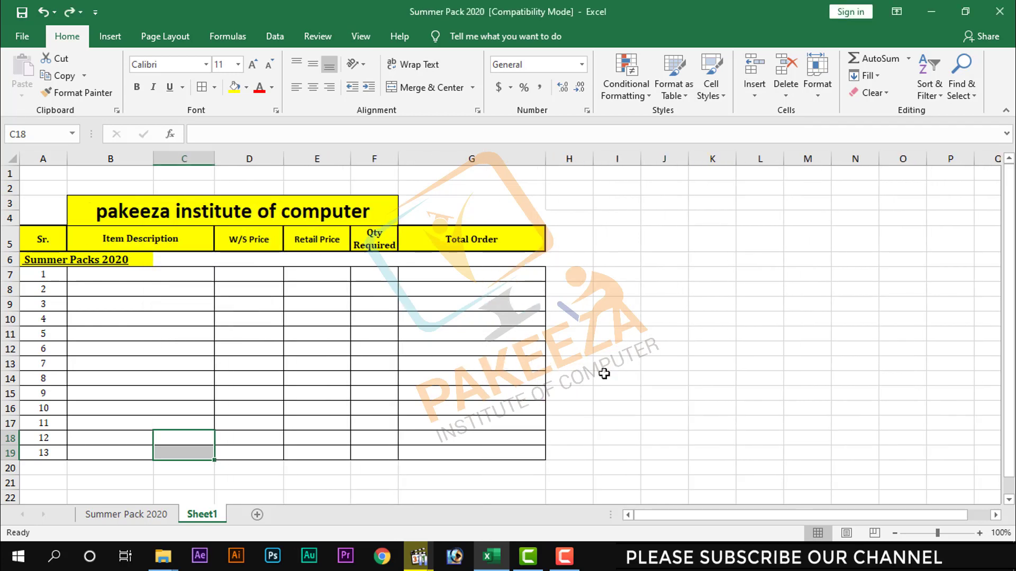
click(640, 374)
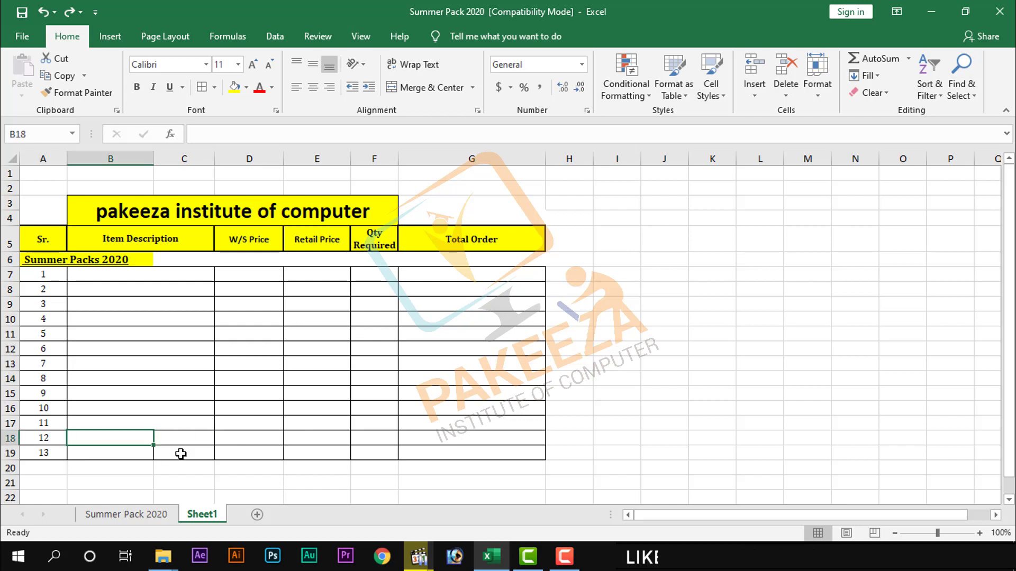
Merge B18:C19 row by row using Merge Across.
drag(137, 437, 179, 454)
click(473, 88)
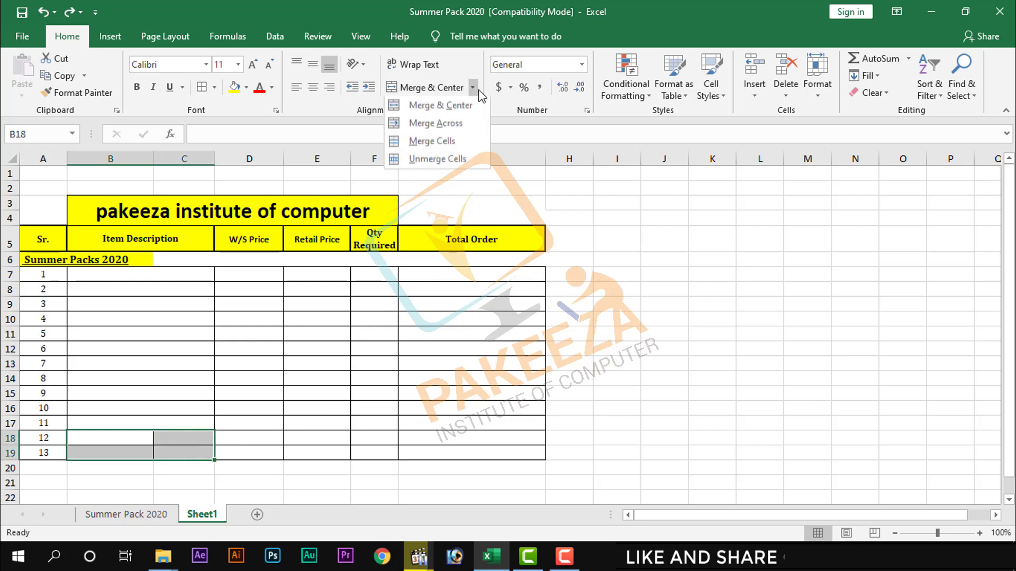
click(454, 127)
click(666, 274)
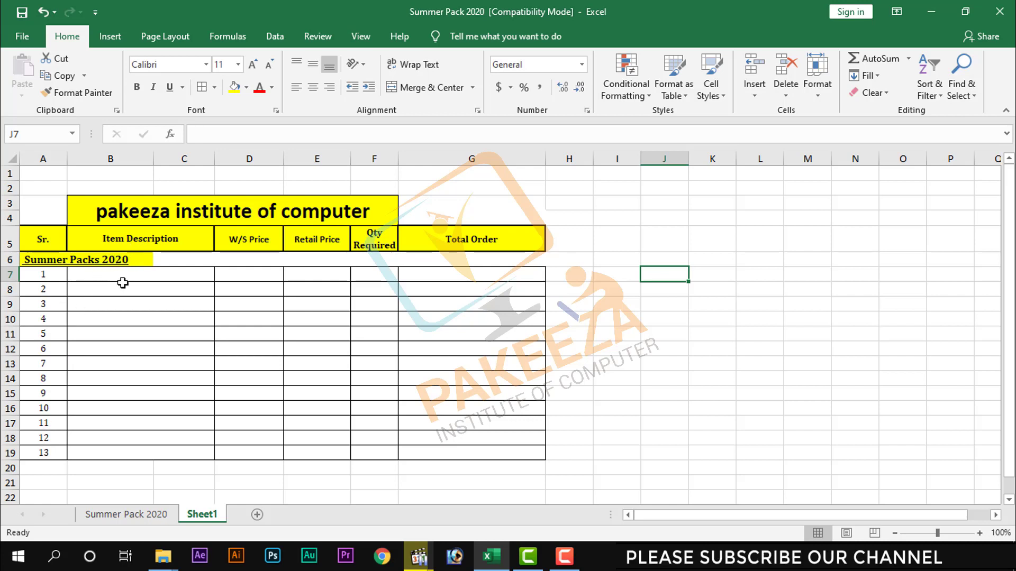
Enter 'Summer pack class play group' in B7 and the next class description in B8.
click(125, 278)
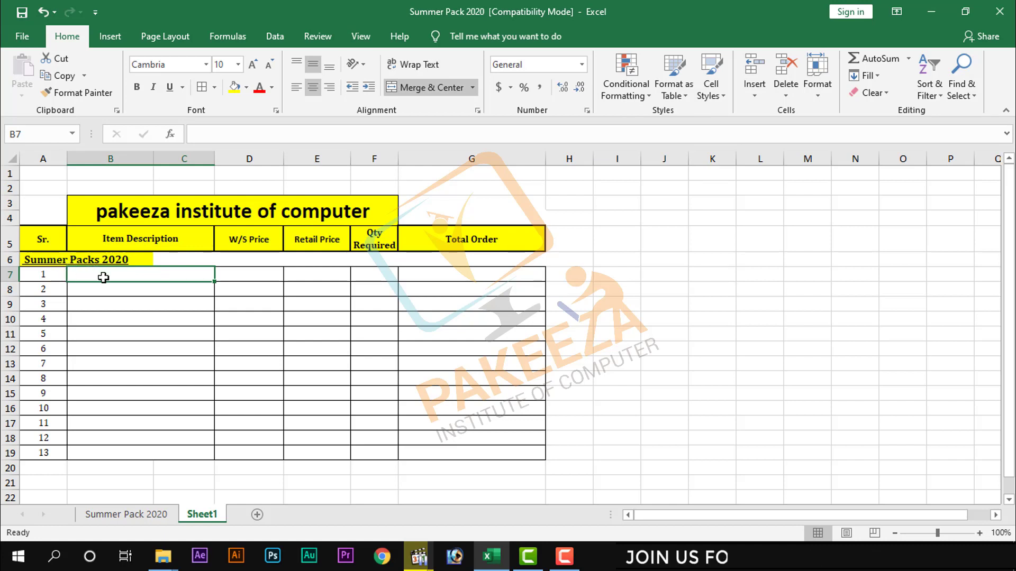
text(Su)
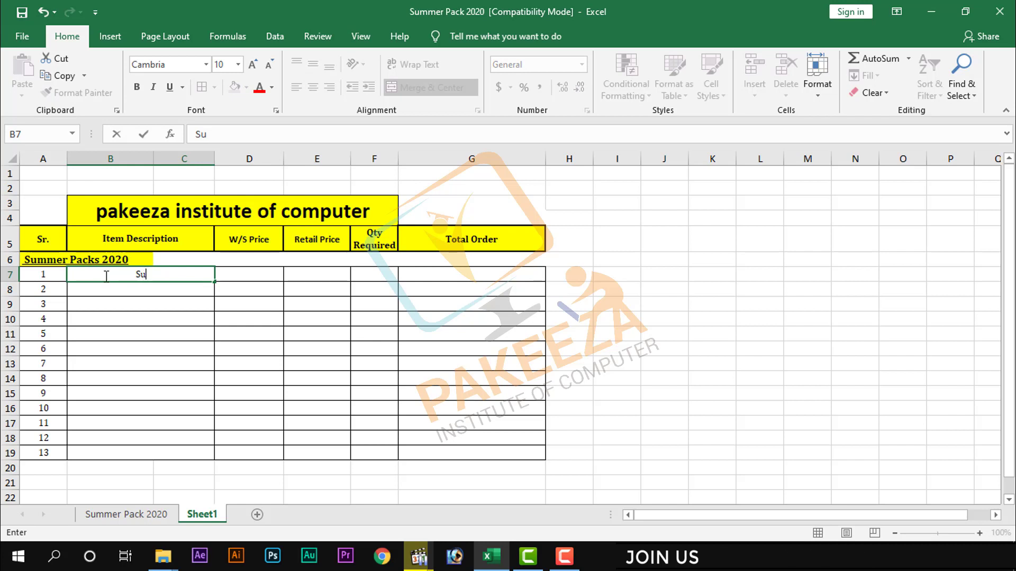
text(mmer)
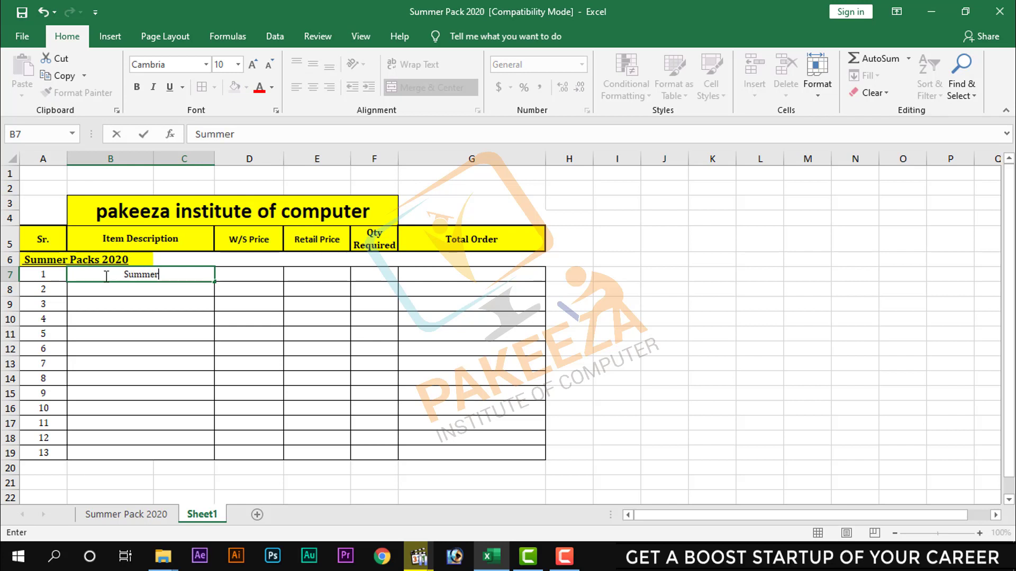
text(pack )
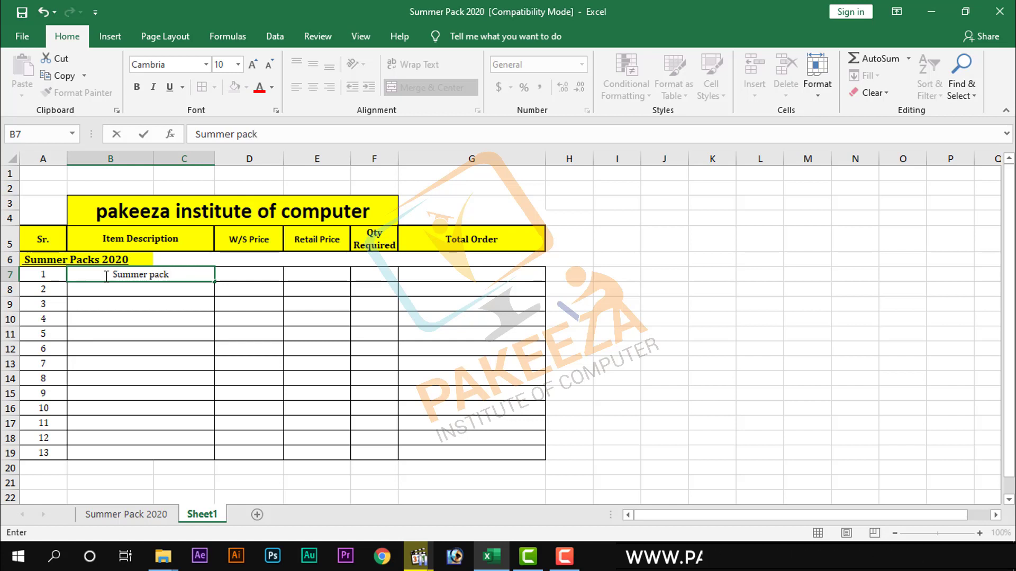
text(lass)
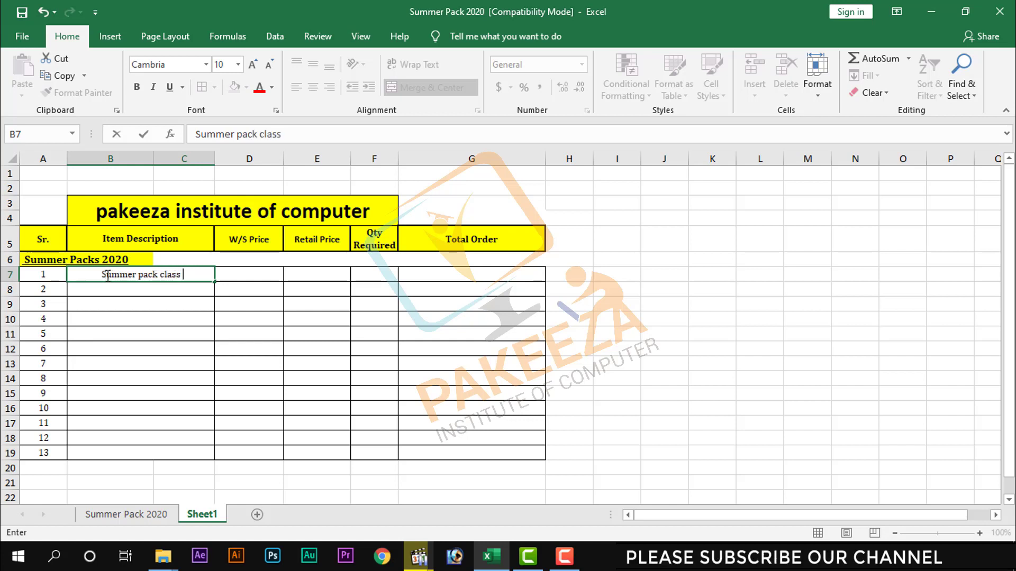
text(p)
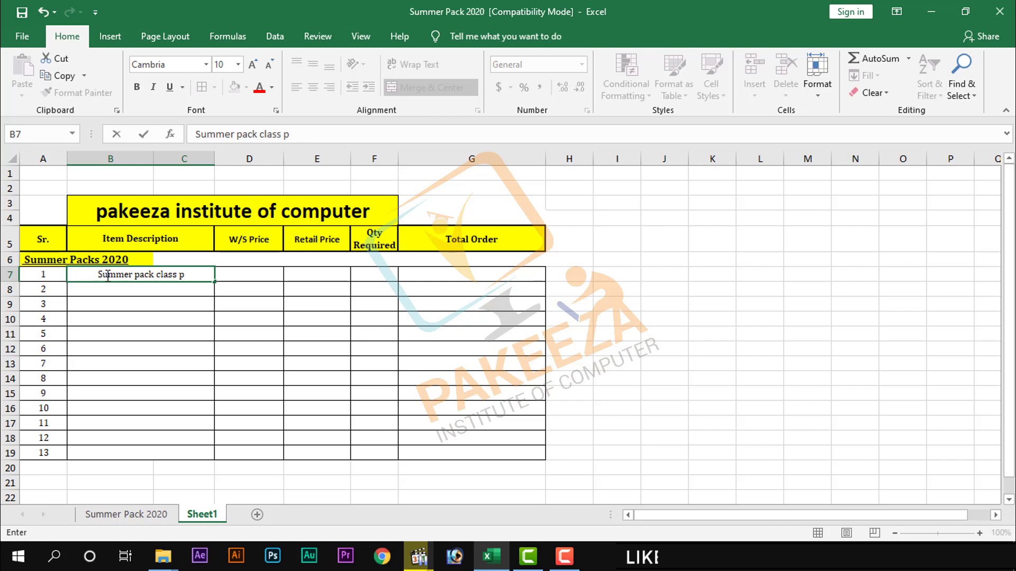
text(l)
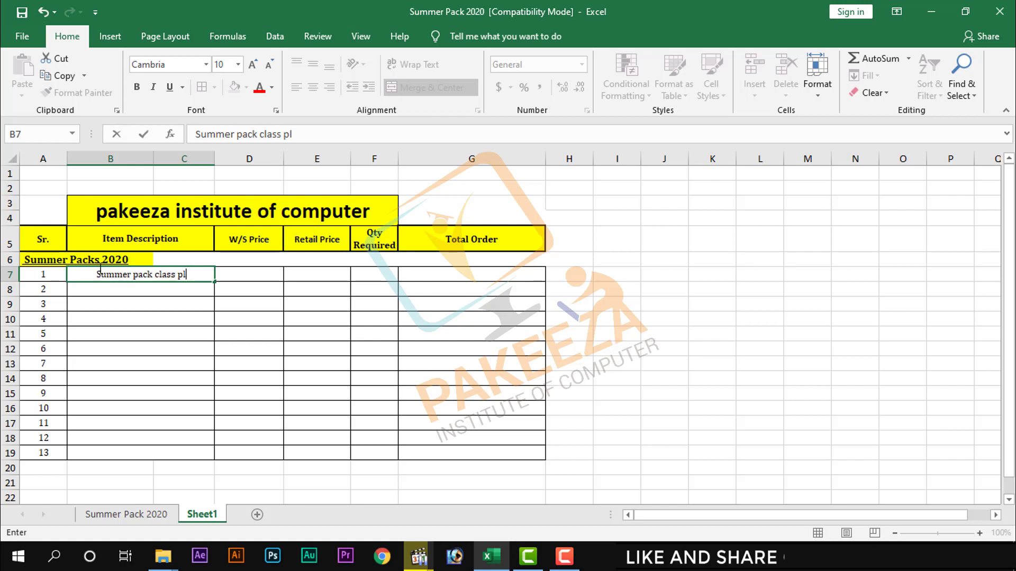
text(y)
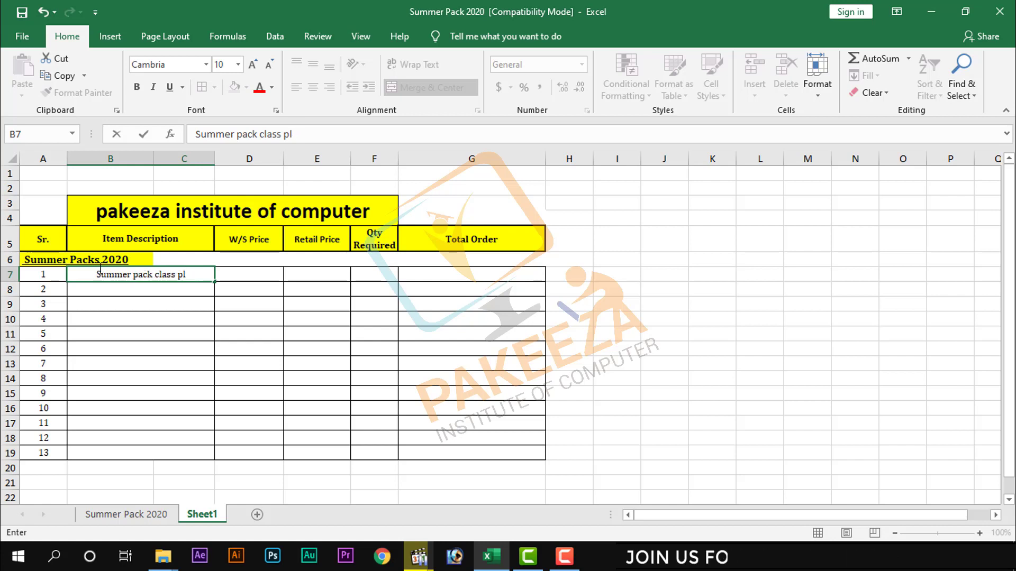
text(ayg)
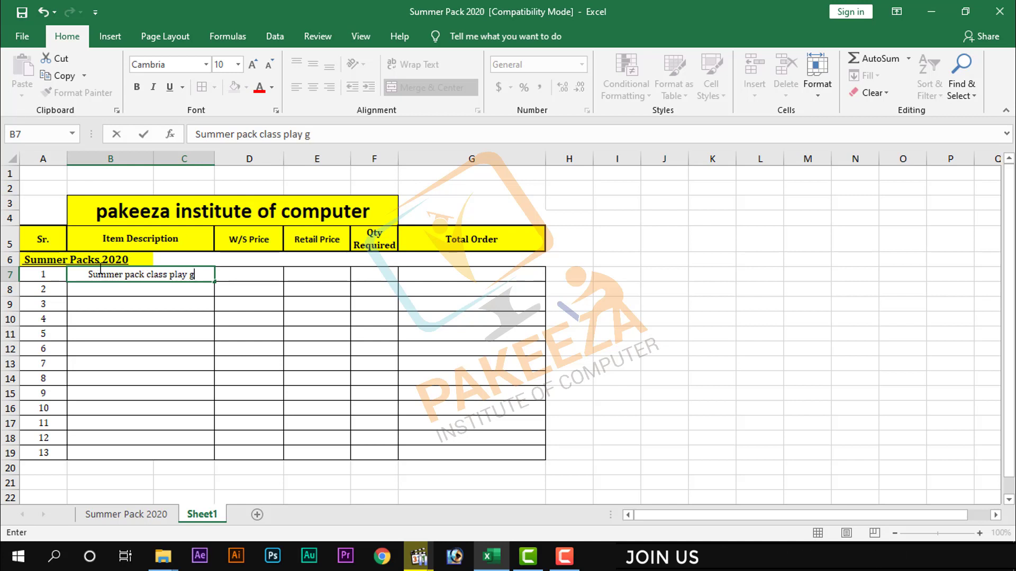
text(roup)
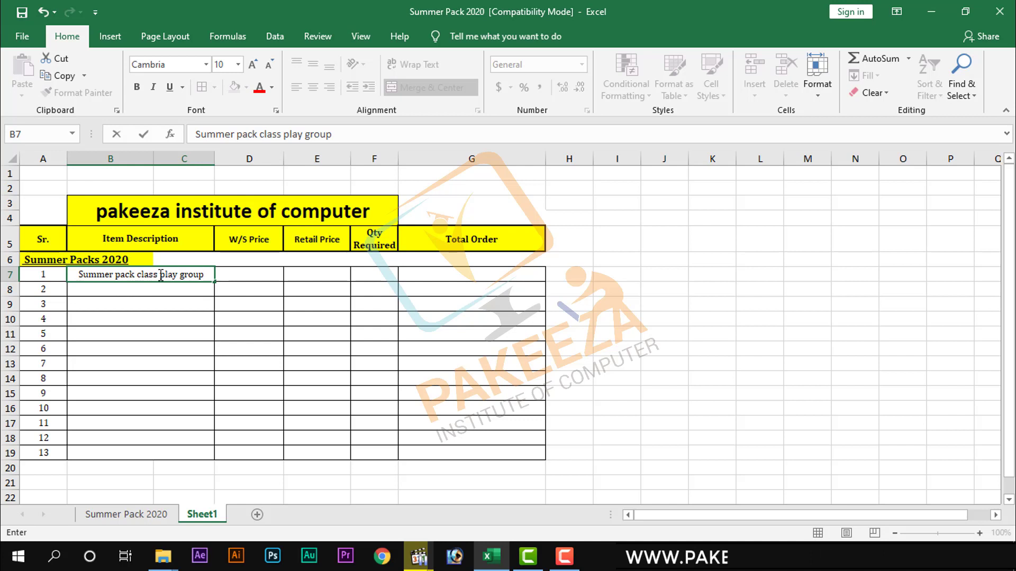
drag(160, 275, 87, 275)
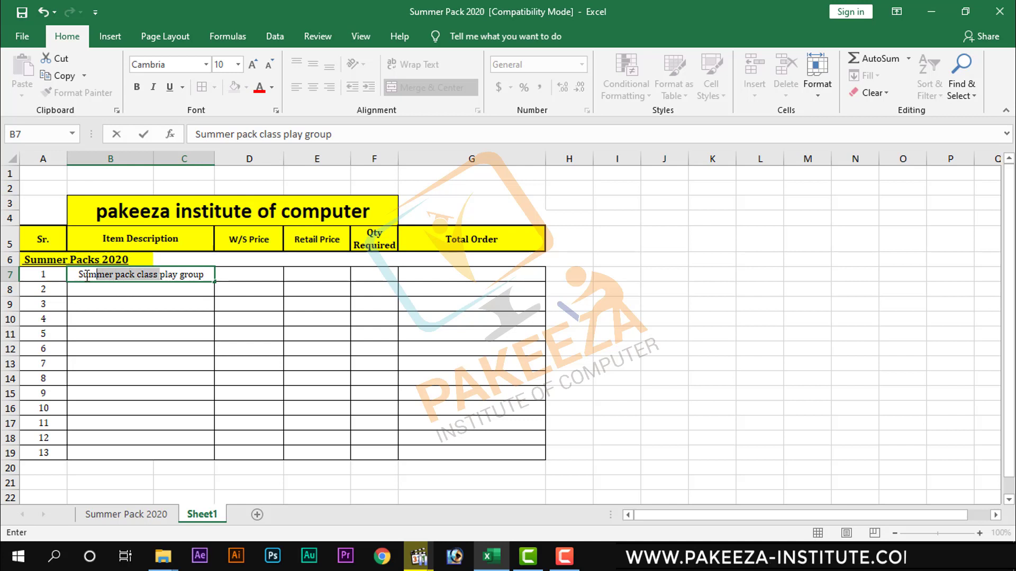
click(112, 293)
double_click(113, 294)
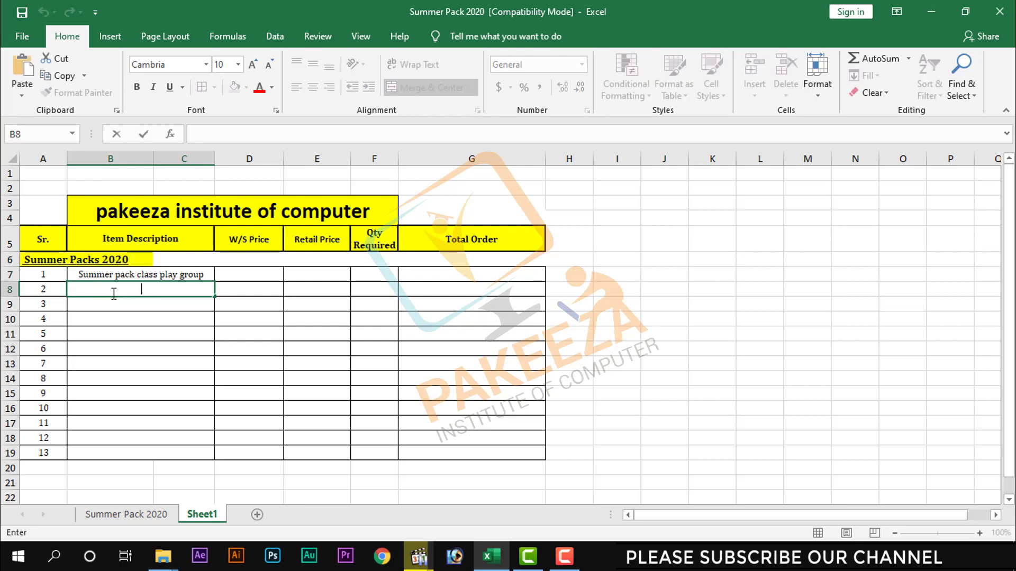
text(Summer pack class)
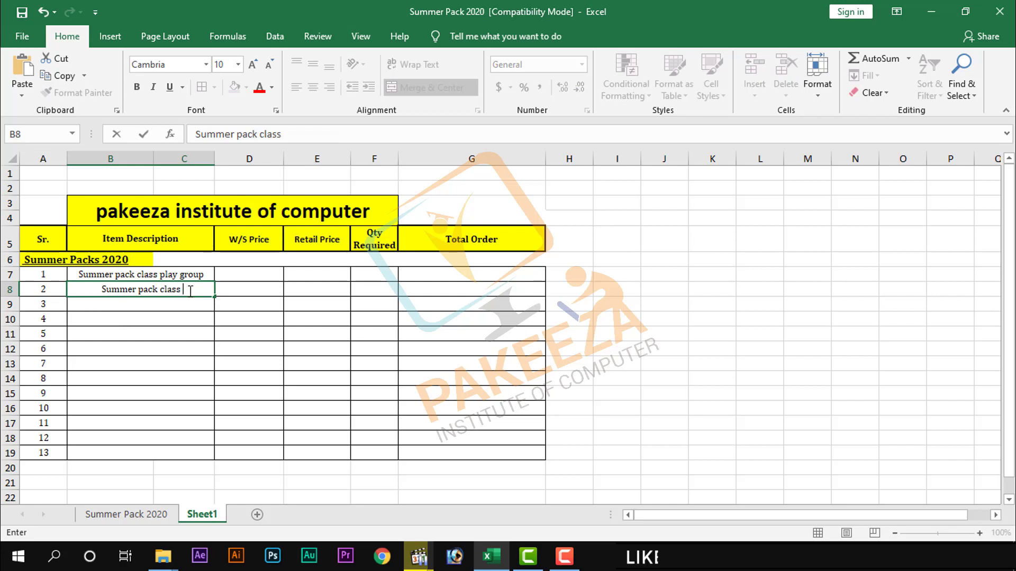
text(ur)
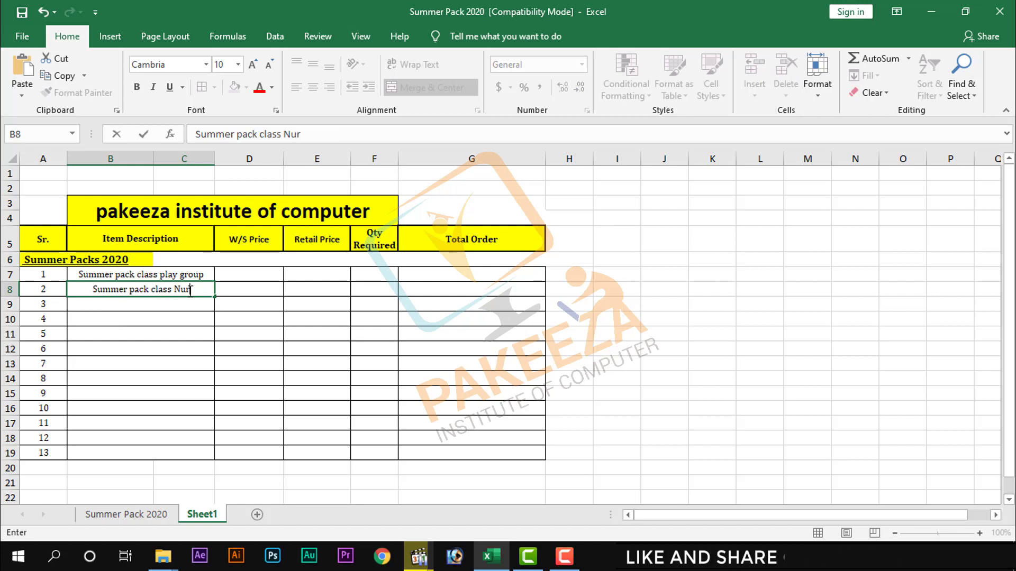
text(sery)
Fill B9–B12 with Summer pack class Prep, class 1, class 2 and class 3.
double_click(150, 302)
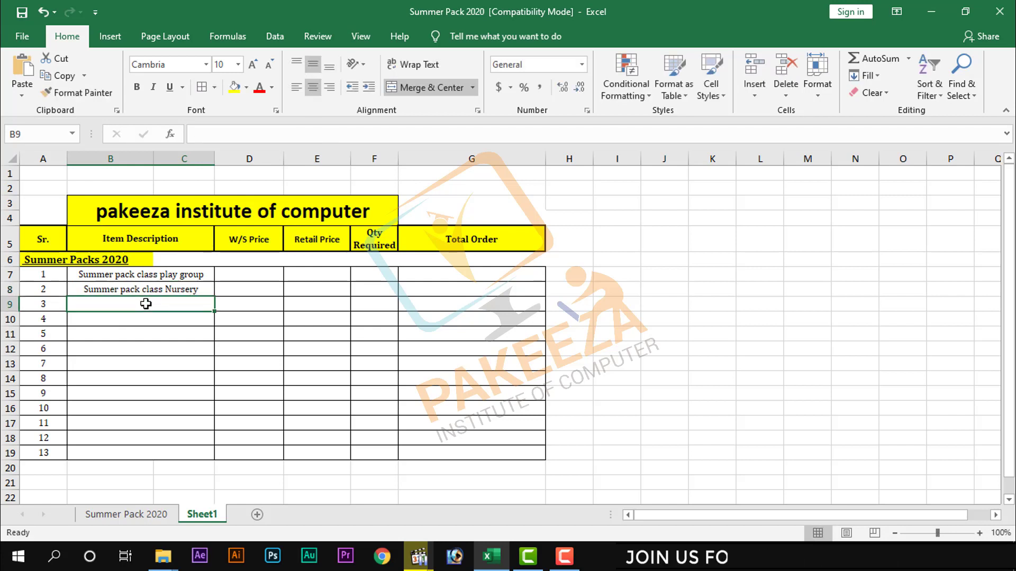
text(Summer pack class )
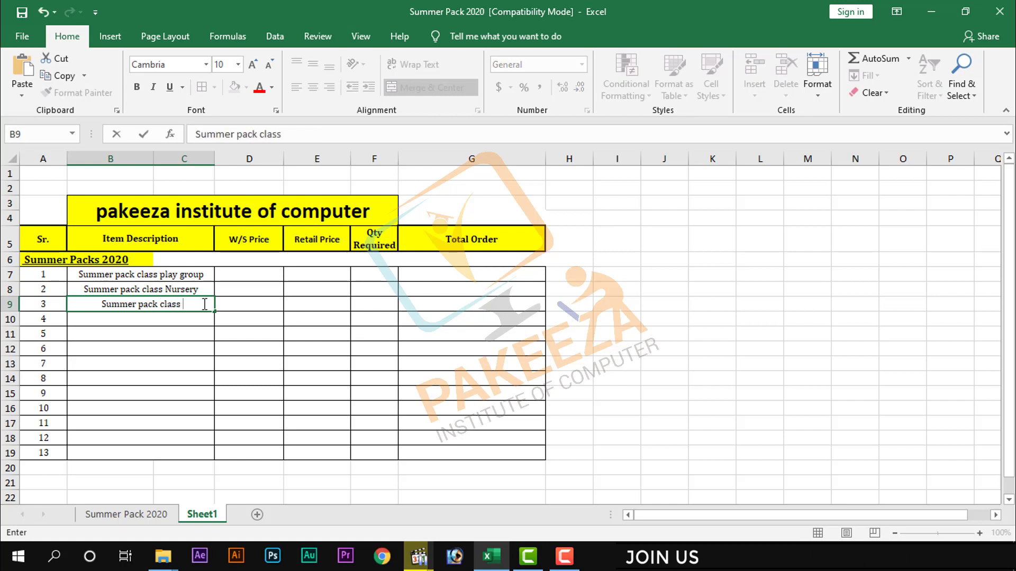
text(Pre)
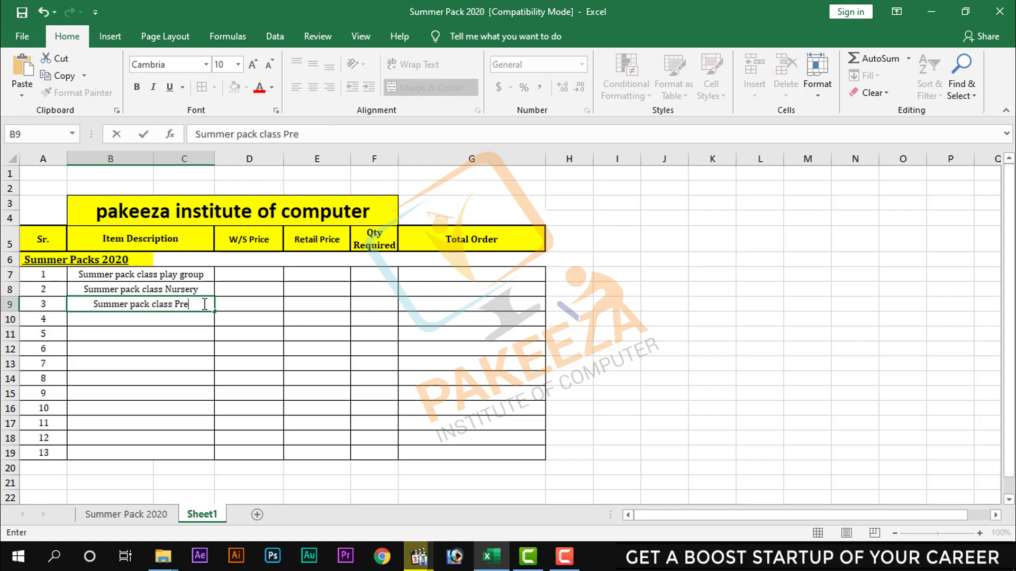
text(p)
double_click(194, 318)
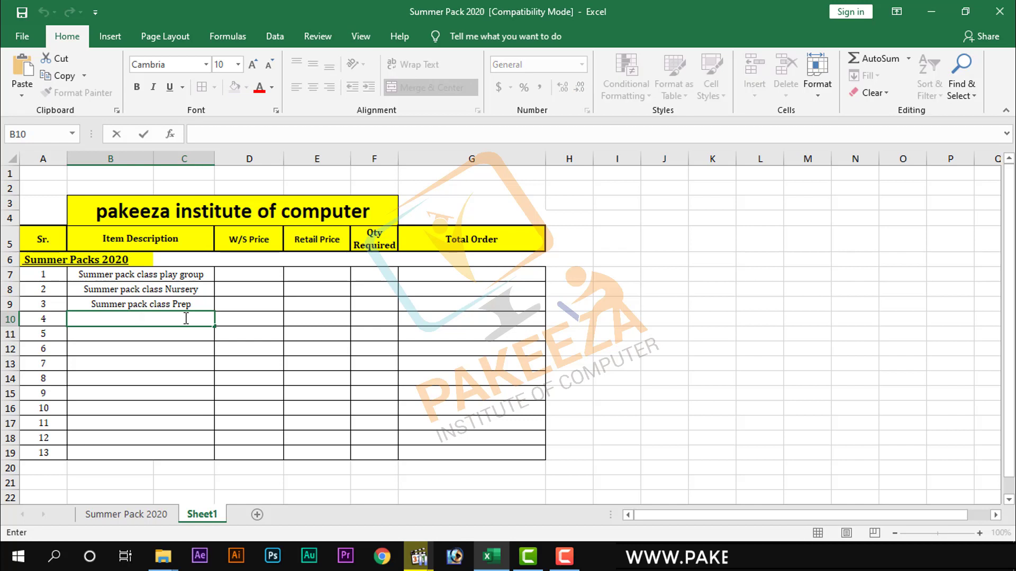
text(Summer pack class )
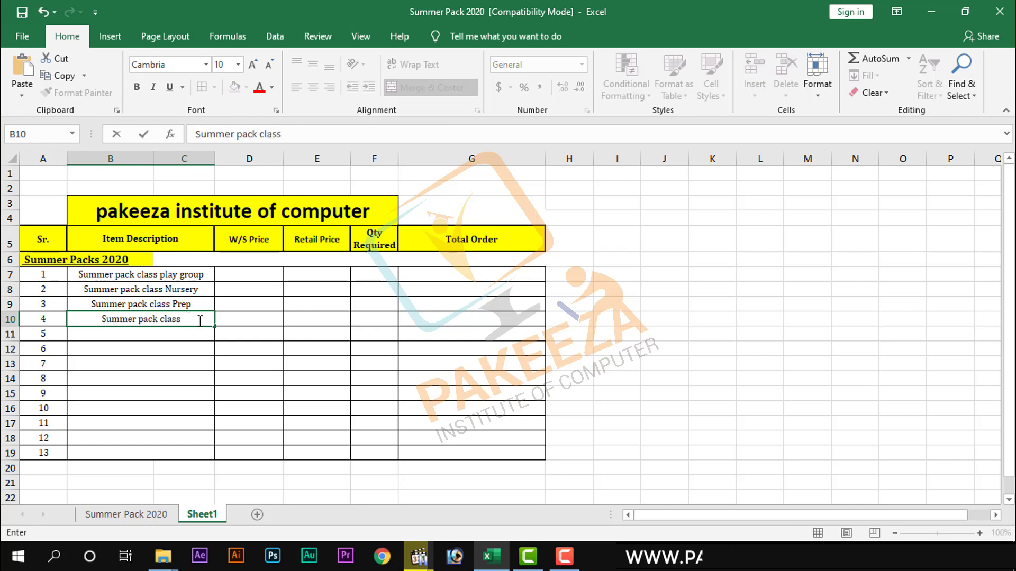
text(1)
double_click(181, 337)
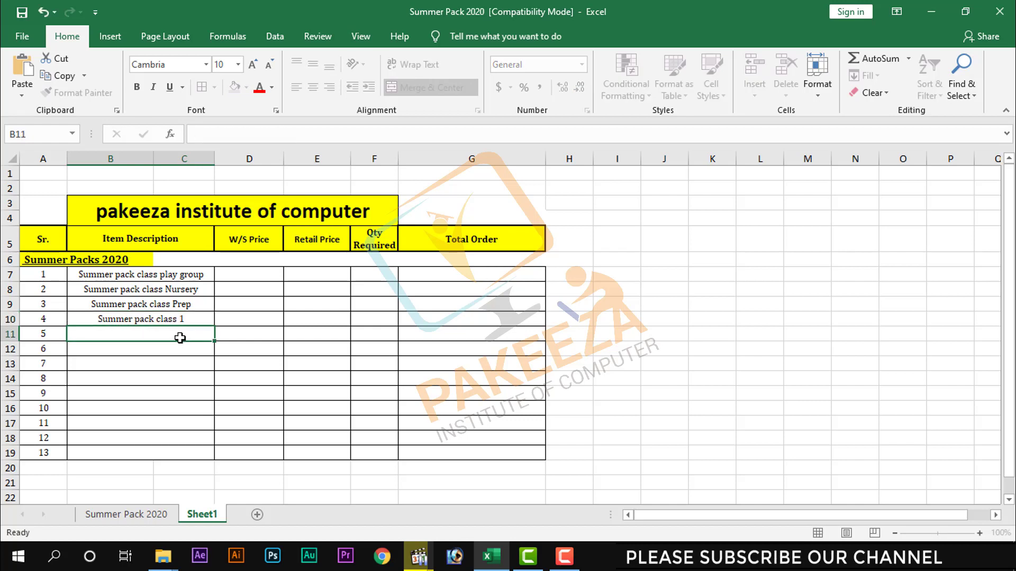
text(Summer pack class )
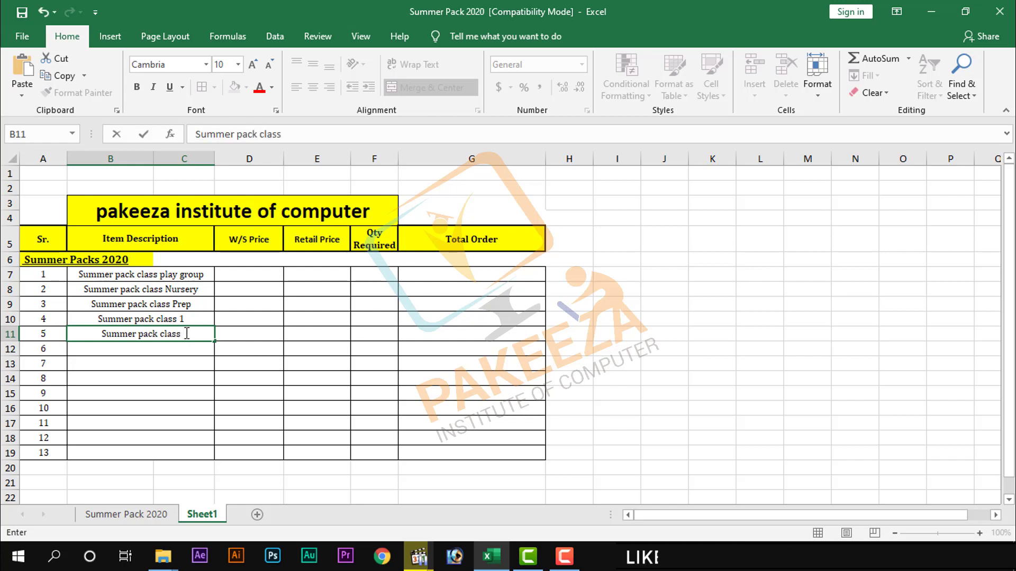
text(2)
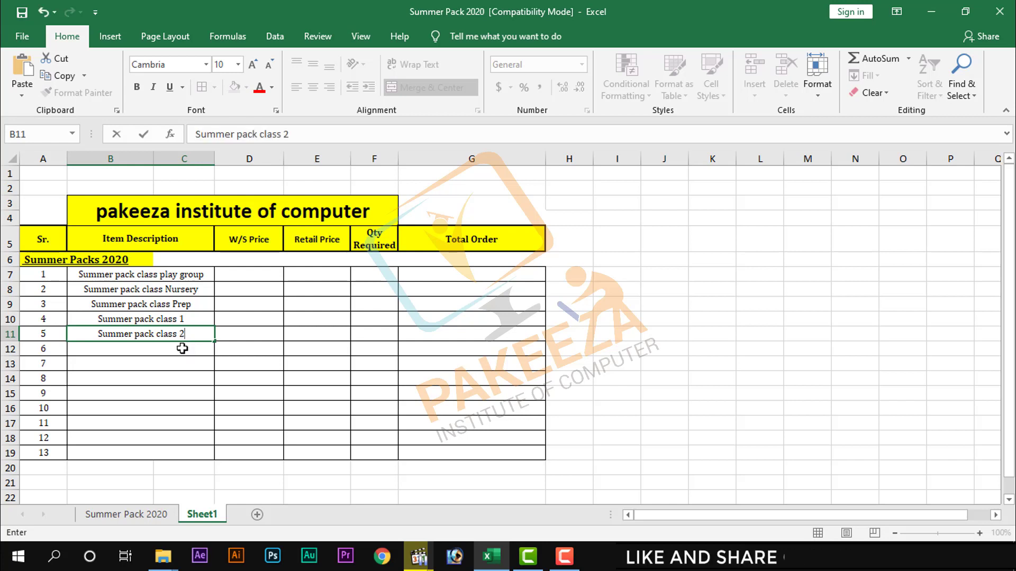
click(182, 347)
double_click(183, 348)
text(Summer pack class 3)
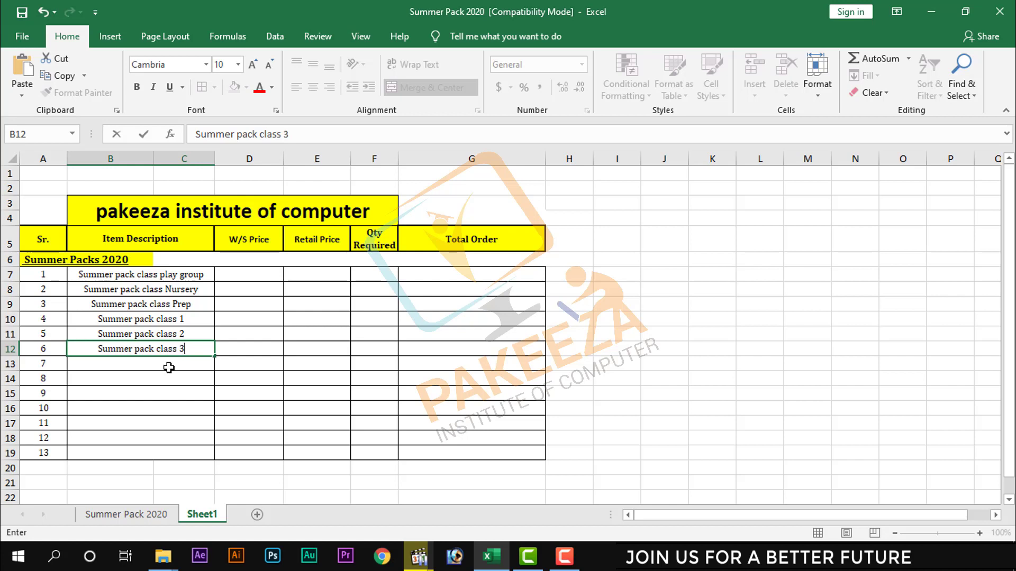
click(168, 367)
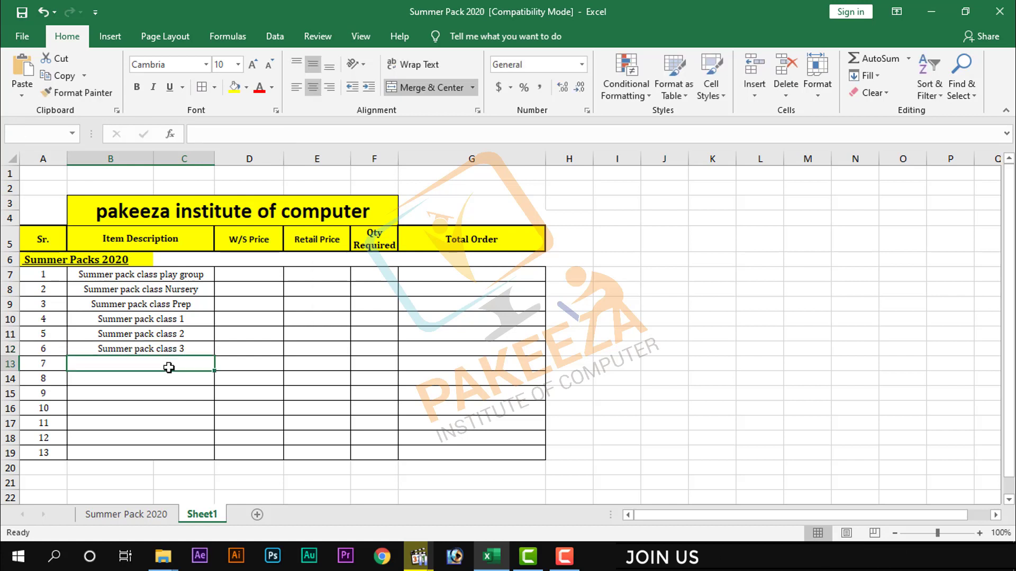
Enter Summer pack class 4, 5 and 6 in B13–B15.
key(ctrl+v)
click(525, 320)
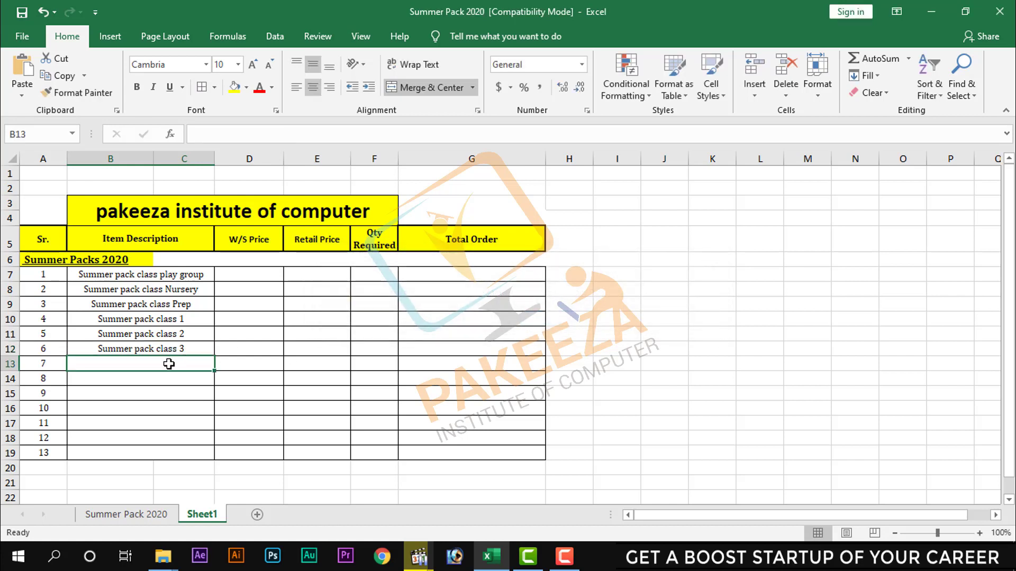
text(Summer pack class )
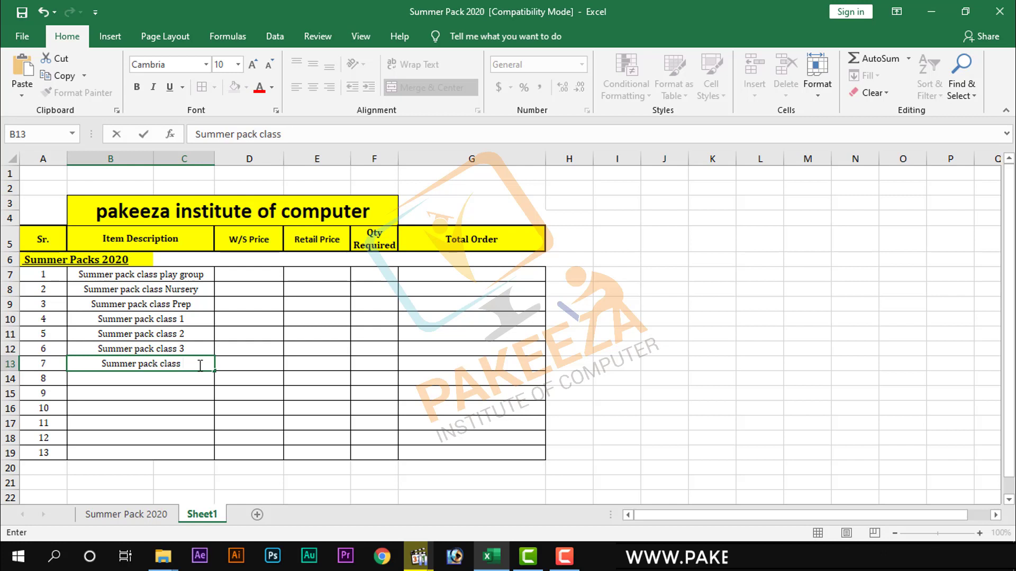
text(4)
key(Return)
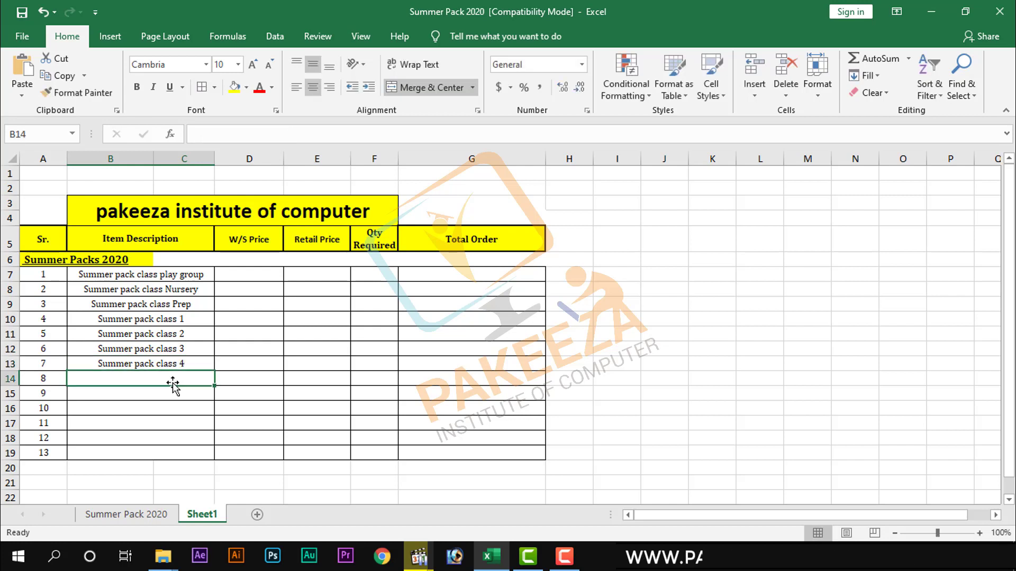
key(ctrl+v)
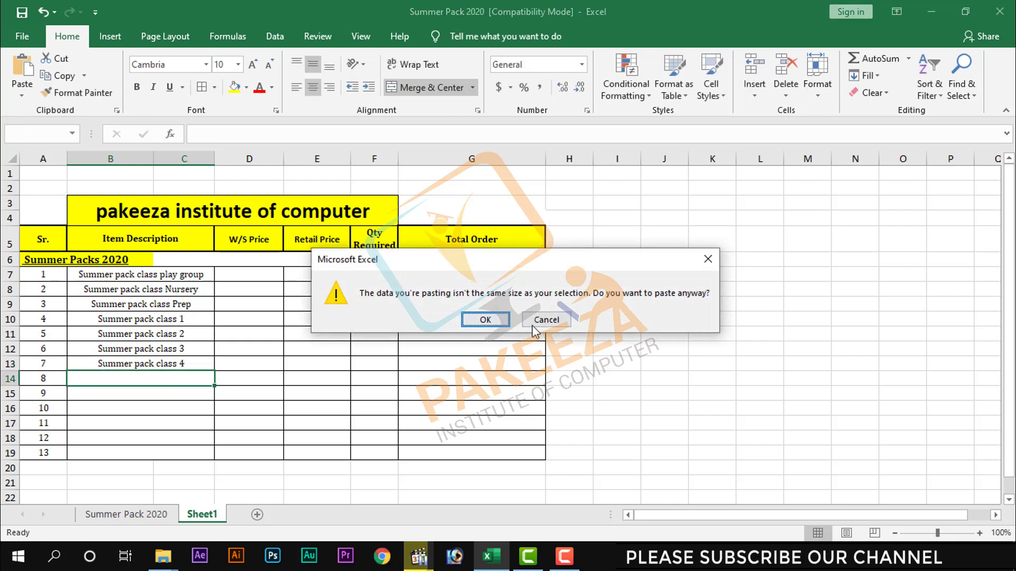
click(532, 324)
text(Summer pack class 5)
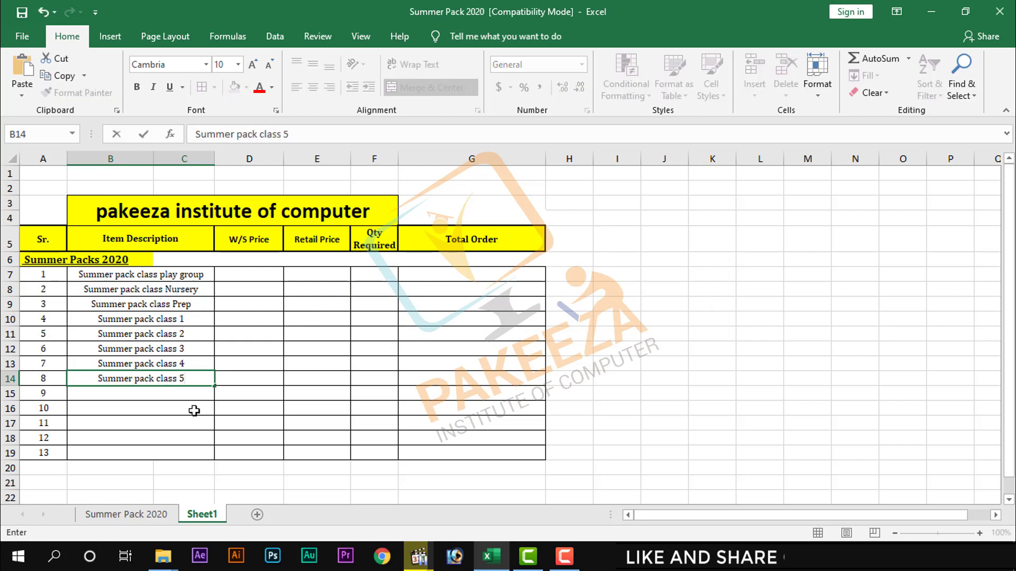
key(Return)
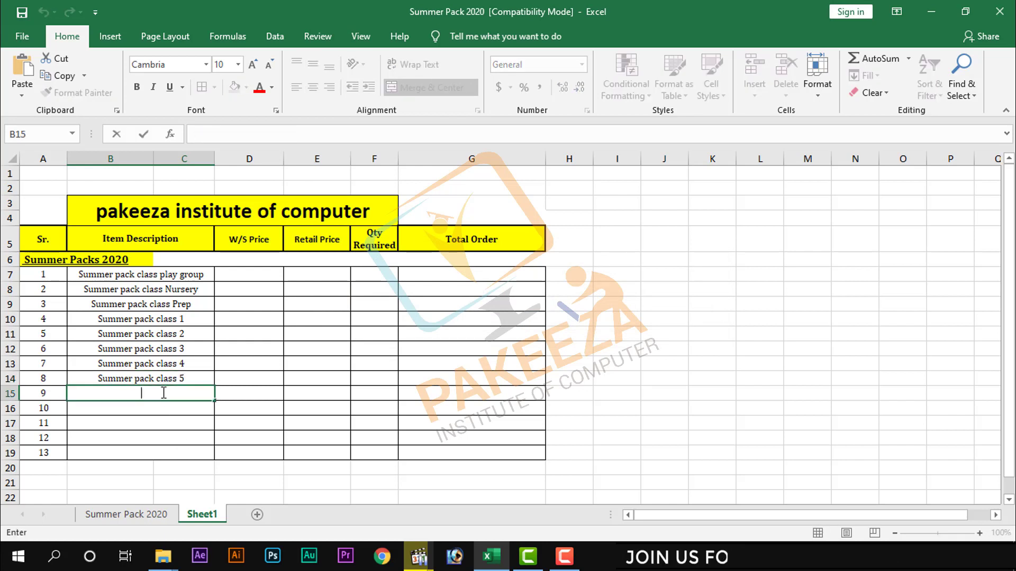
text(Summer pack class 6)
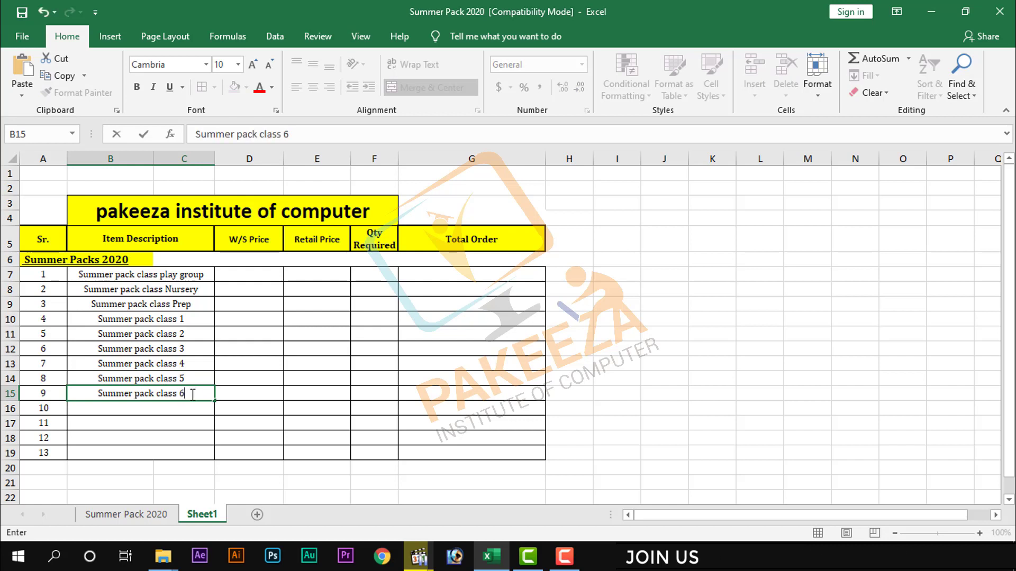
key(Return)
Enter Summer pack class 7 through class 10 in B16–B19.
key(ctrl+v)
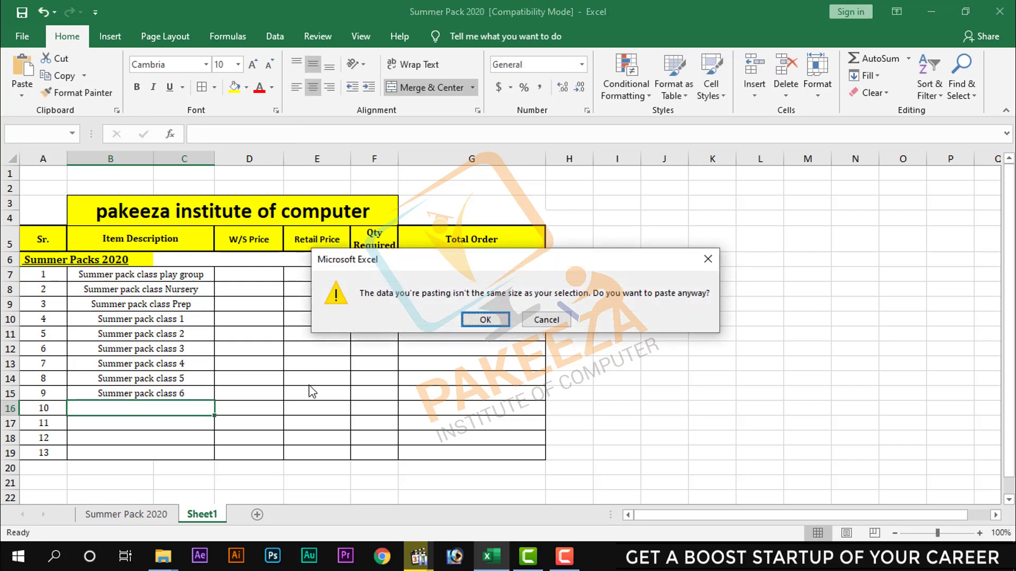
click(545, 320)
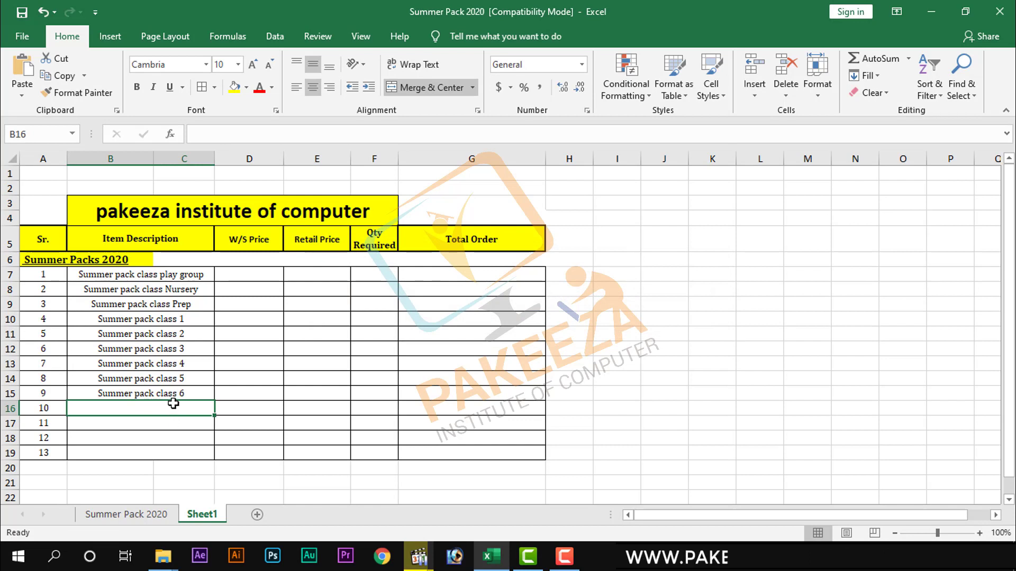
text(Summer pack class)
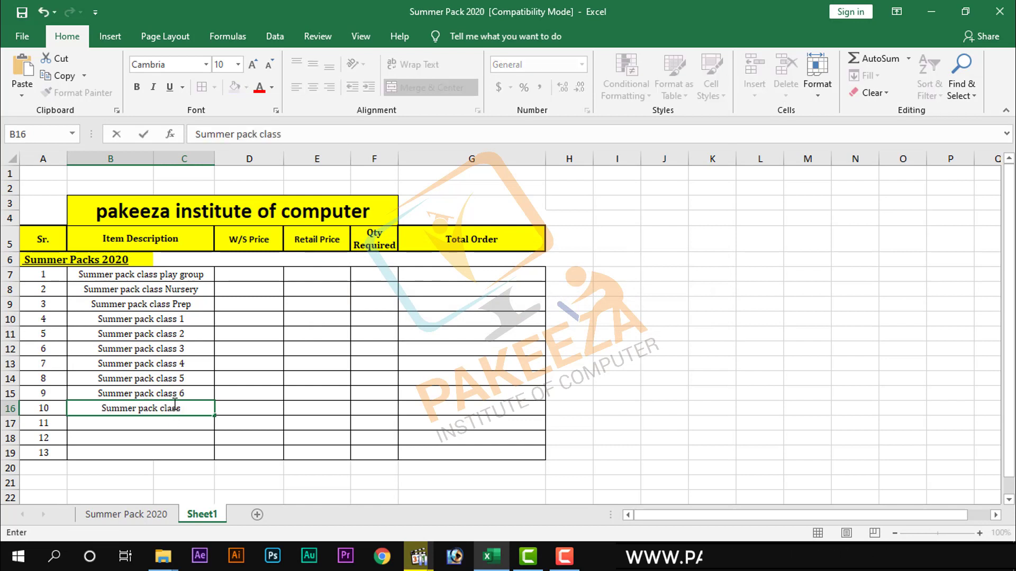
text(7)
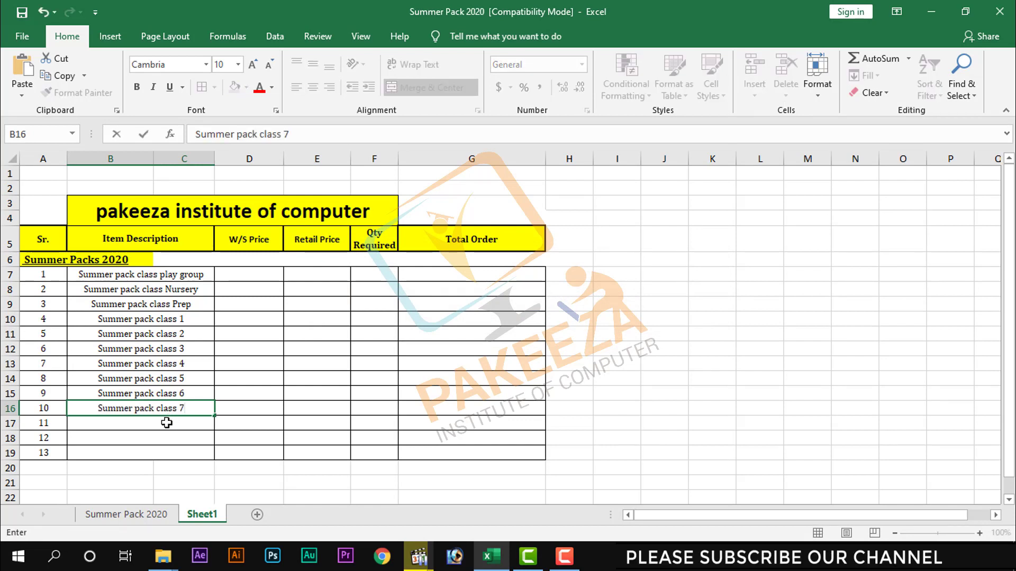
key(Return)
text(Summer pack class)
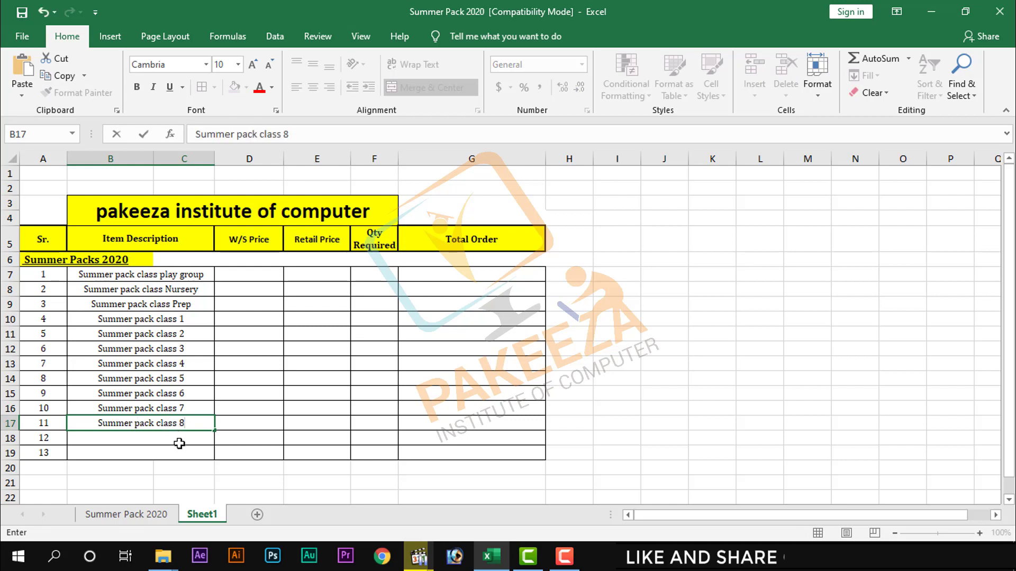
click(178, 443)
text(Summer )
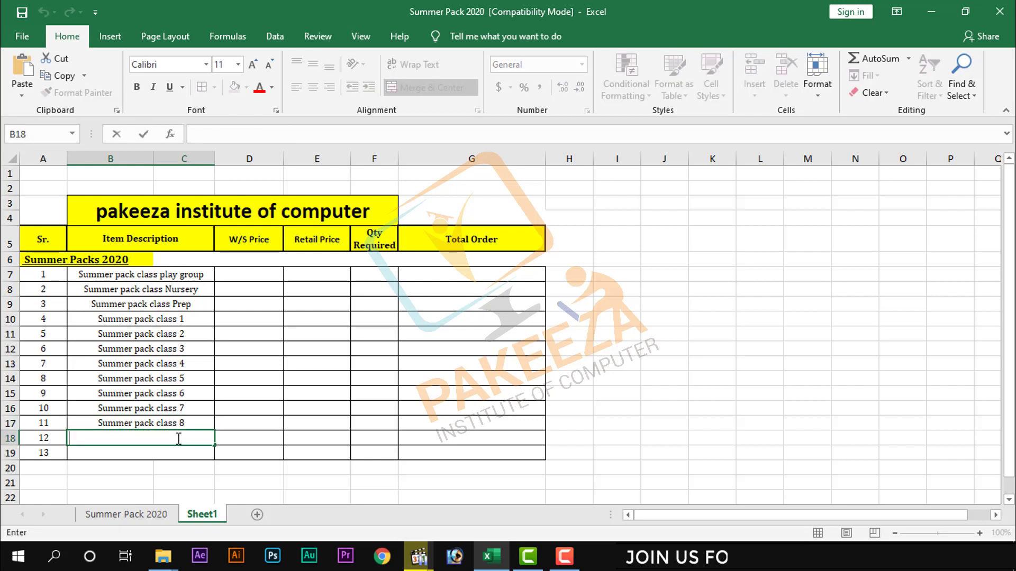
text(pack class 9)
click(169, 451)
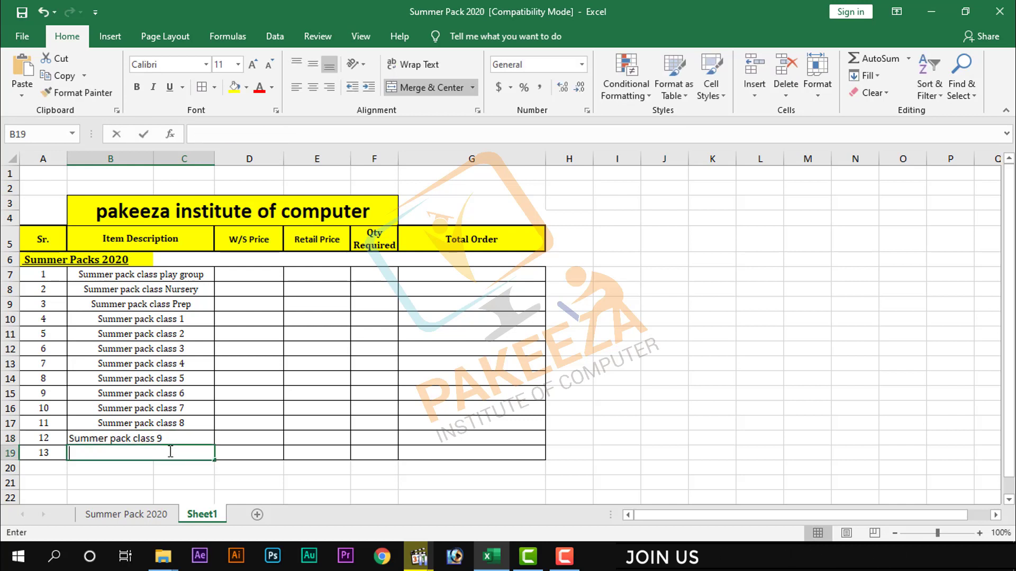
text(Summer pack class )
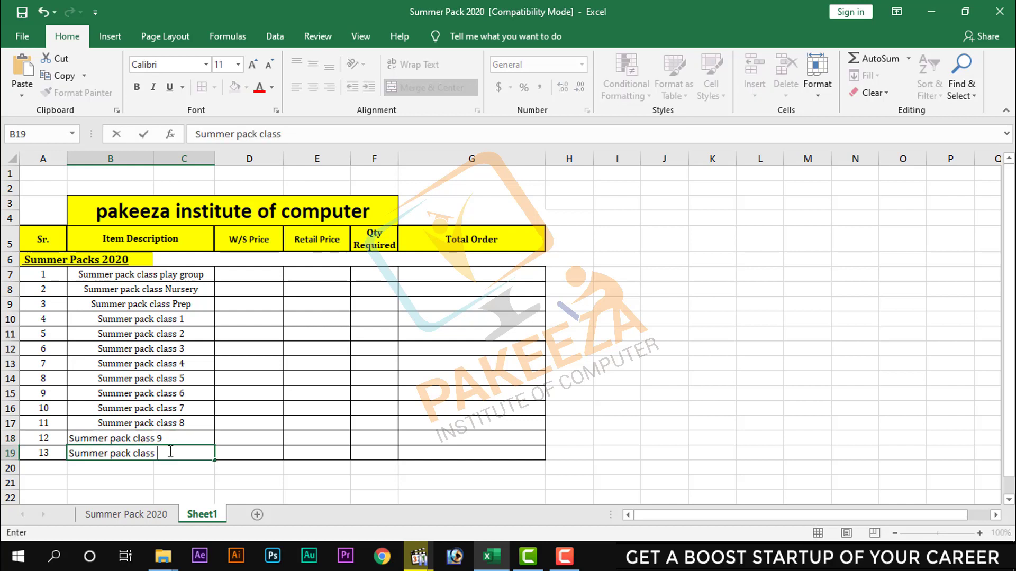
text(10)
Center the Summer pack class 9 and 10 descriptions horizontally and vertically.
click(166, 468)
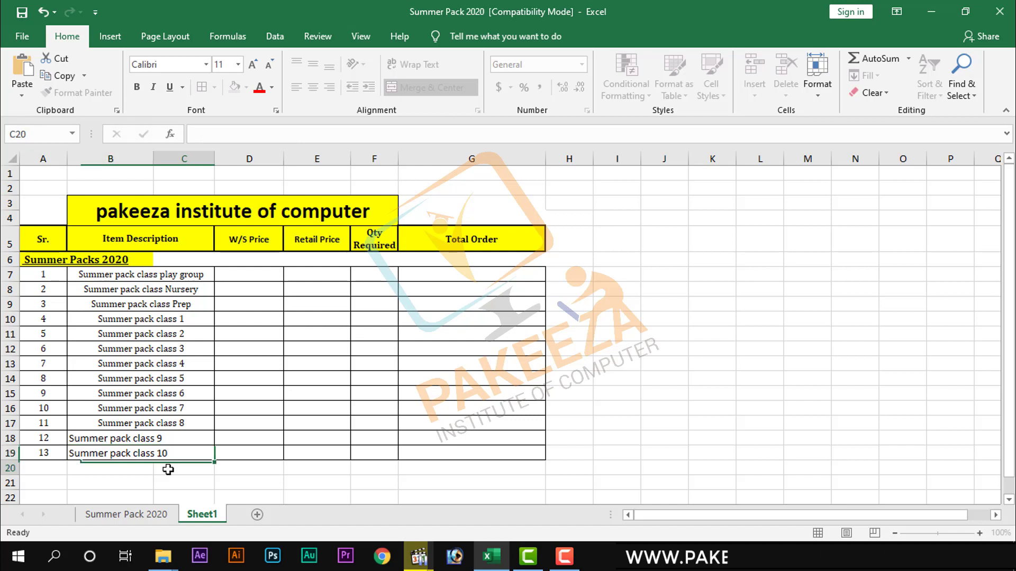
drag(145, 441, 138, 459)
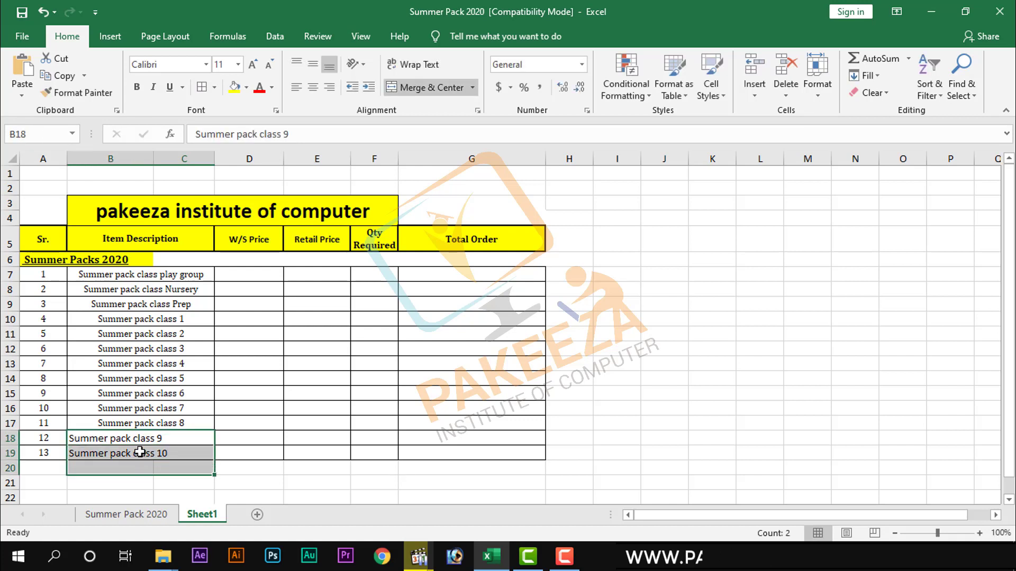
click(313, 87)
click(312, 68)
click(661, 334)
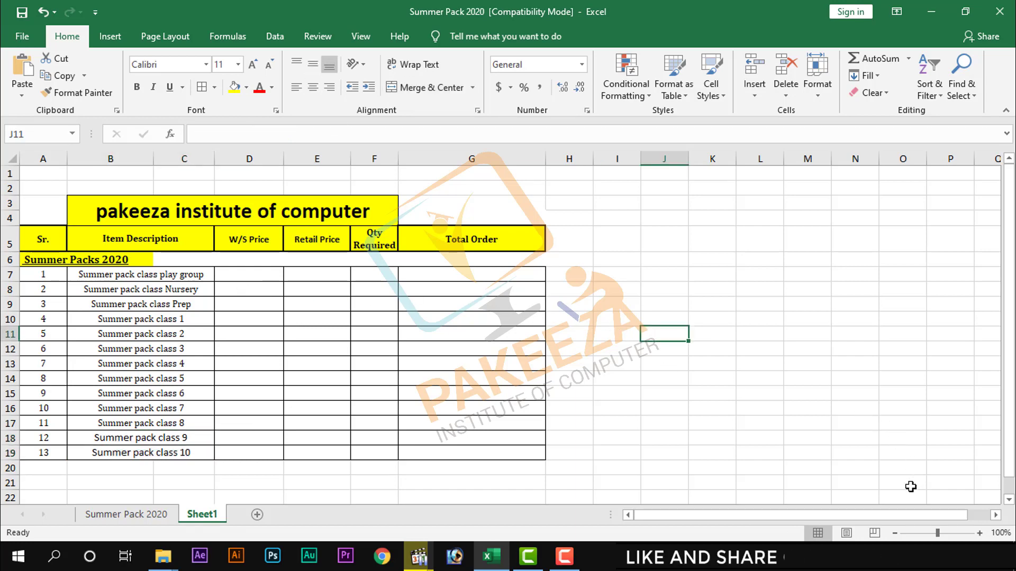
Zoom the sheet in to 120%.
click(978, 534)
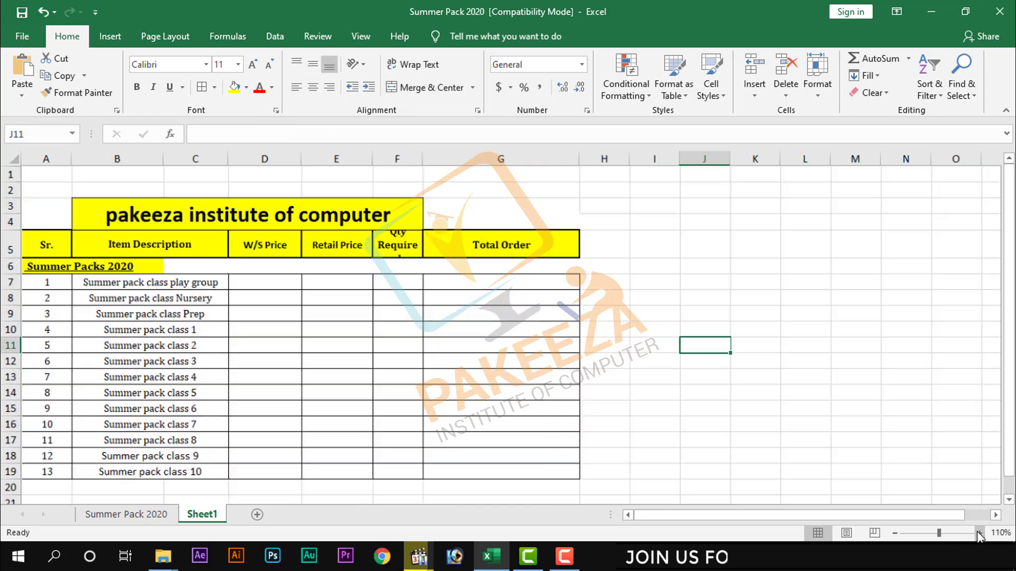
click(978, 534)
drag(1004, 446, 1004, 454)
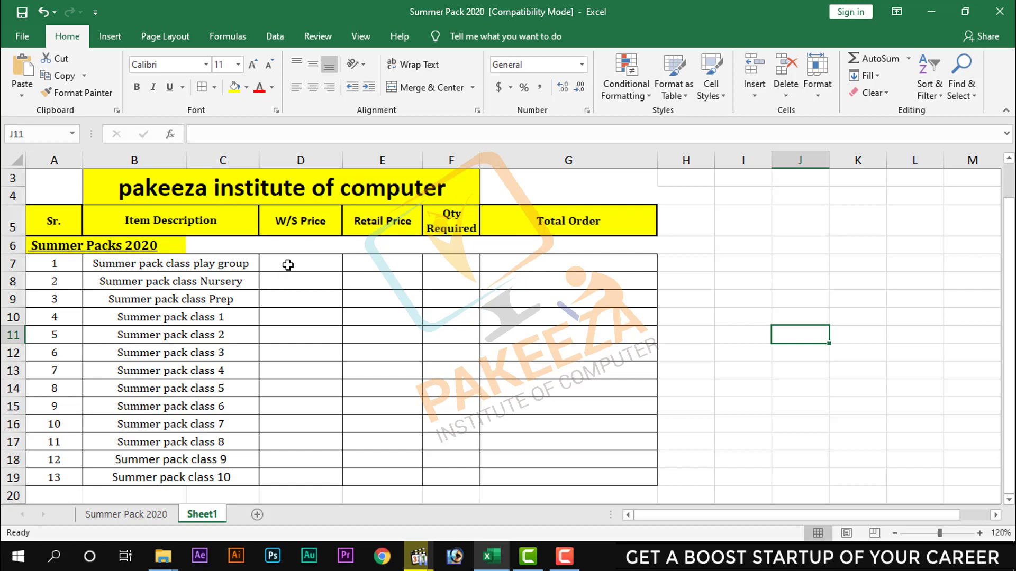
Enter W/S Price 300 in D7:D9 and 450 in D10:D14.
click(287, 265)
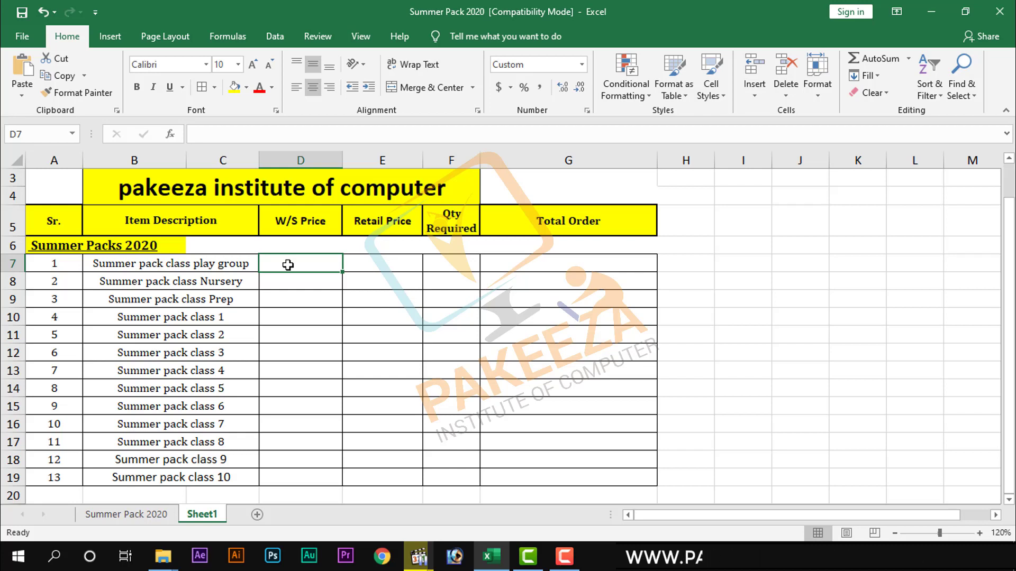
text(30)
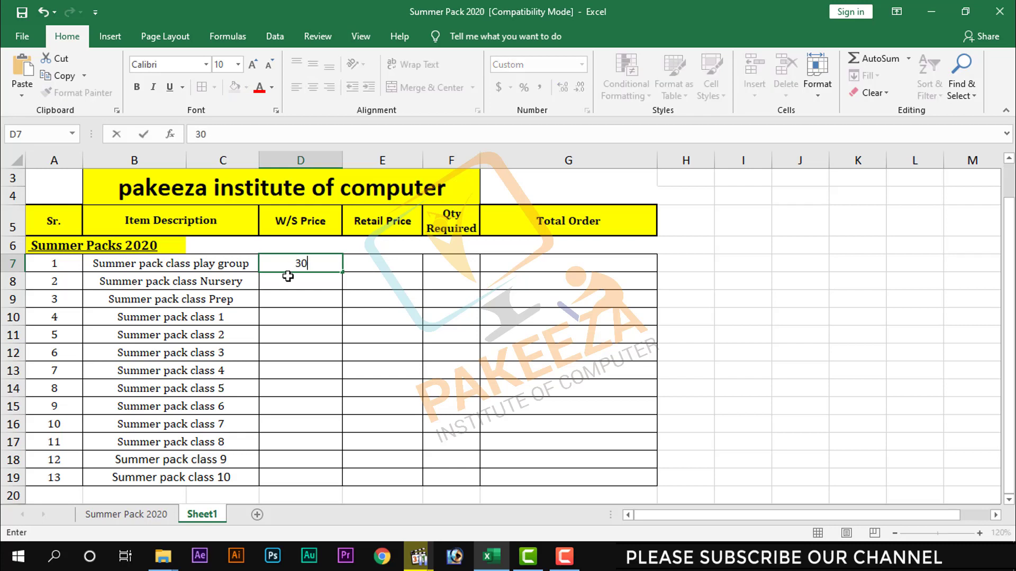
text(0)
key(ctrl+Return)
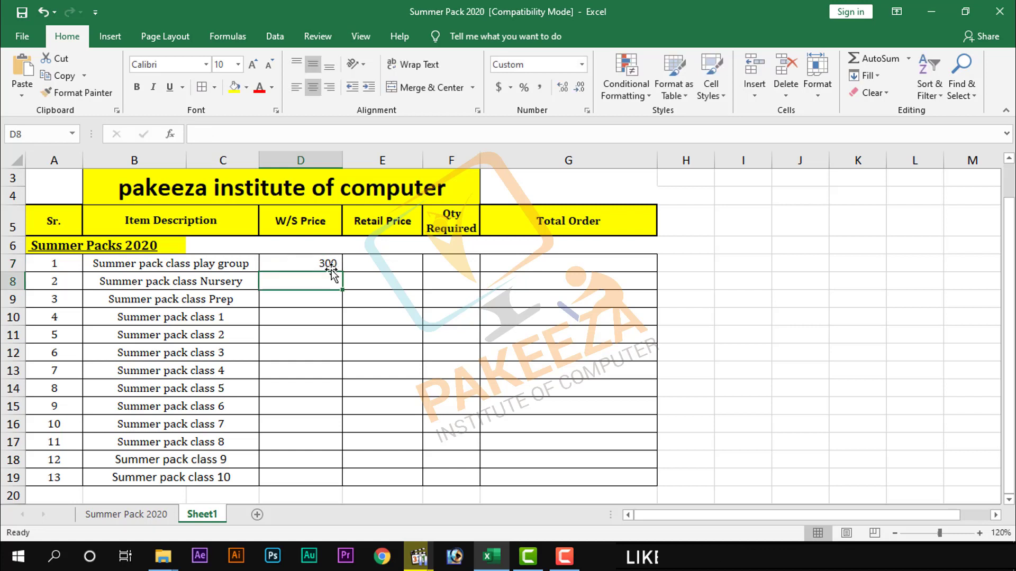
drag(341, 272, 341, 306)
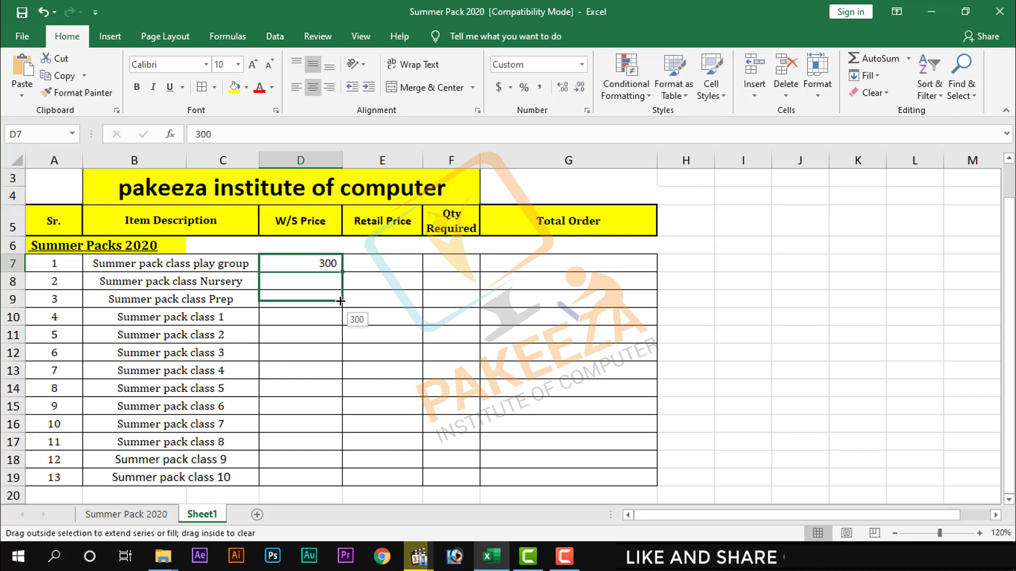
click(316, 315)
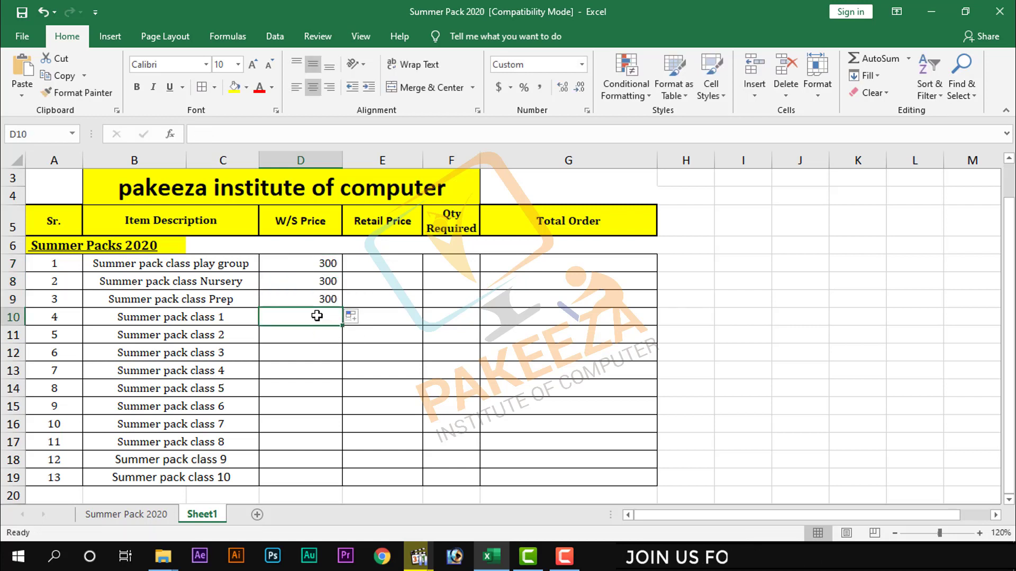
text(450)
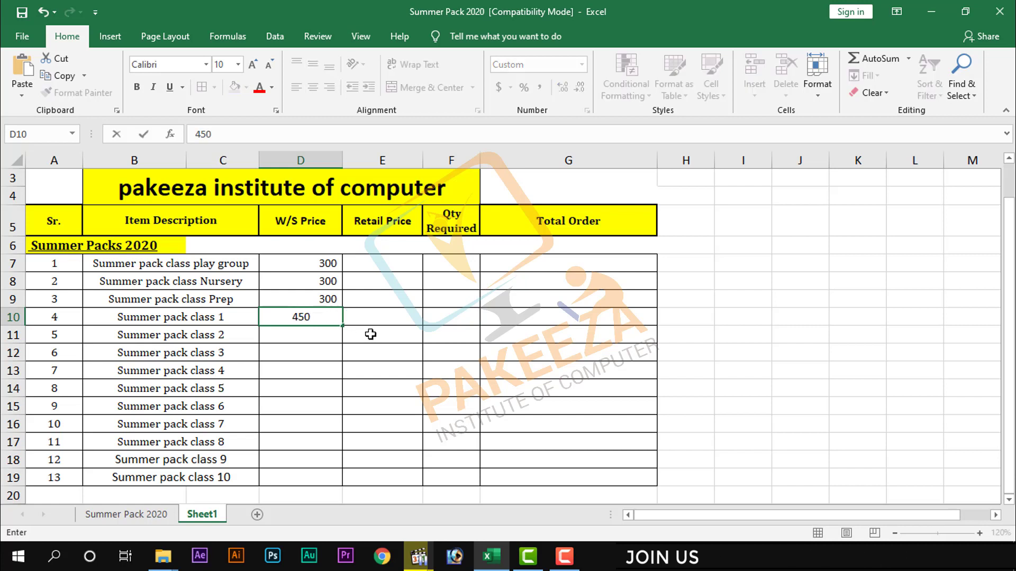
key(Return)
click(332, 317)
drag(341, 325, 368, 395)
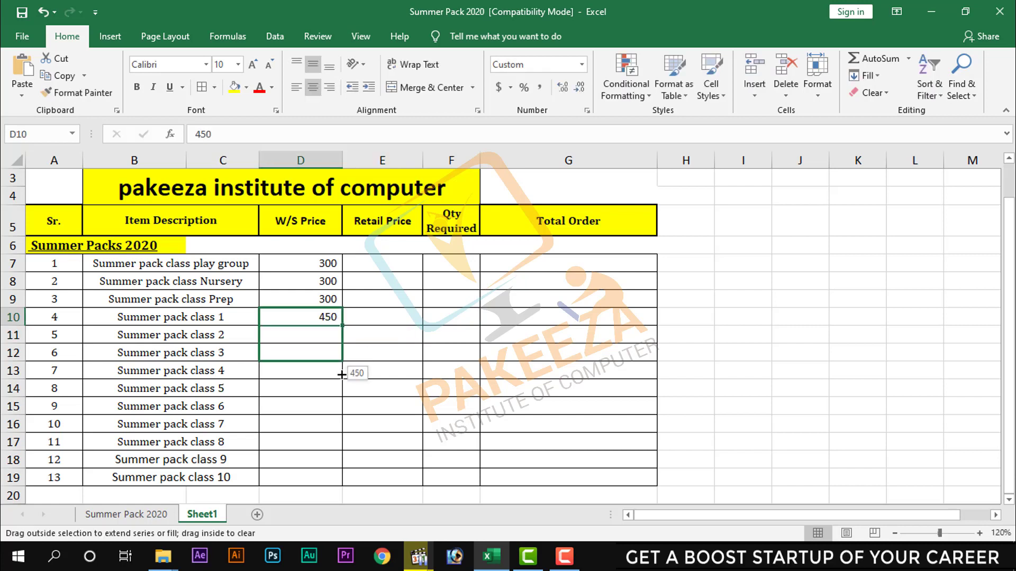
Enter W/S Price 500 in D15:D17 and 600 in D18:D19.
click(330, 408)
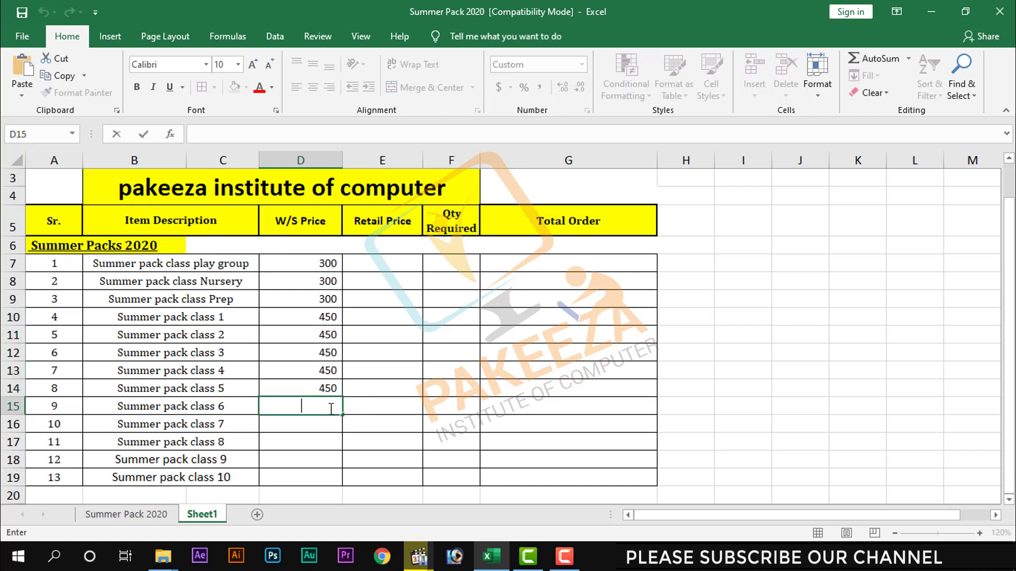
text(500)
key(Return)
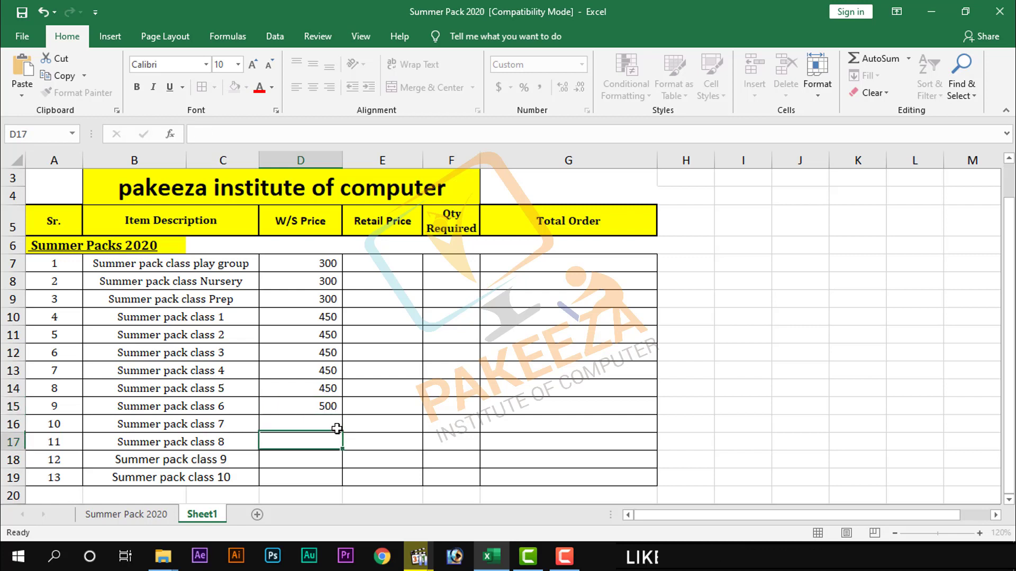
click(331, 409)
drag(342, 415, 347, 459)
click(328, 457)
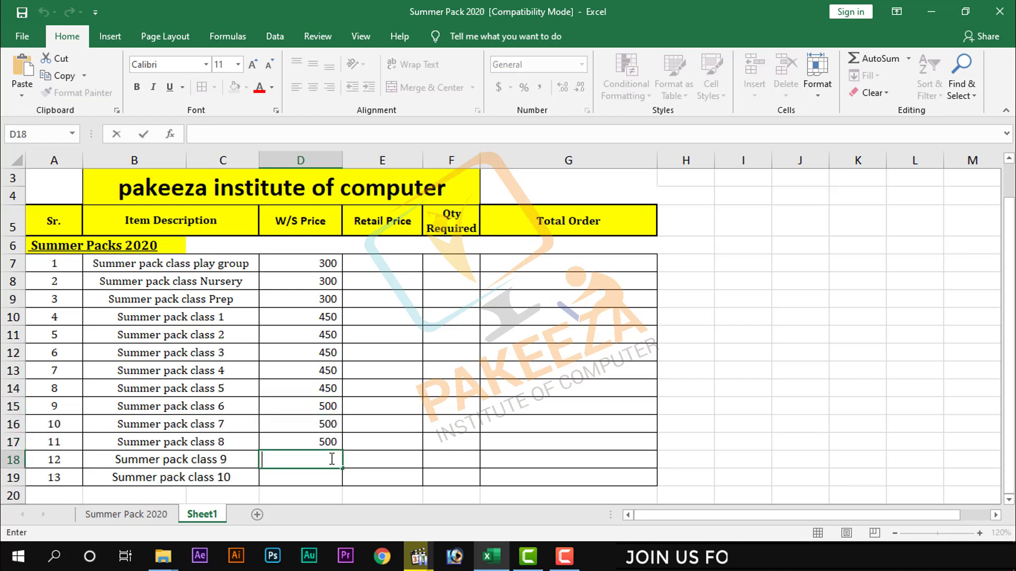
text(0)
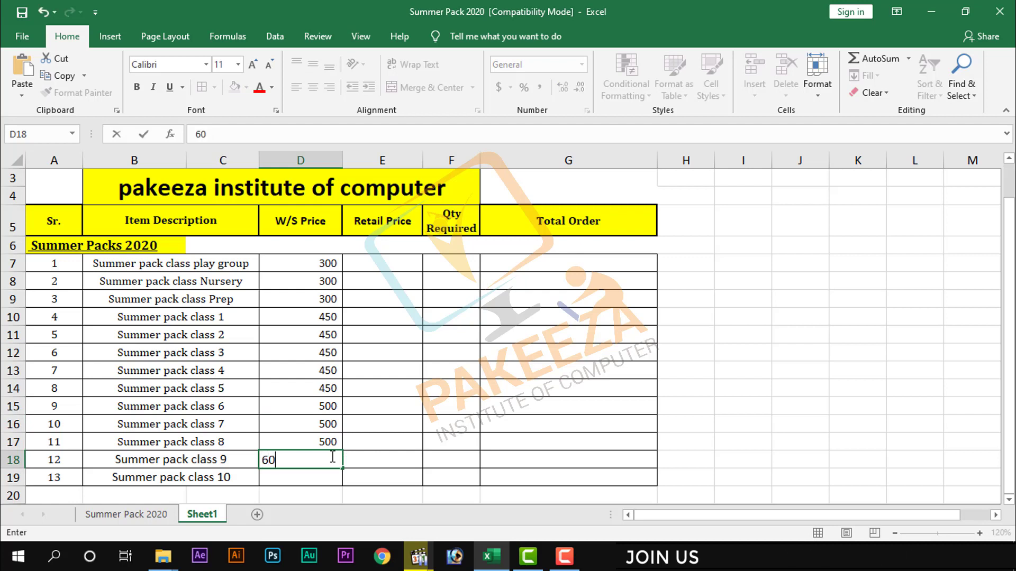
text(0)
key(Tab)
click(332, 461)
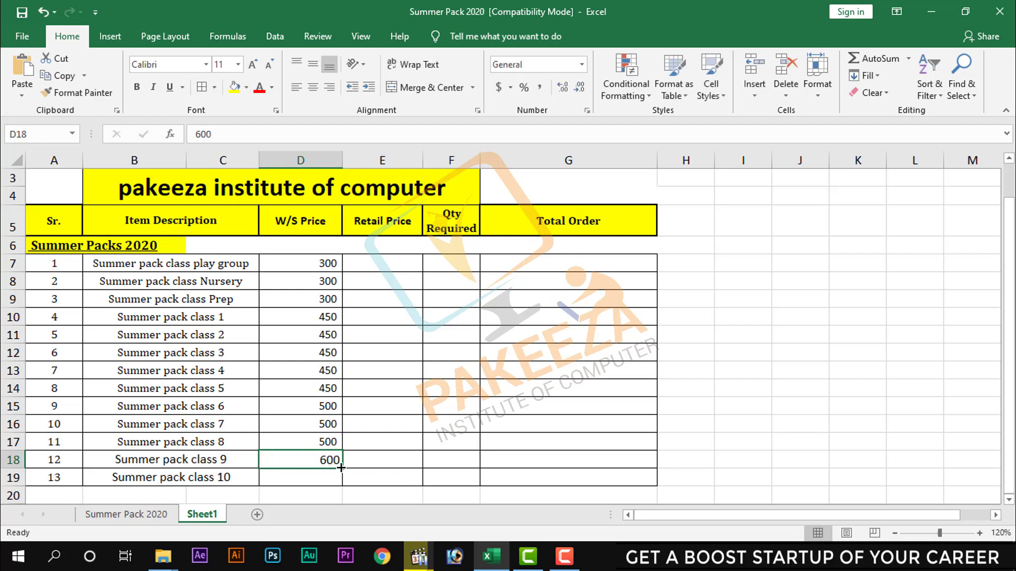
drag(342, 469, 347, 481)
click(512, 424)
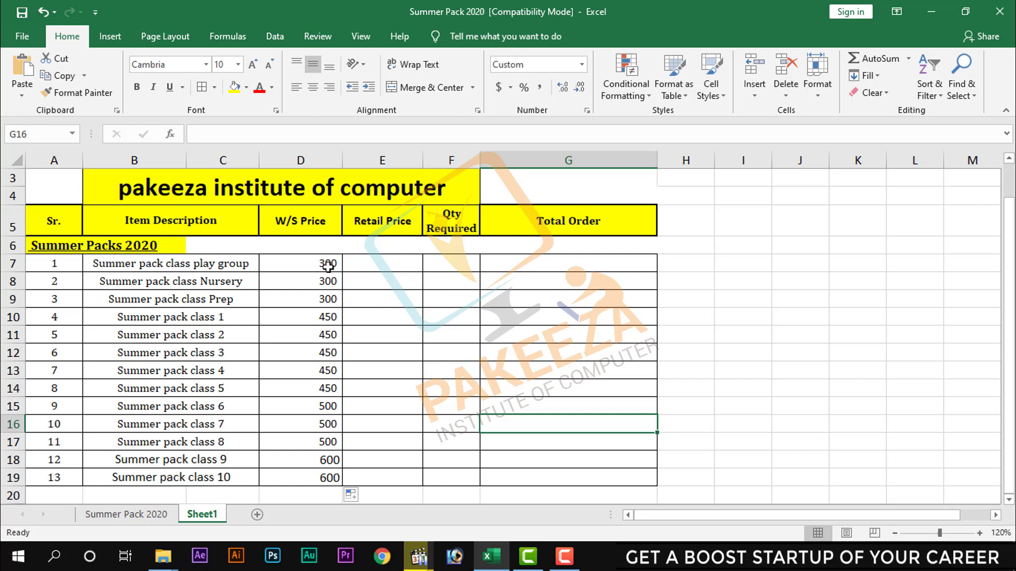
click(368, 268)
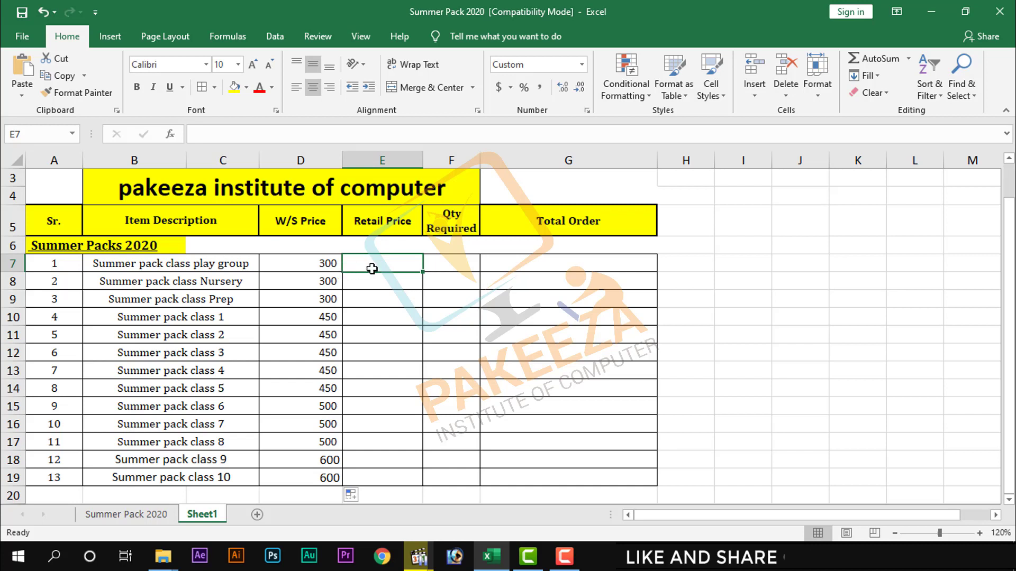
Enter Retail Price 400 in E7:E9 and 550 in E10:E14.
text(40)
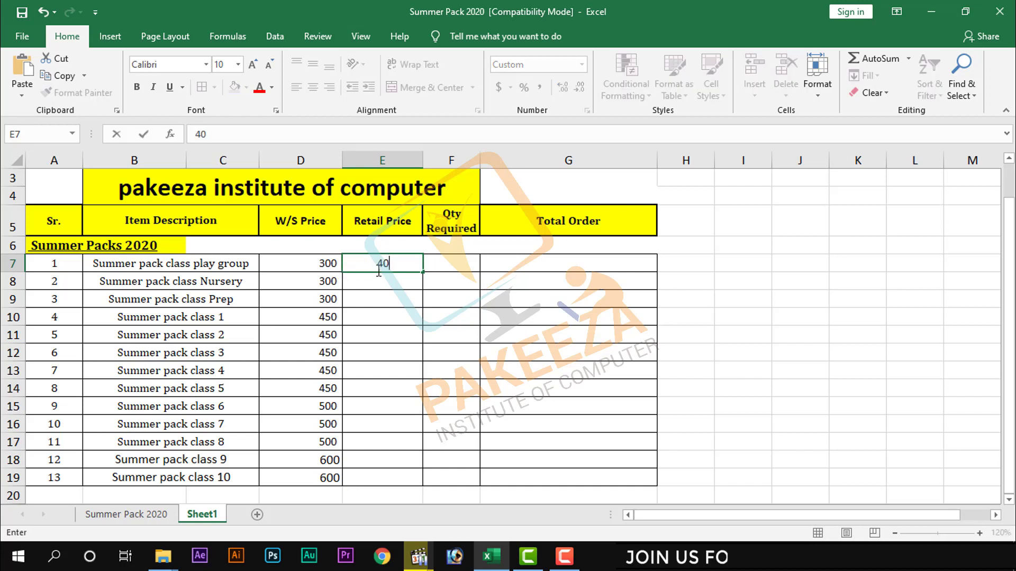
text(0)
drag(421, 271, 421, 301)
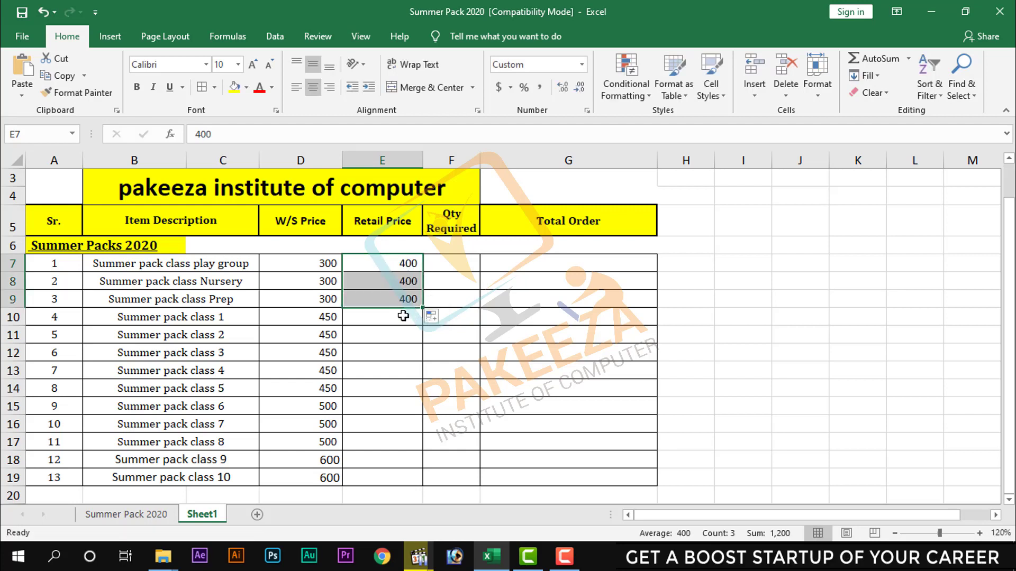
double_click(405, 316)
text(55)
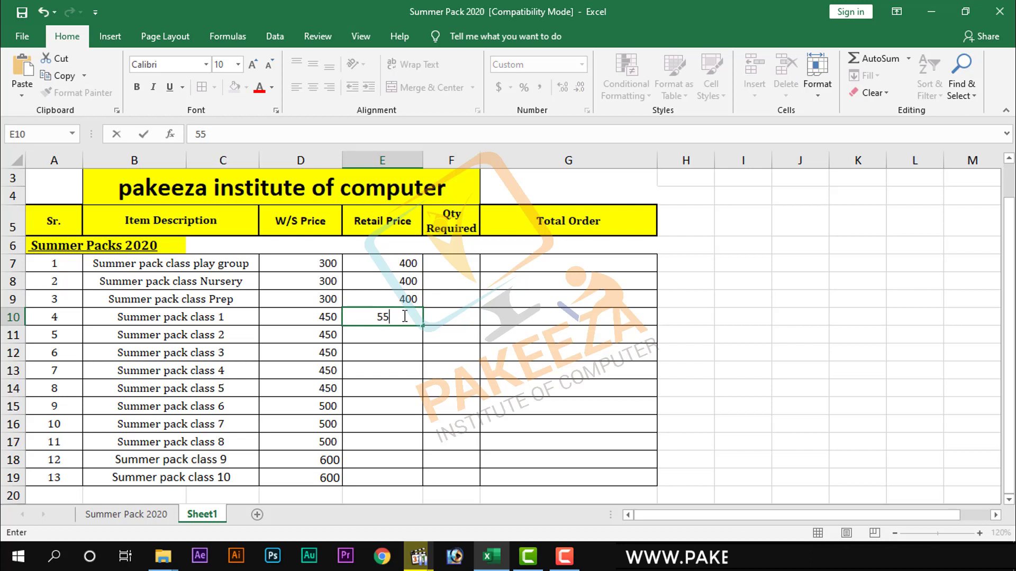
text(0)
click(445, 318)
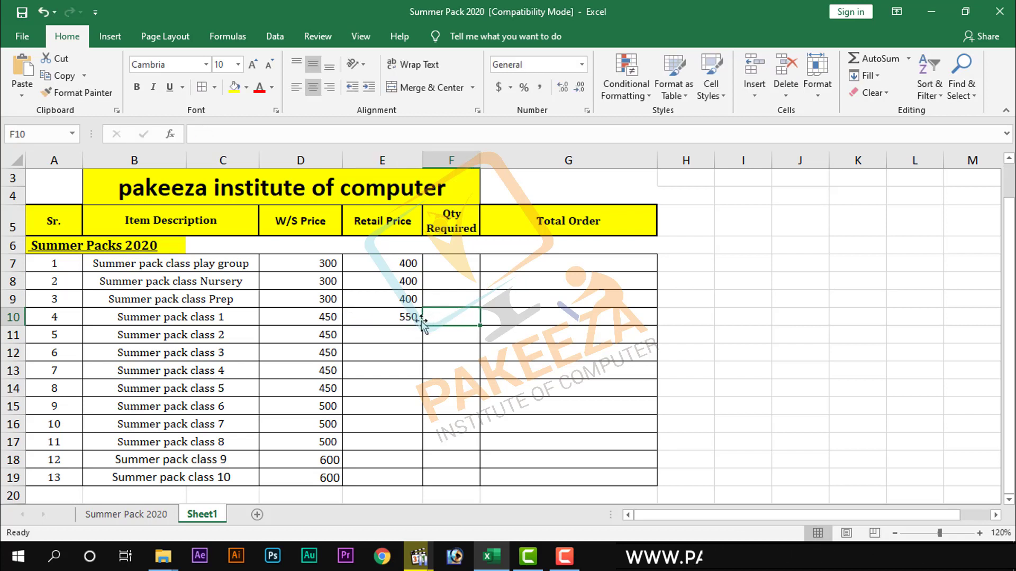
click(415, 320)
drag(421, 325, 424, 392)
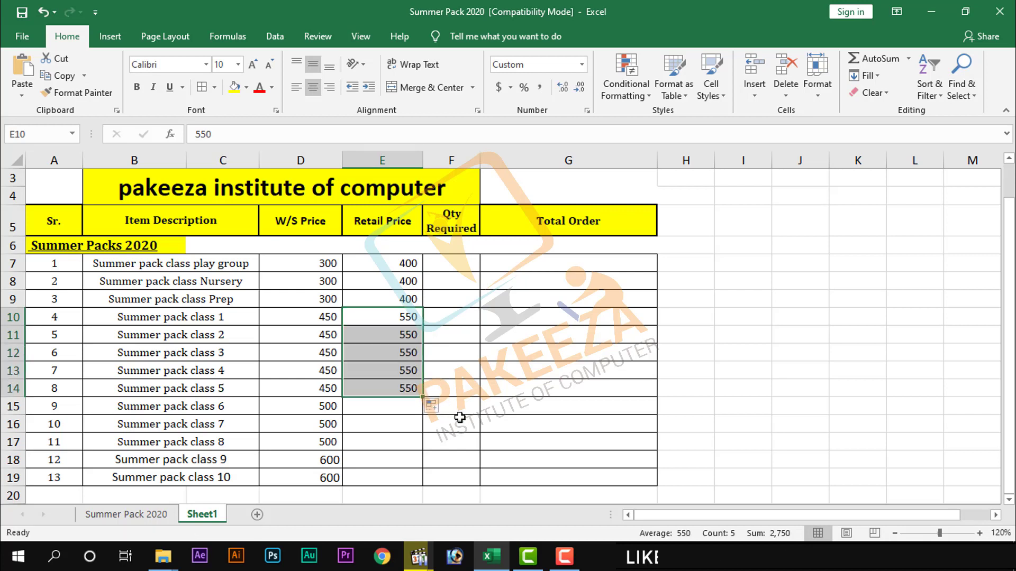
Set Retail Price 600 for classes 6 to 8 in E15:E17.
click(381, 427)
click(397, 408)
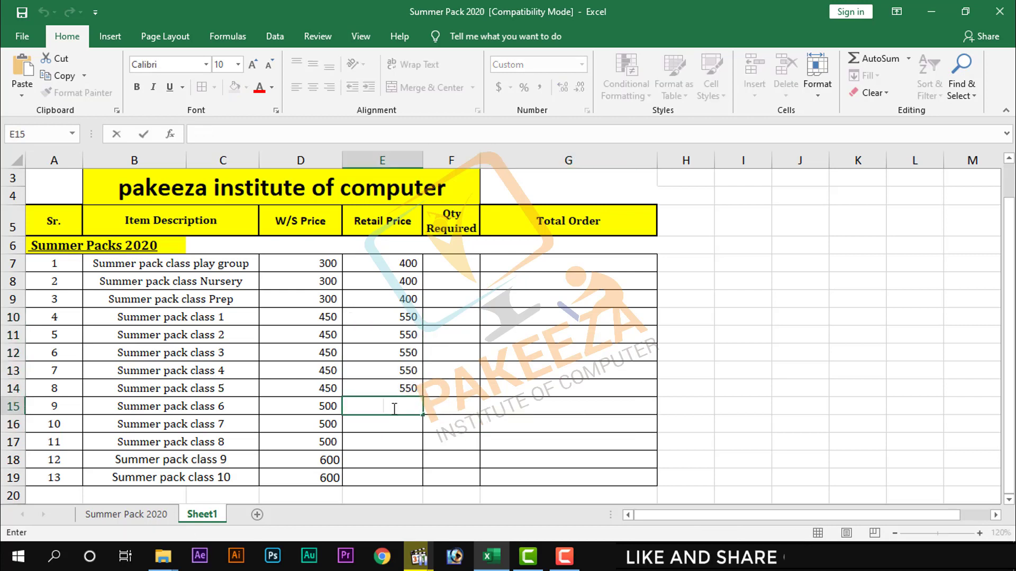
text(600)
click(453, 412)
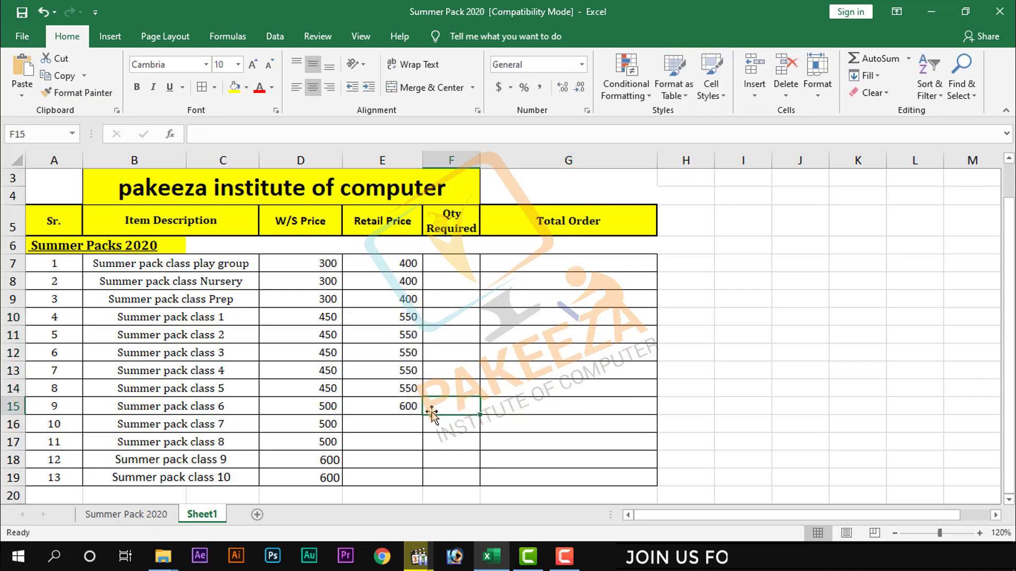
click(414, 410)
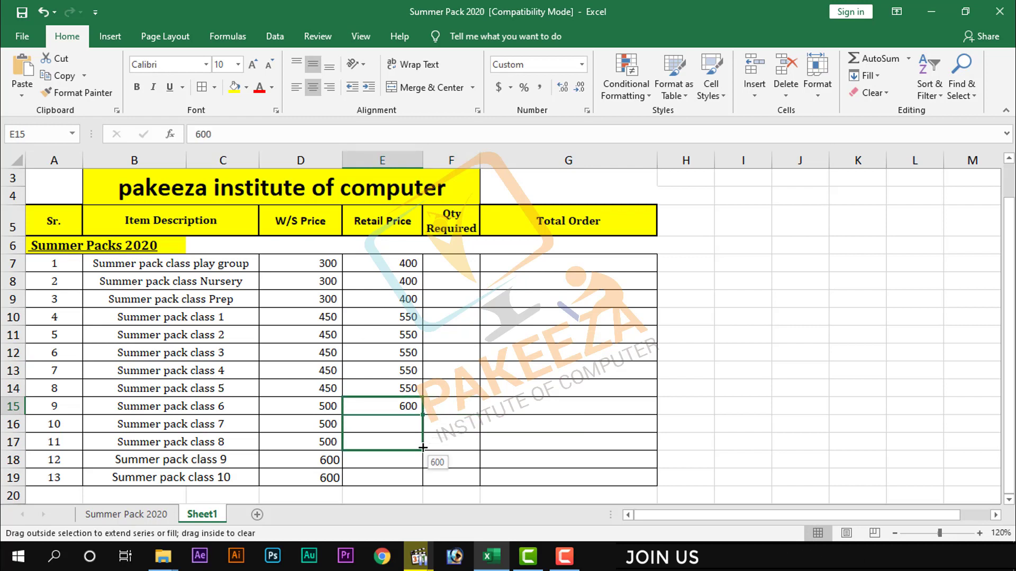
drag(423, 415, 423, 446)
click(453, 458)
Set Retail Price 650 for classes 9 and 10 in E18:E19.
click(409, 459)
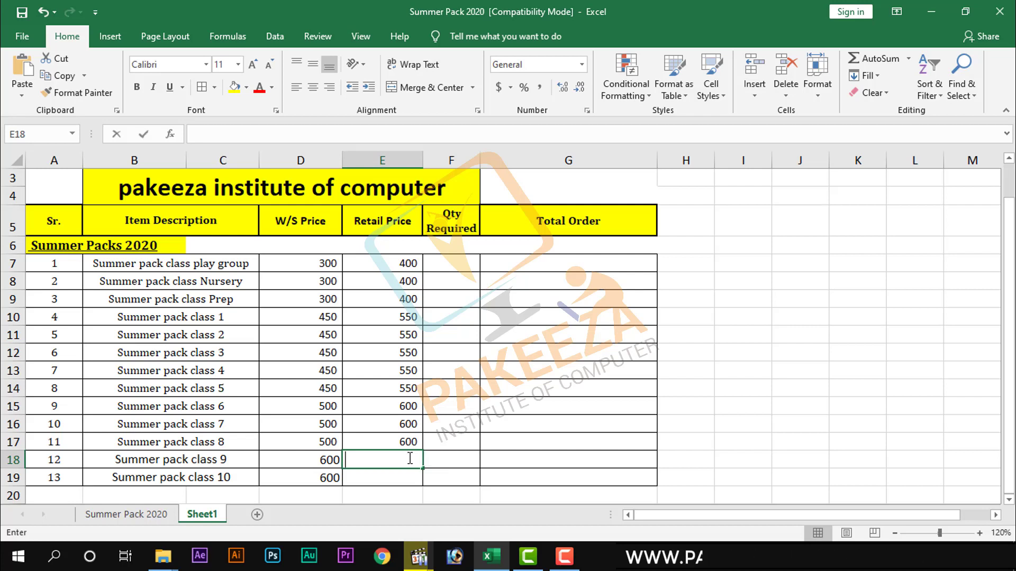
double_click(408, 458)
text(650)
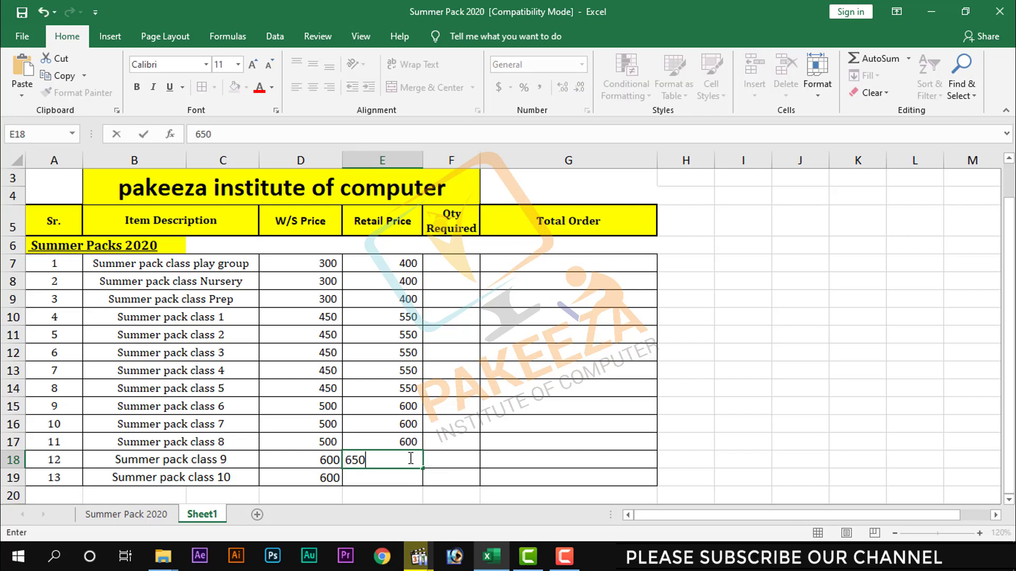
key(Return)
click(416, 464)
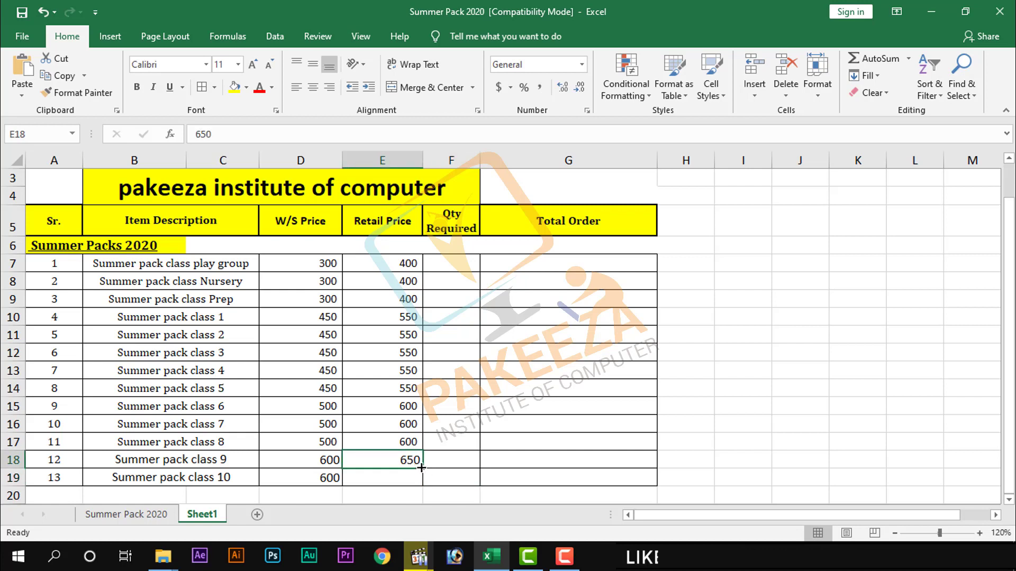
drag(420, 468, 421, 484)
click(740, 404)
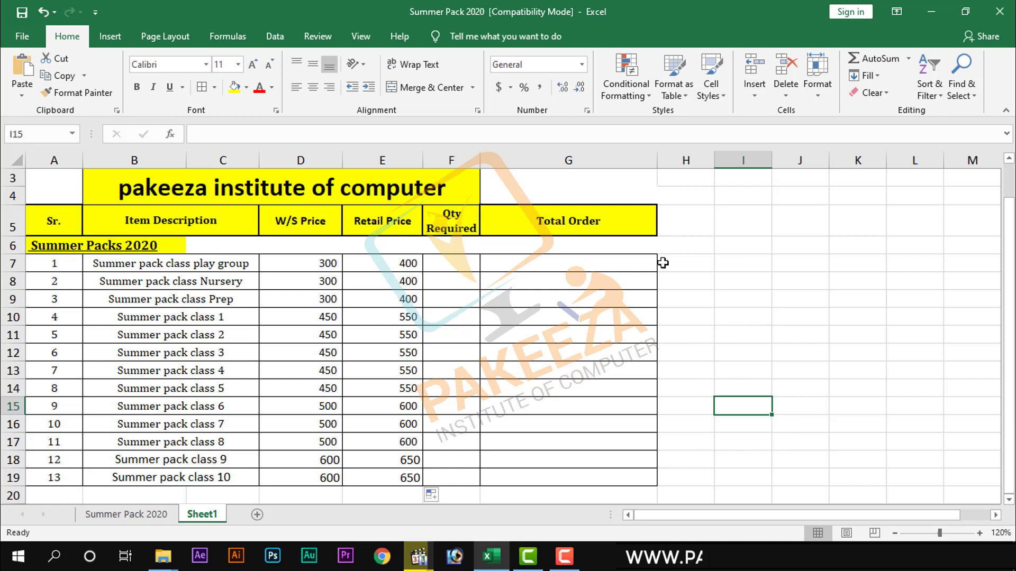
drag(1008, 234, 1009, 244)
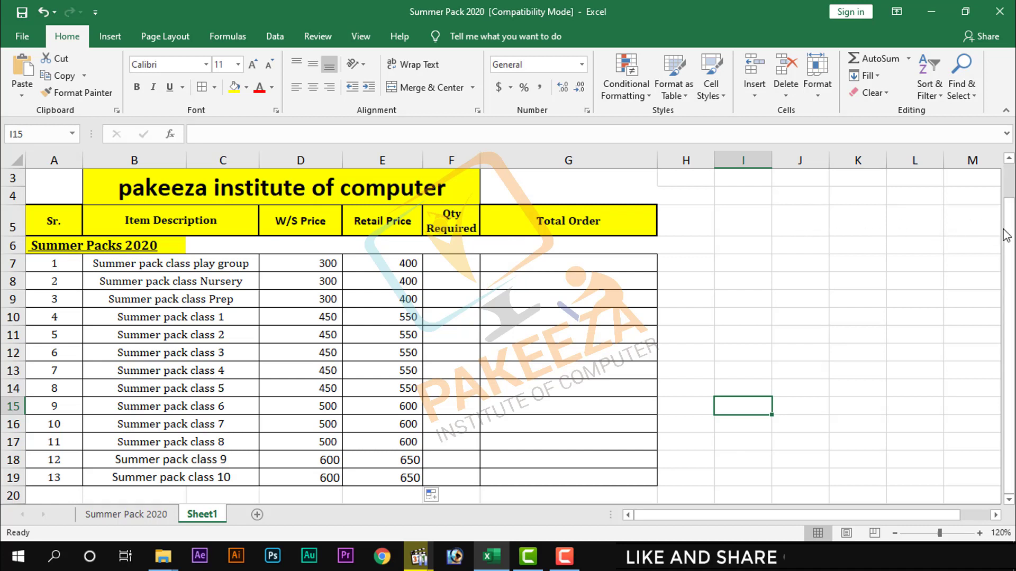
drag(1007, 236, 1011, 245)
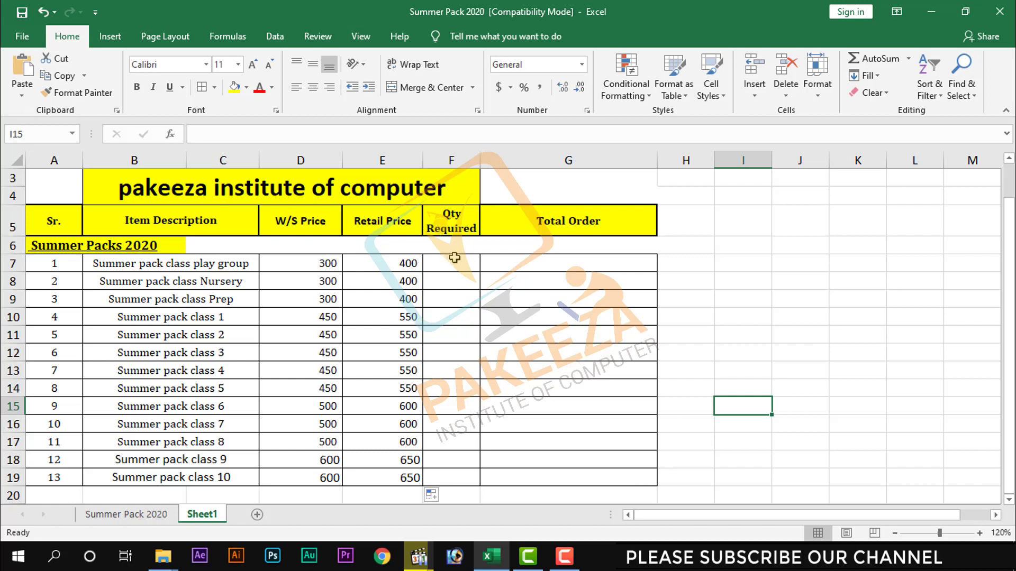
scroll(456, 255, down, 1)
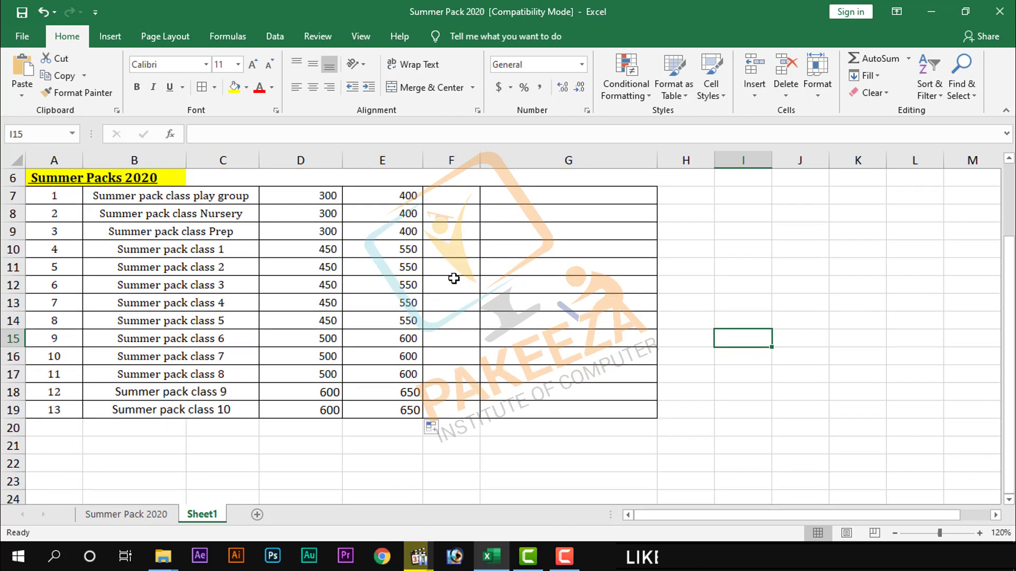
scroll(454, 279, up, 1)
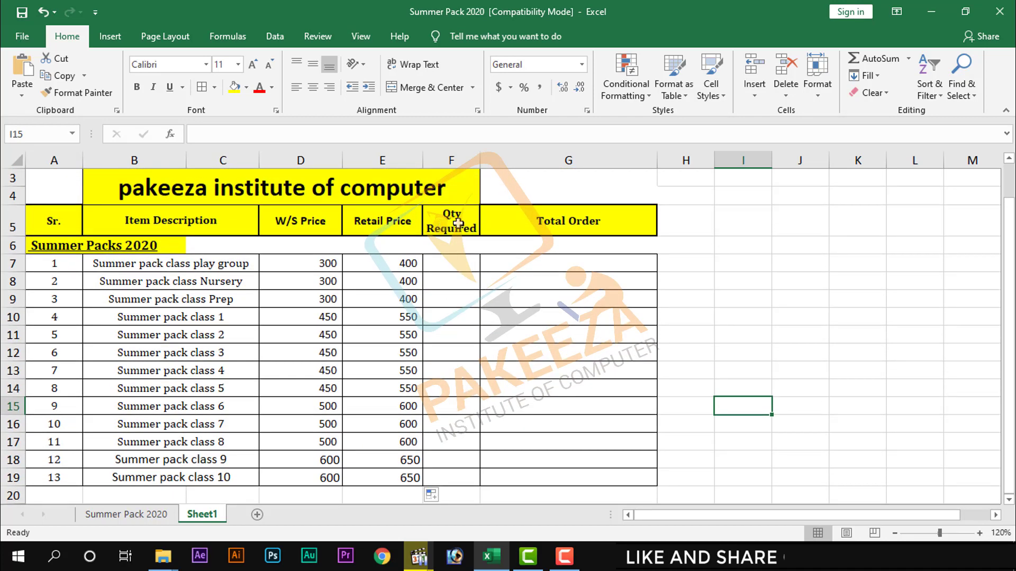
click(789, 268)
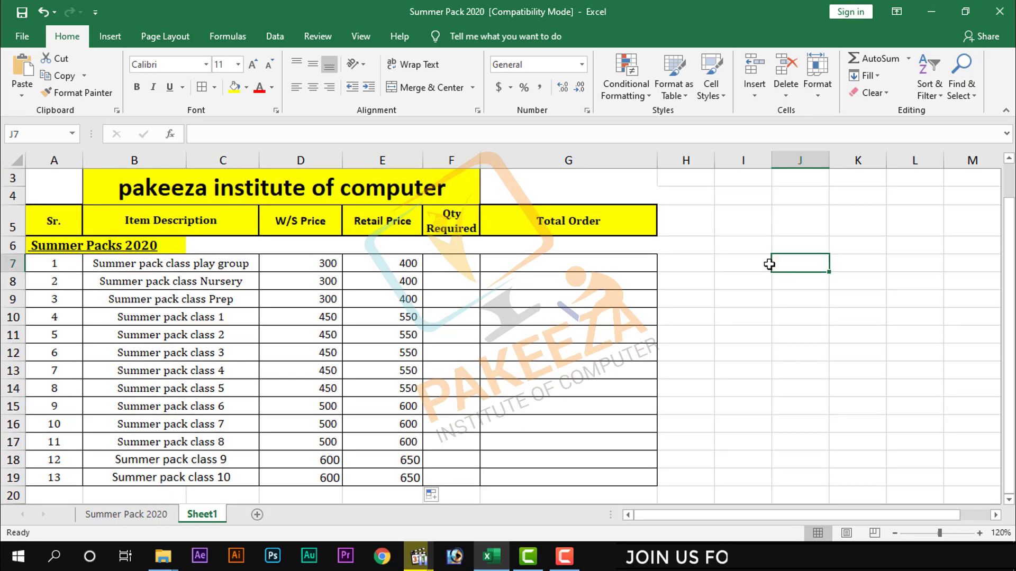
click(442, 266)
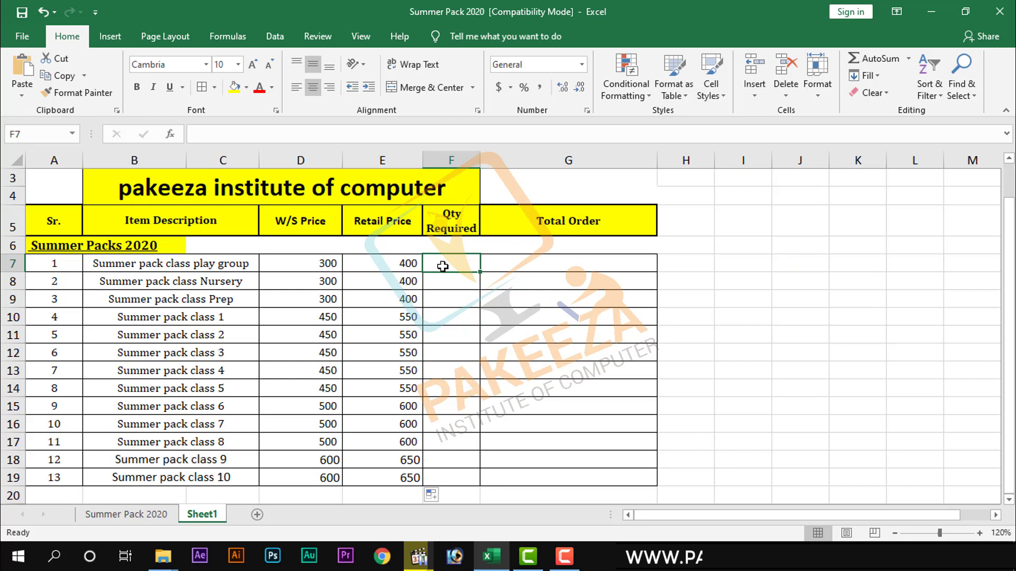
Enter a Qty Required of 12 in F7 for the play group row.
text(12)
key(Return)
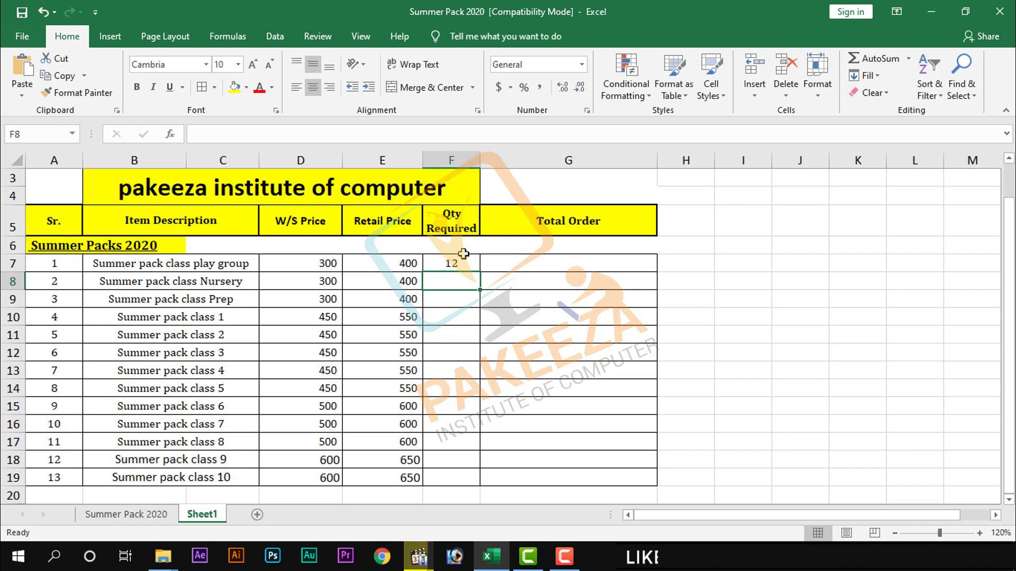
click(746, 268)
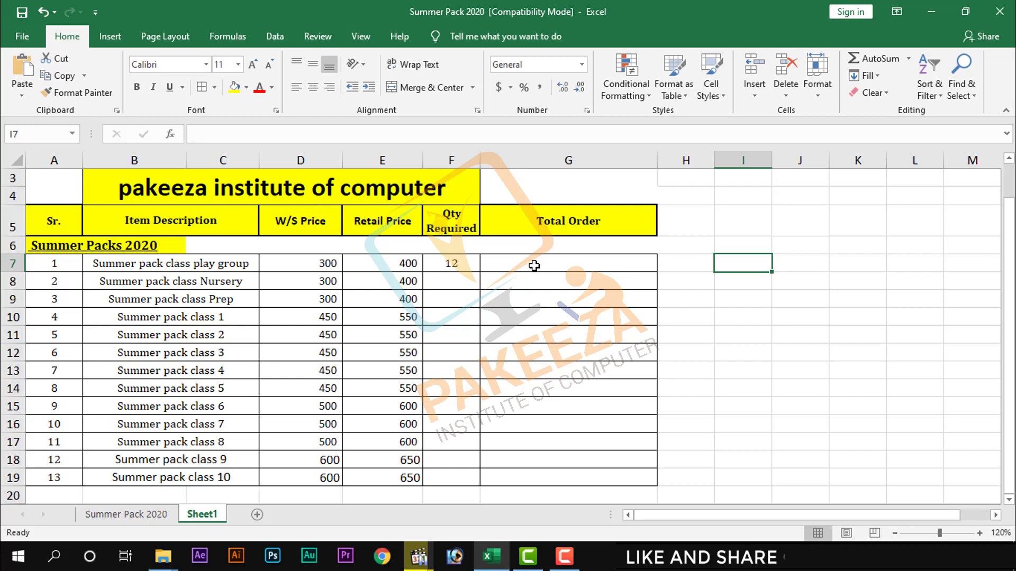
Enter the formula =D7*E7 in G7, giving a Total Order of 120,000.0.
click(534, 265)
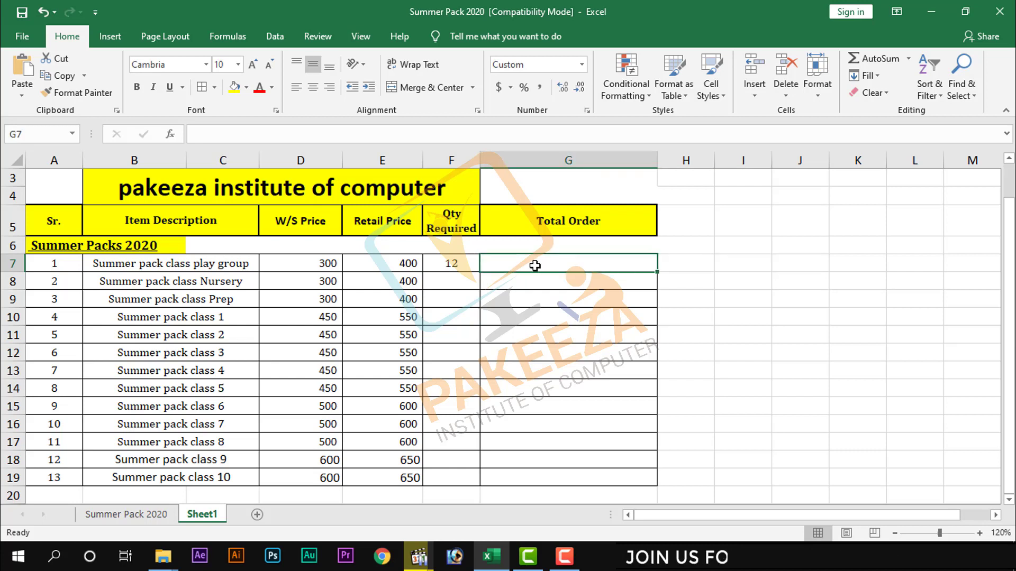
text(=)
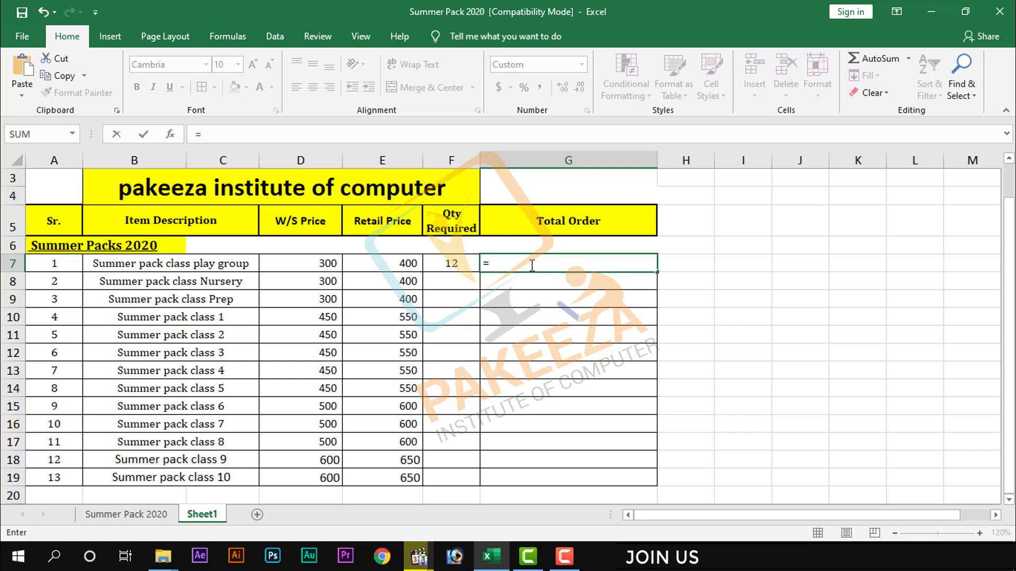
click(329, 263)
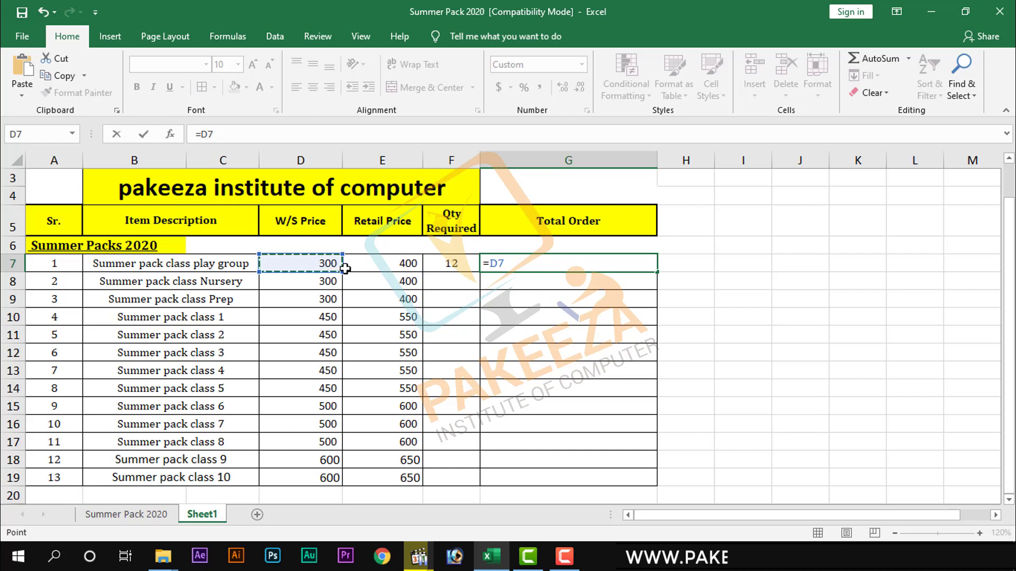
text(*)
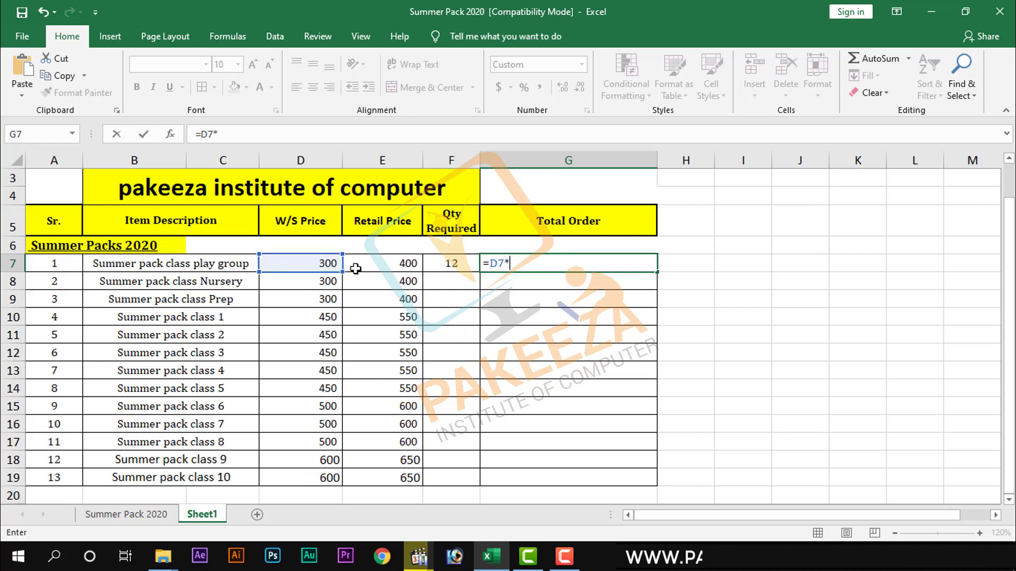
click(403, 265)
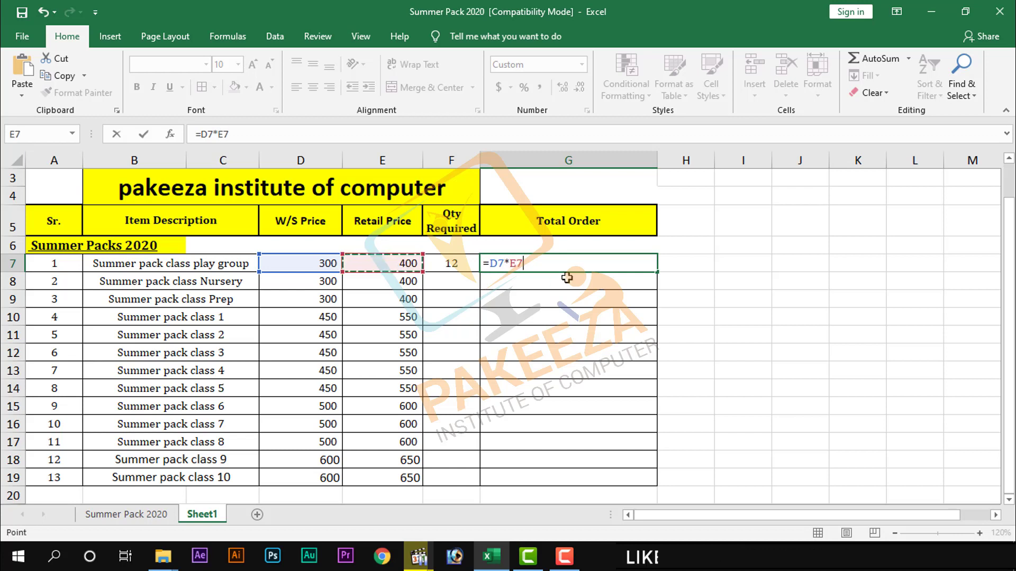
key(Return)
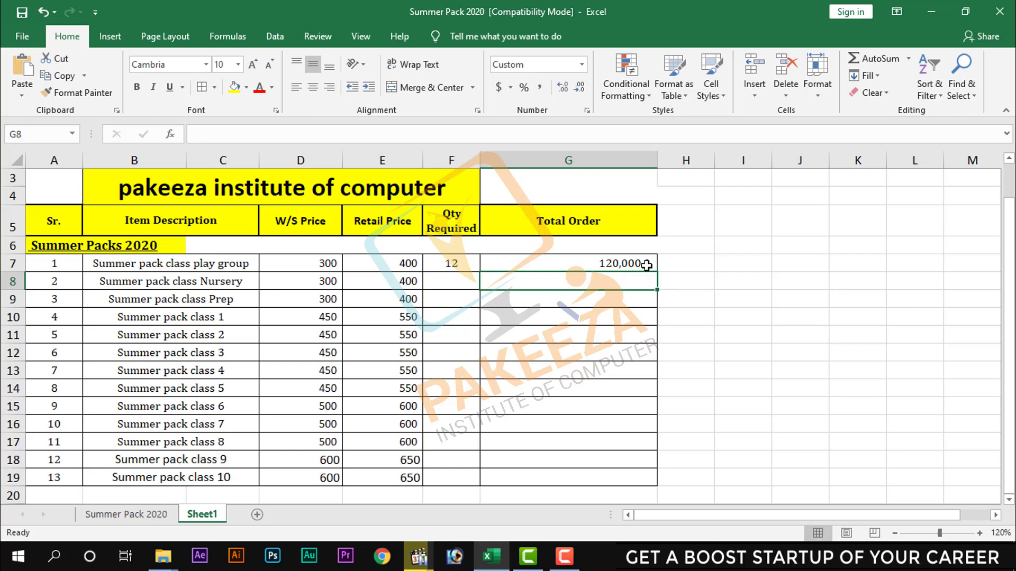
Copy the G7 formula down to G19, then undo the fill.
click(654, 264)
drag(657, 271, 661, 483)
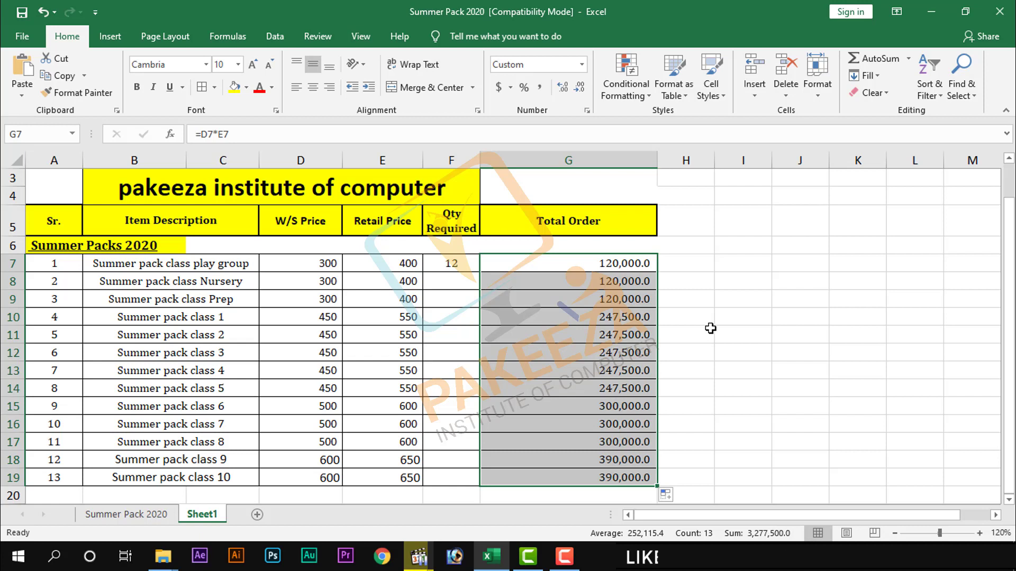
key(ctrl+z)
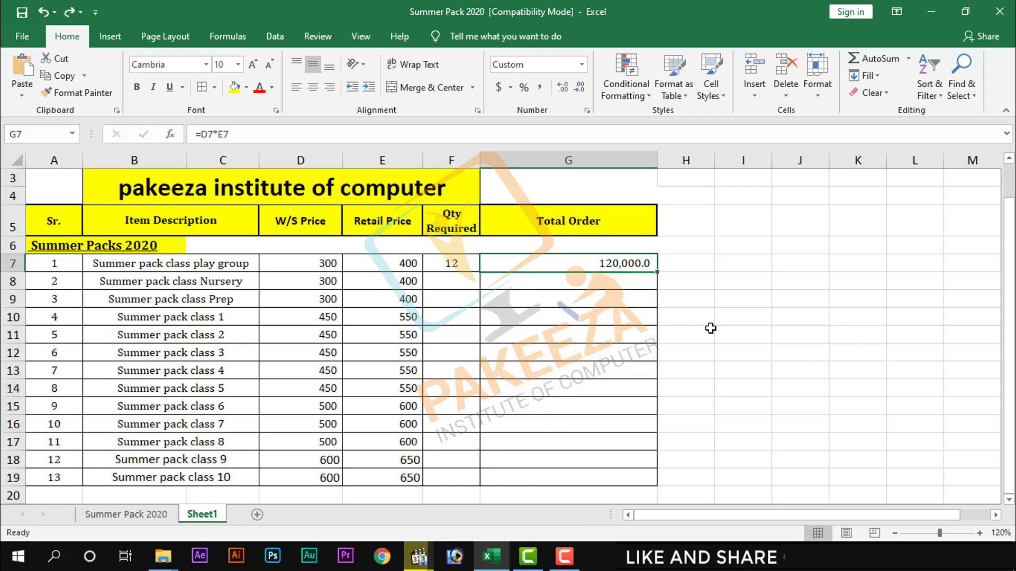
Clear the play group quantity in F7 so it reads 0.
click(710, 328)
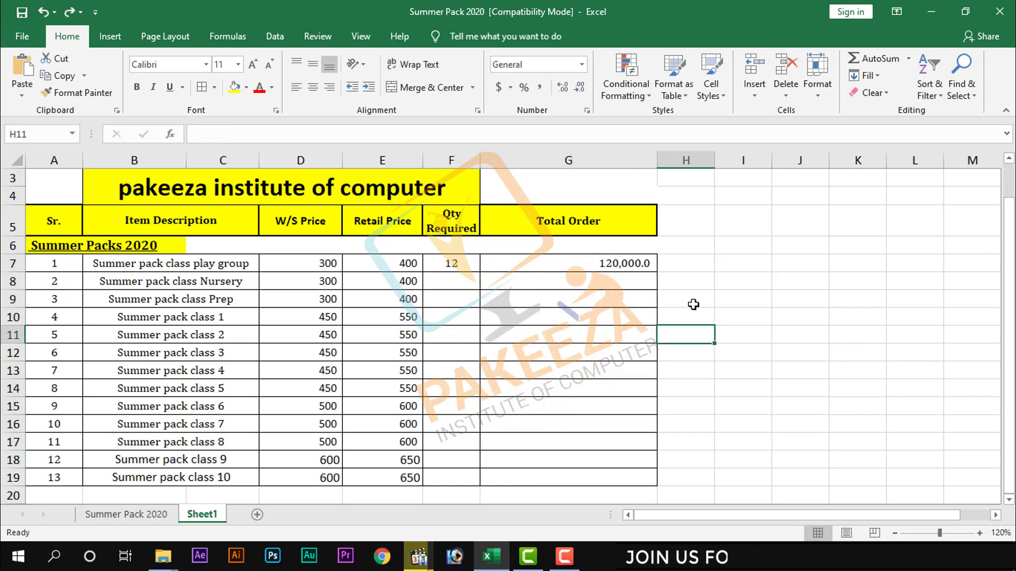
click(553, 268)
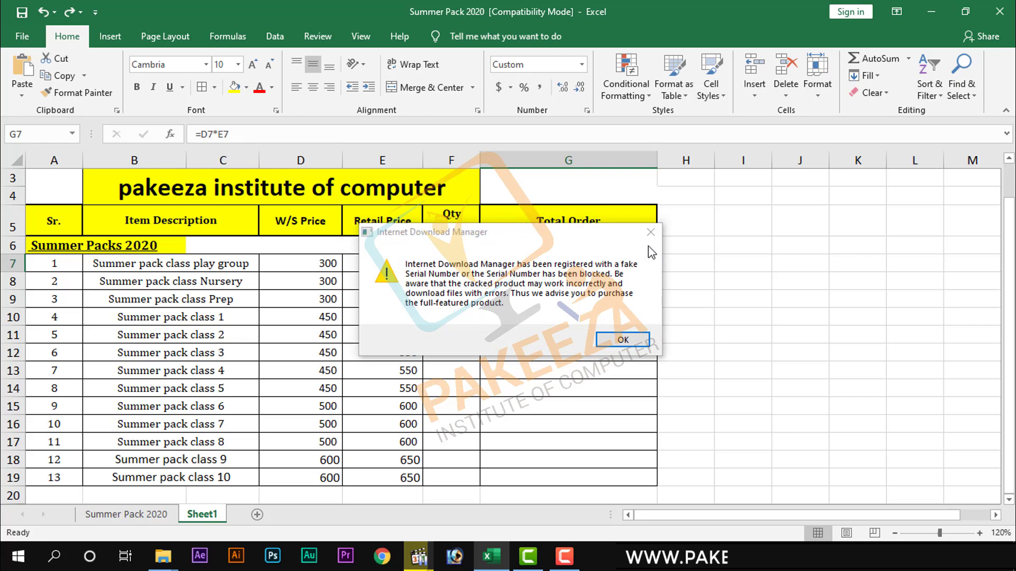
click(650, 232)
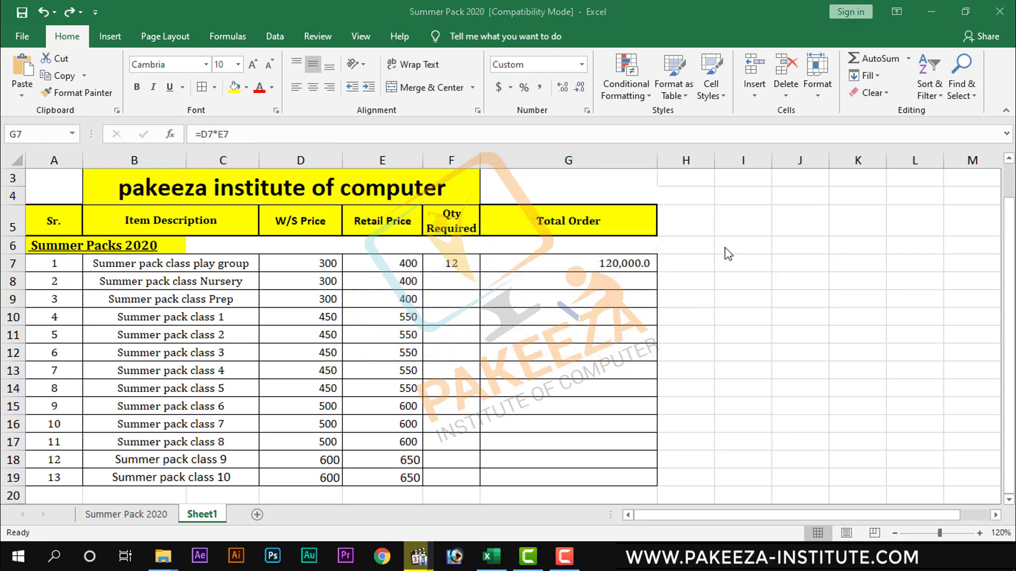
double_click(471, 261)
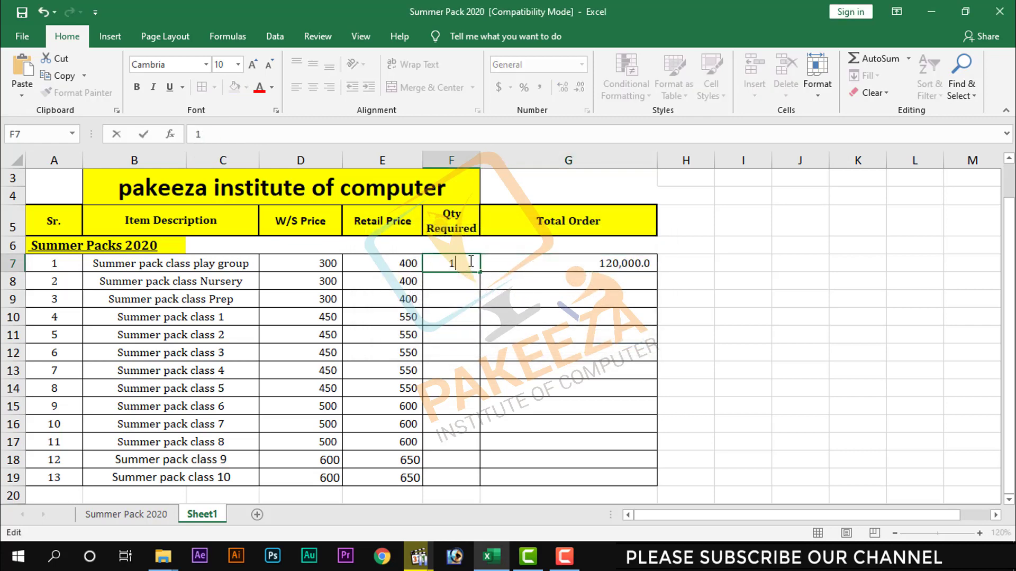
key(BackSpace)
text(0)
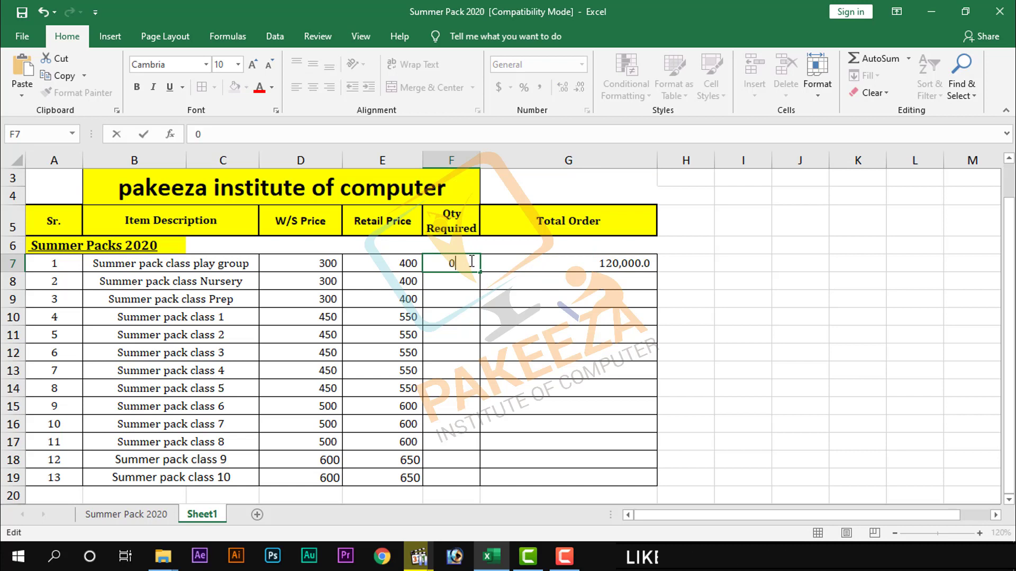
key(Return)
Delete the existing Total Order formula from G7.
click(729, 299)
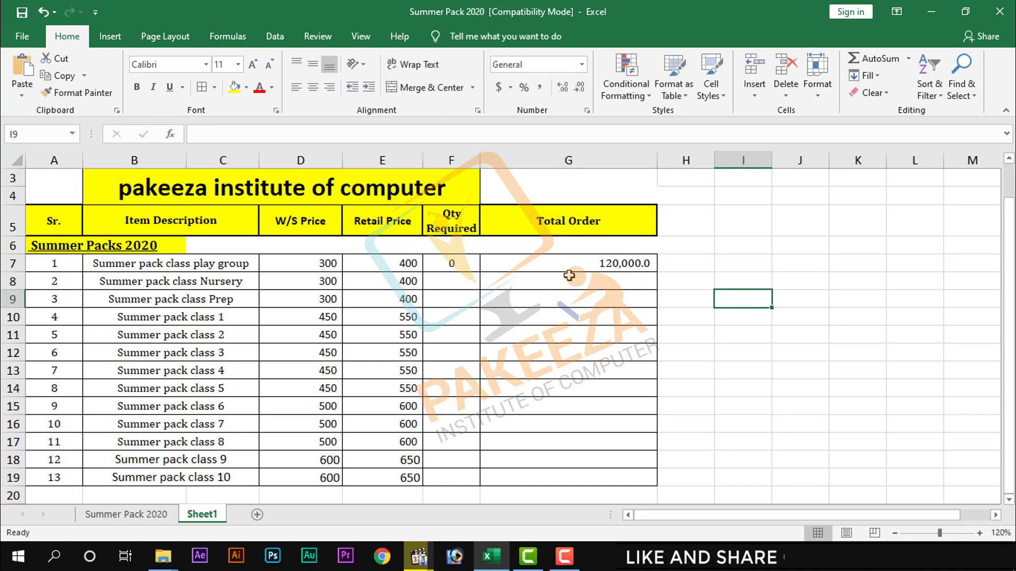
click(616, 267)
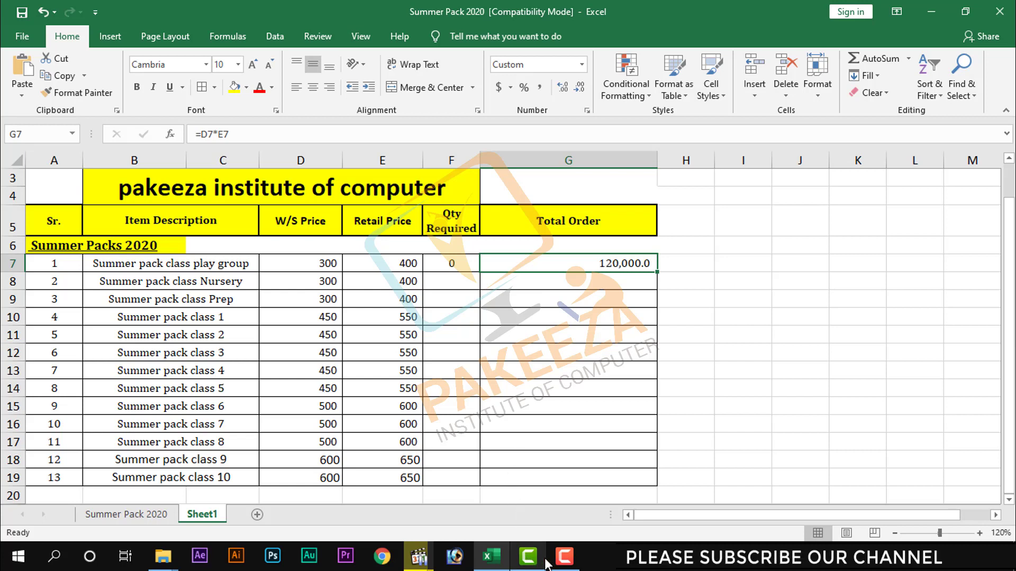
click(564, 556)
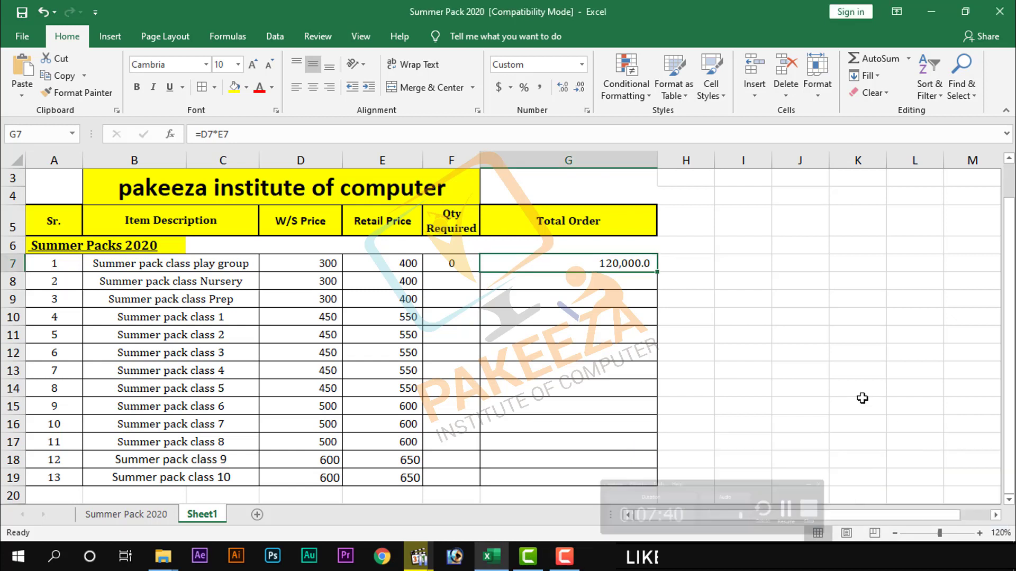
key(alt+Tab)
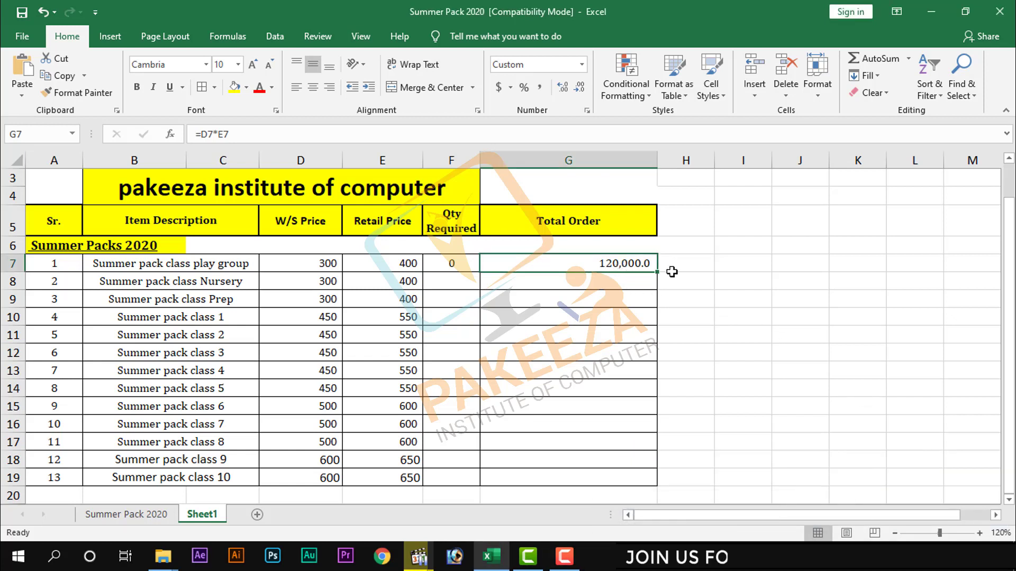
key(Delete)
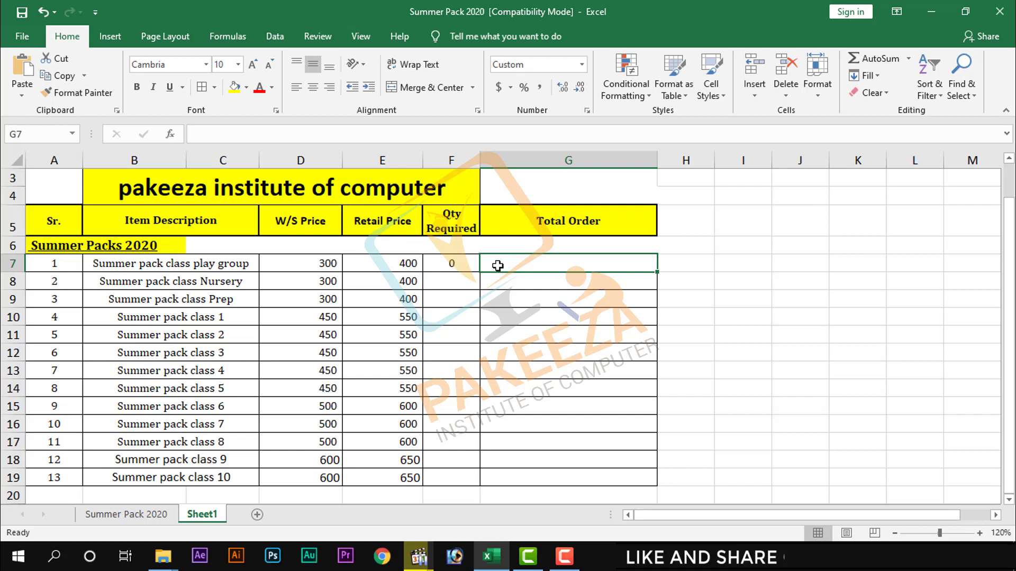
Enter =E7*F7 in G7 so the play group total is Retail Price times quantity.
text(=)
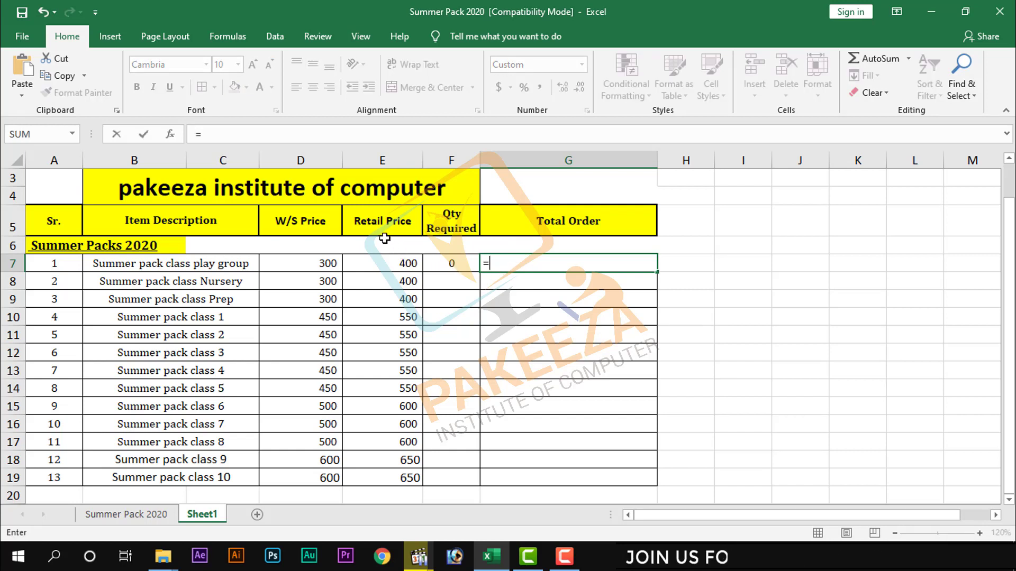
click(409, 267)
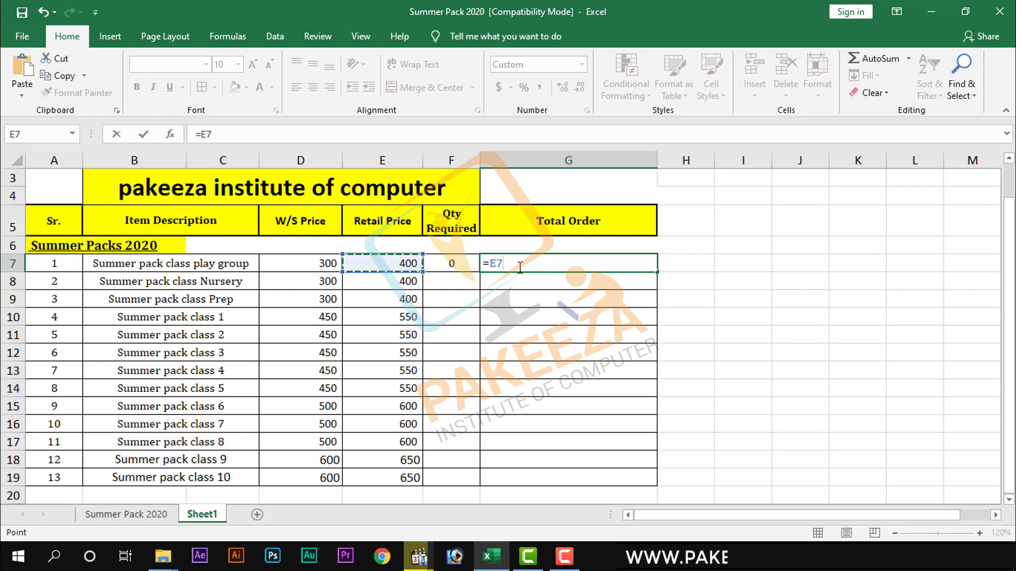
text(*)
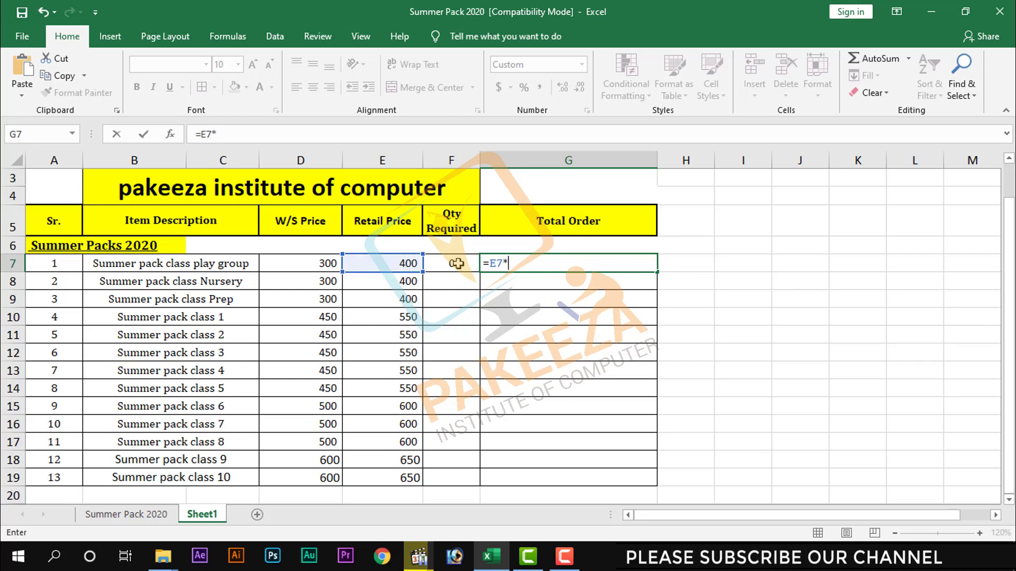
click(456, 263)
key(Return)
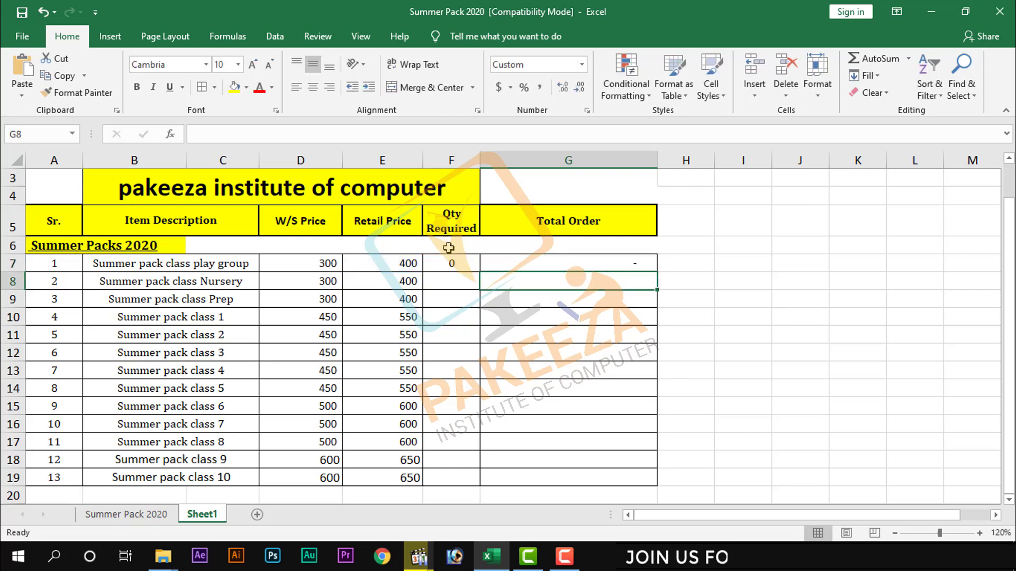
Change the play group quantity in F7 to 10.
click(456, 266)
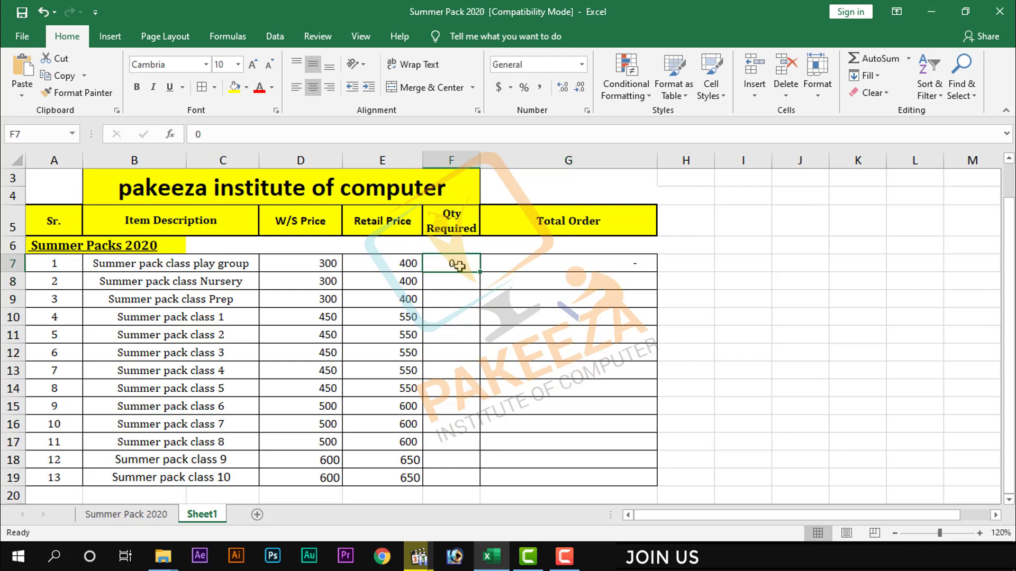
key(BackSpace)
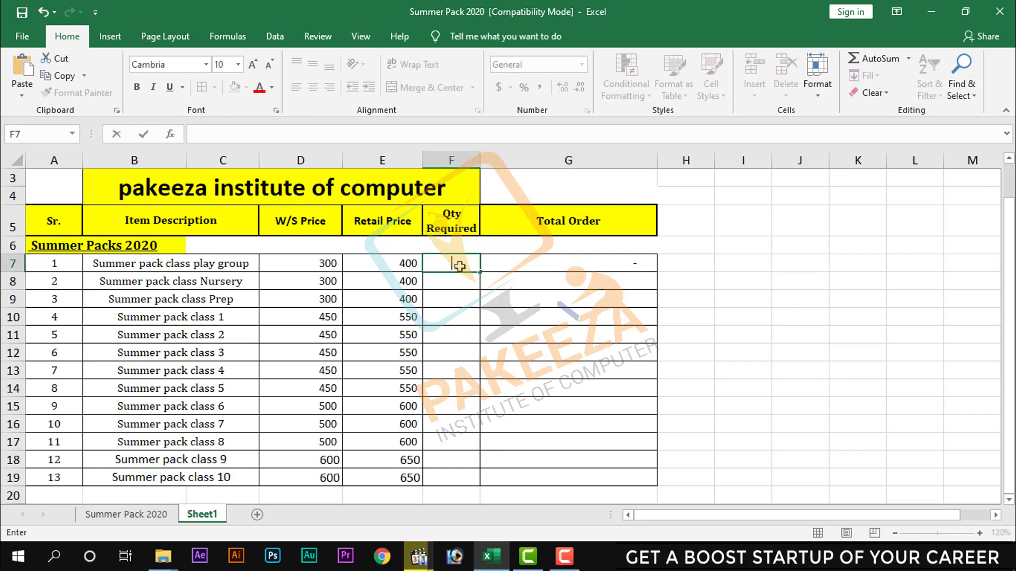
text(10)
key(Return)
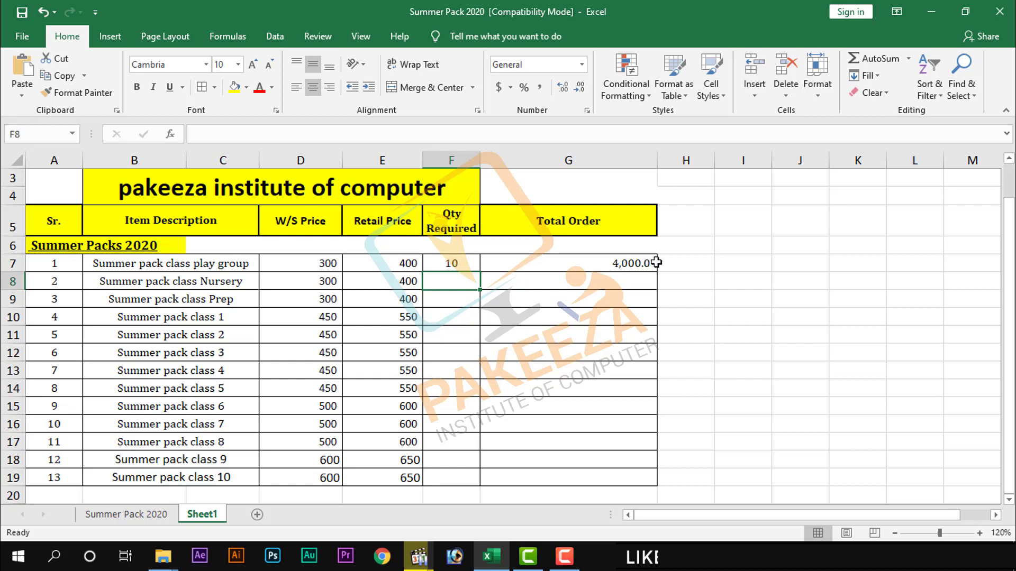
Fill the G7 Total Order formula down through G19.
click(676, 269)
click(637, 265)
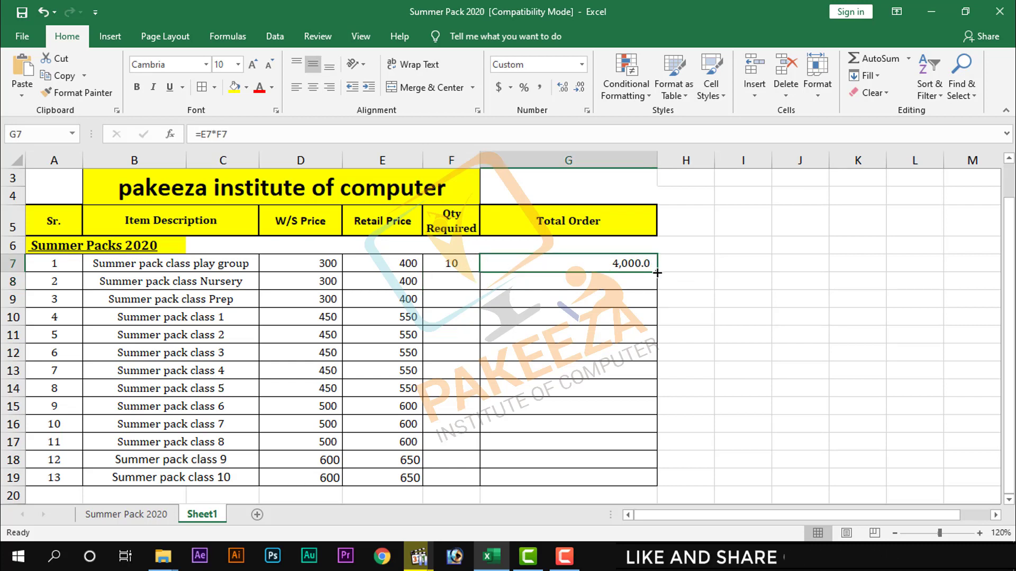
drag(656, 272, 656, 484)
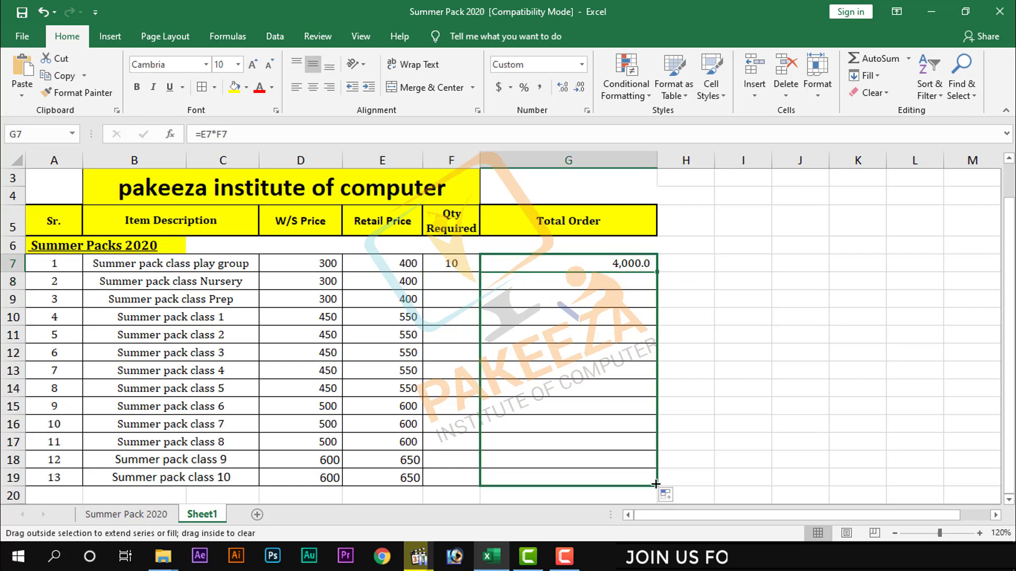
click(720, 354)
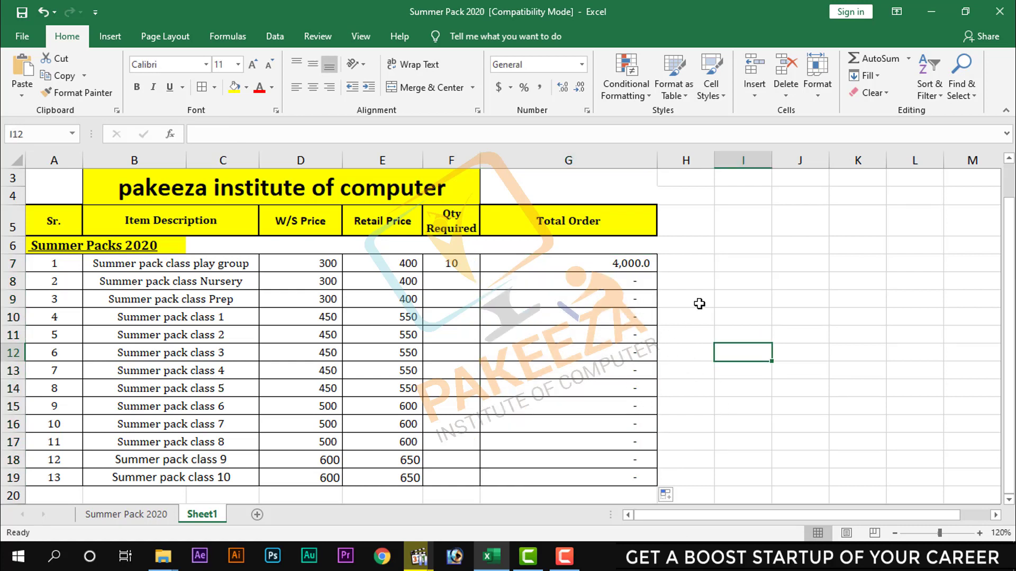
Enter quantities 12, 14, 15, 13, 14, 15 in F8:F13, Nursery through Summer pack class 4.
click(449, 286)
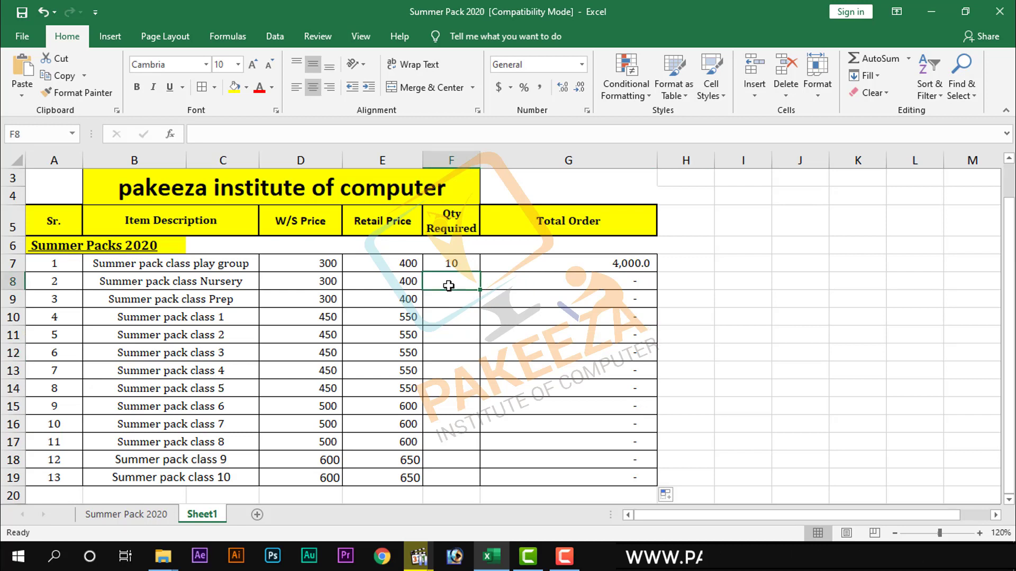
text(12)
key(Return)
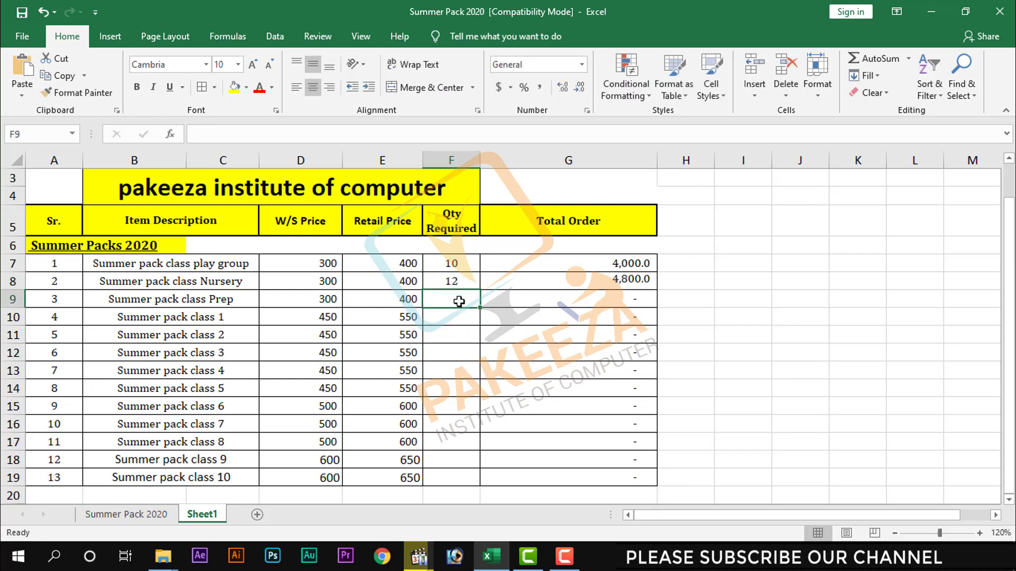
text(14)
key(Return)
text(15)
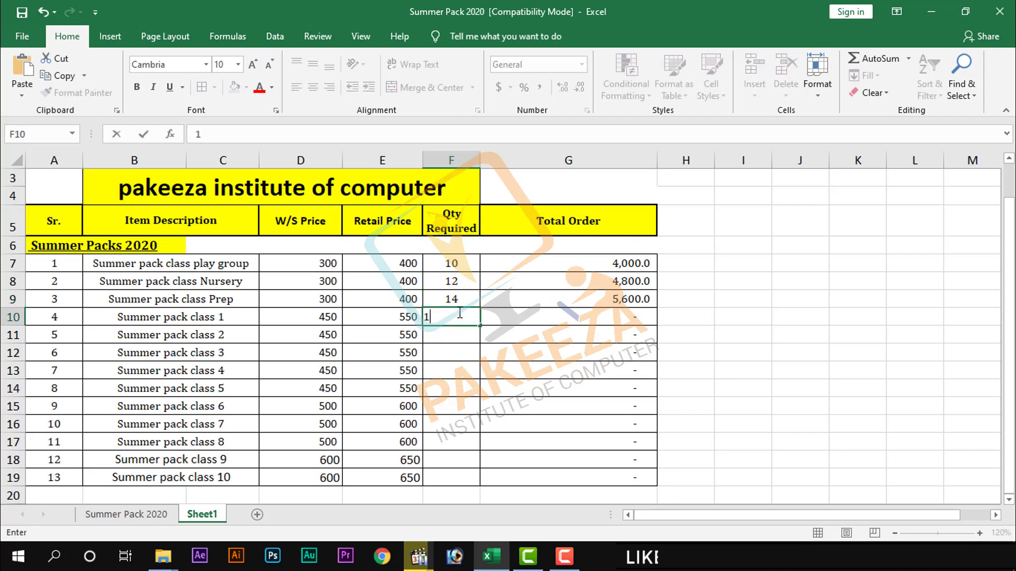
key(Return)
text(13)
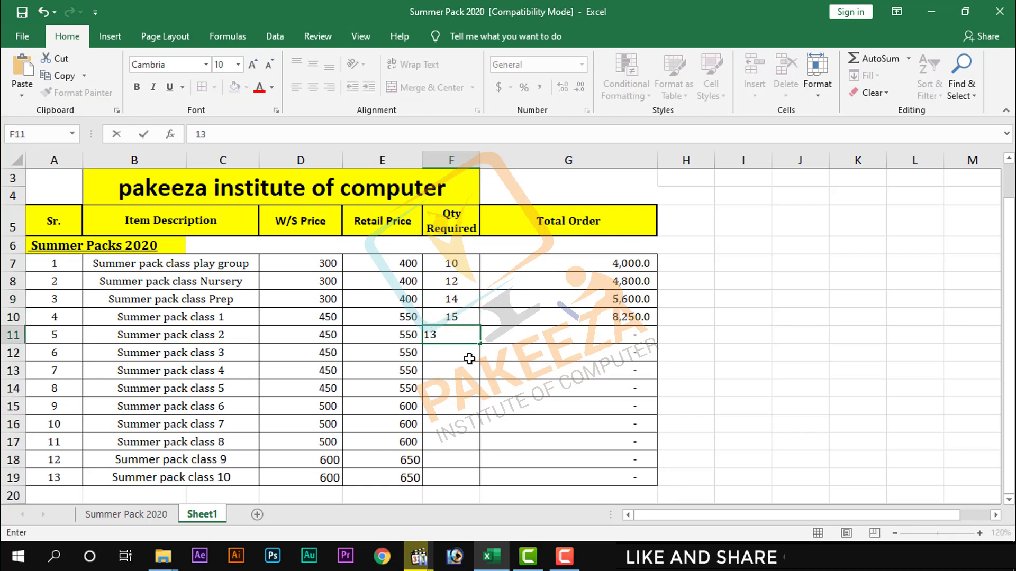
key(Return)
text(14)
key(Return)
text(15)
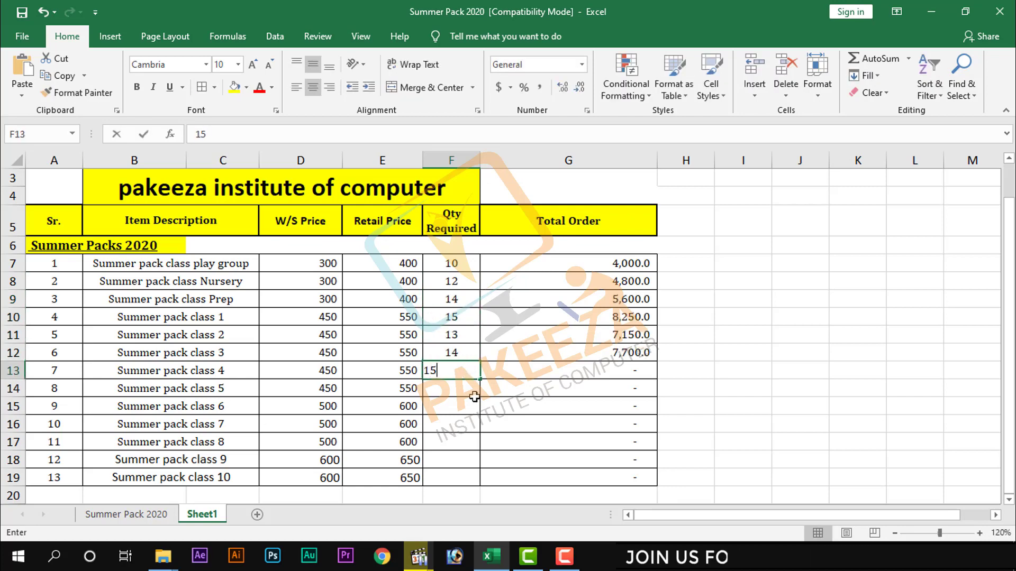
key(Return)
Enter quantities 14, 14, 18, 10, 20, 21 in F14:F19.
text(14)
key(Return)
text(14)
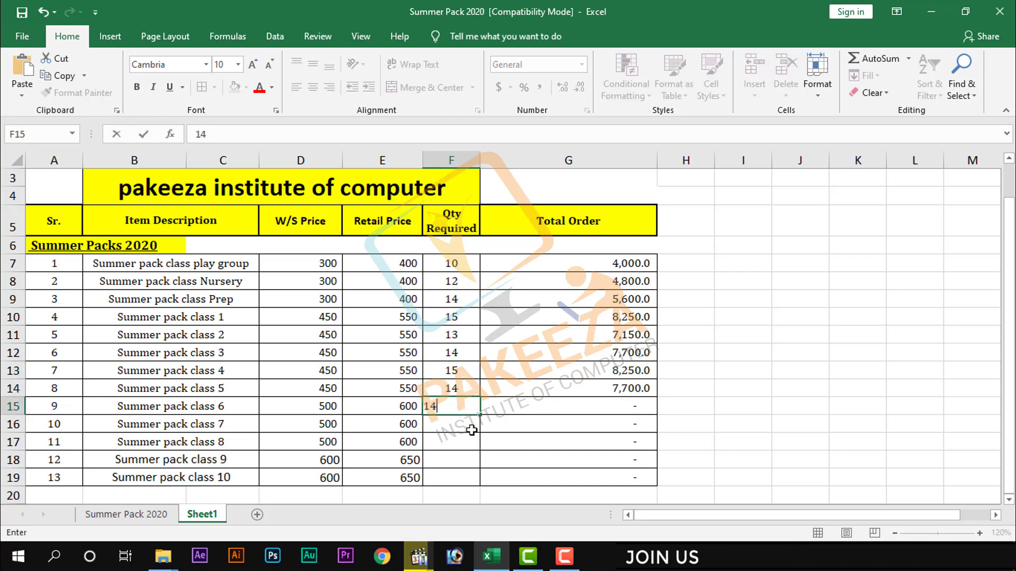
key(Return)
text(18)
key(Return)
text(10)
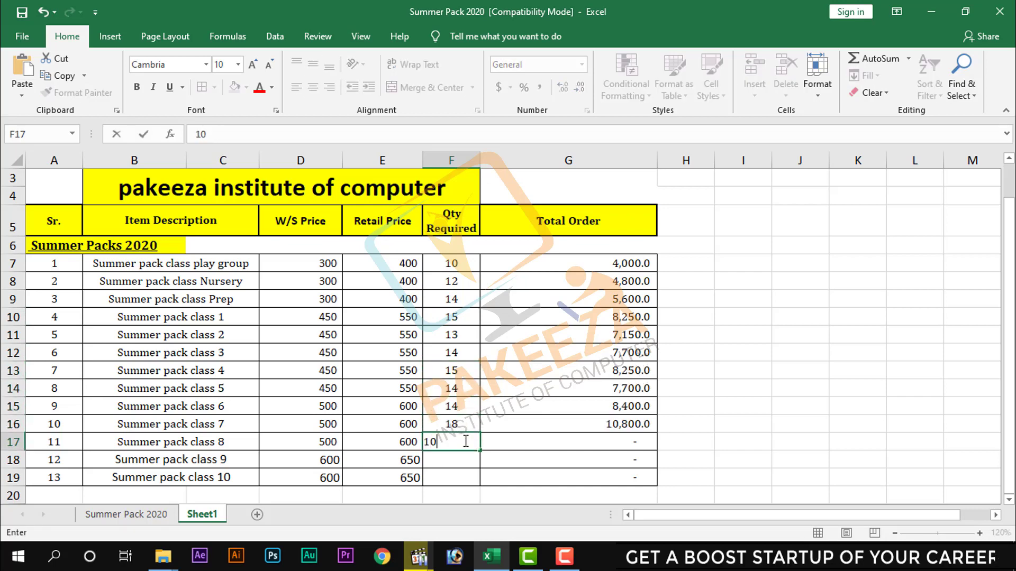
key(Return)
text(20)
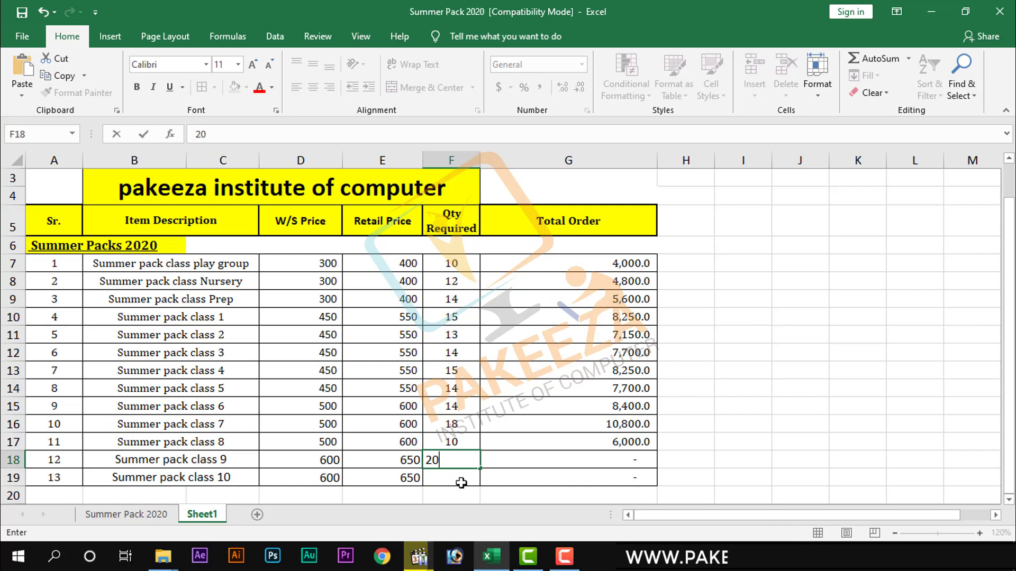
key(Return)
text(21)
click(793, 405)
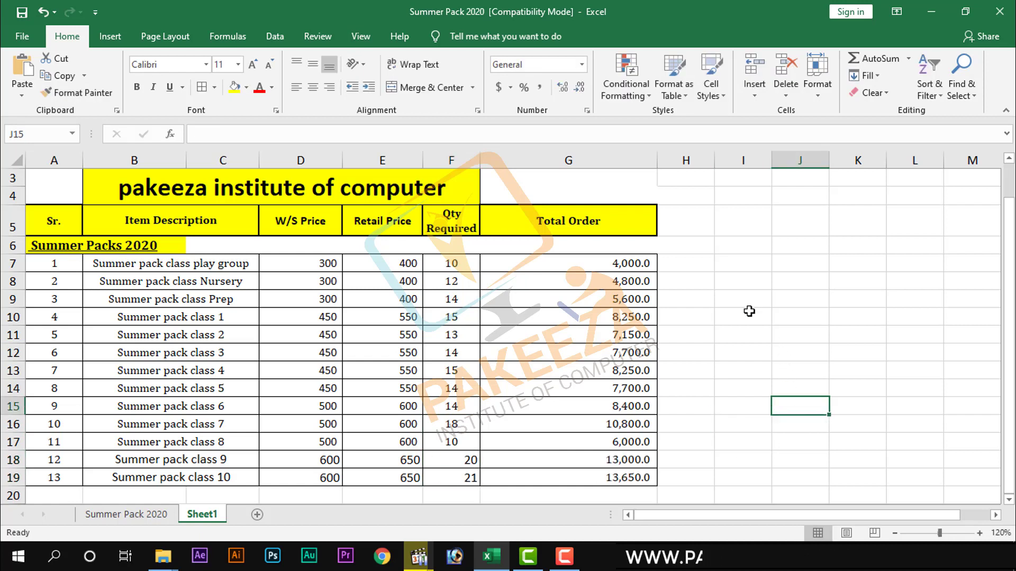
Center the quantities in F18:F19.
drag(471, 459, 470, 481)
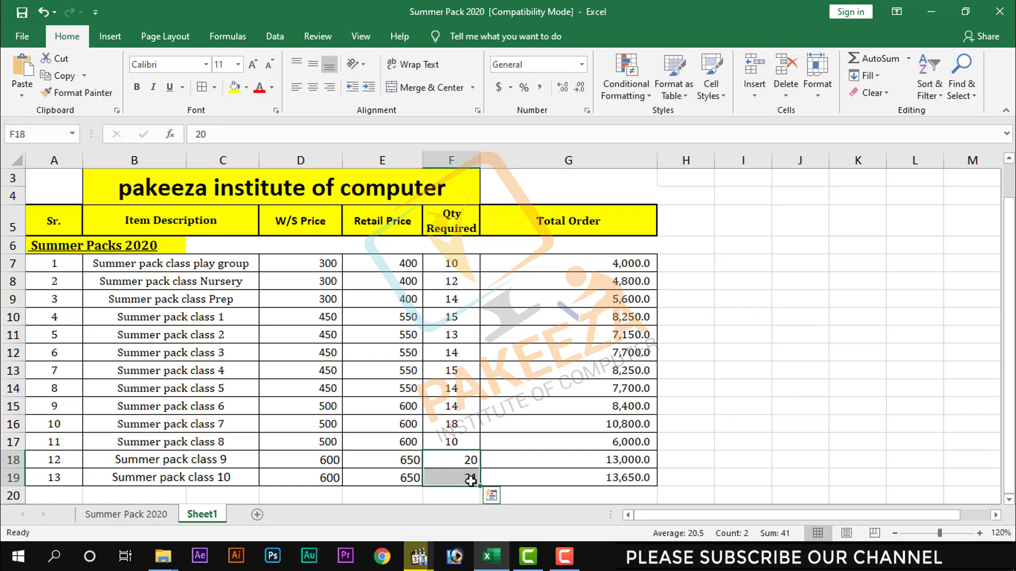
click(313, 87)
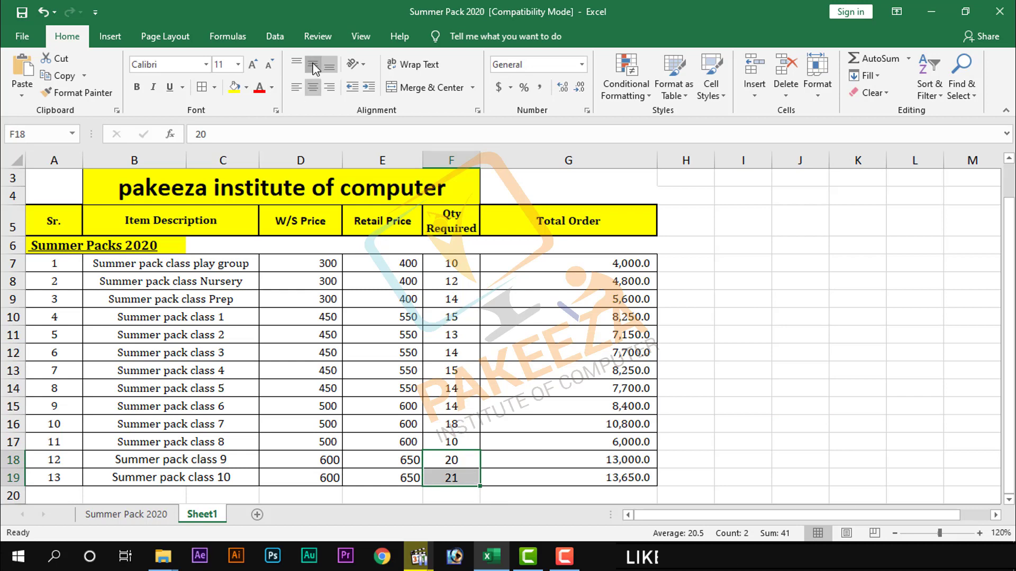
click(784, 262)
Apply a thick-line Thick Outside Border around F20:G20 below the table.
click(777, 292)
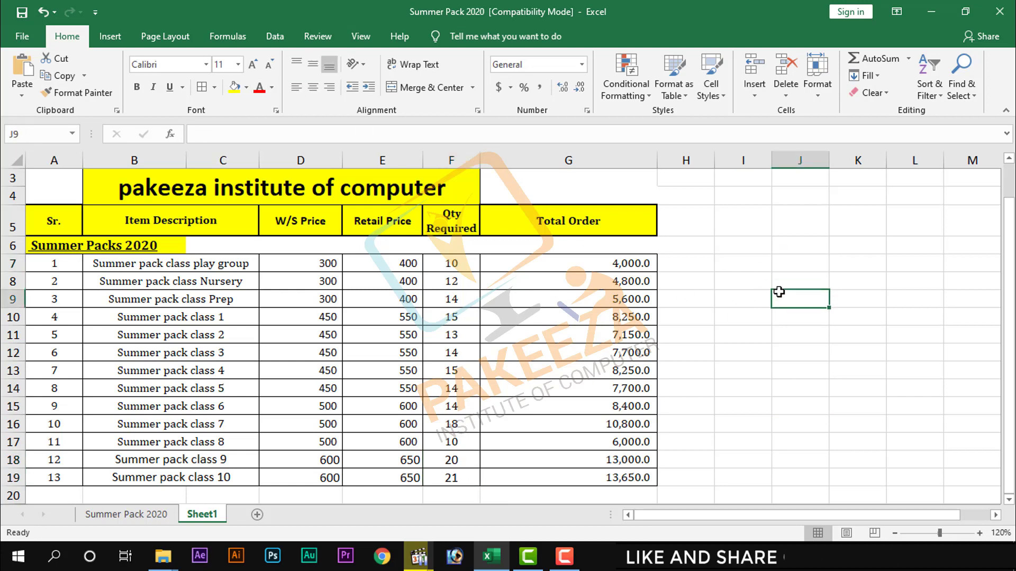
scroll(779, 294, down, 2)
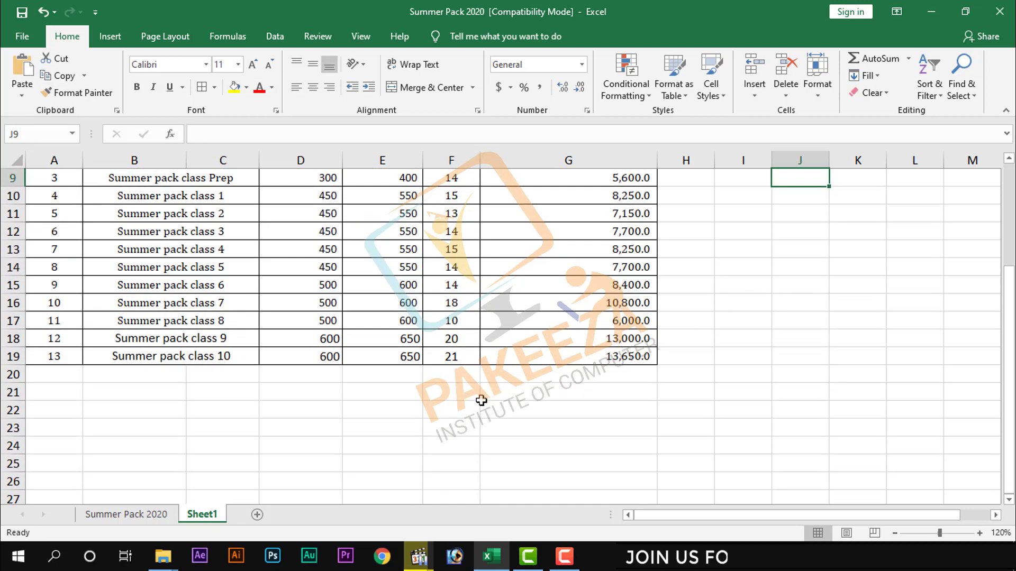
scroll(483, 400, up, 1)
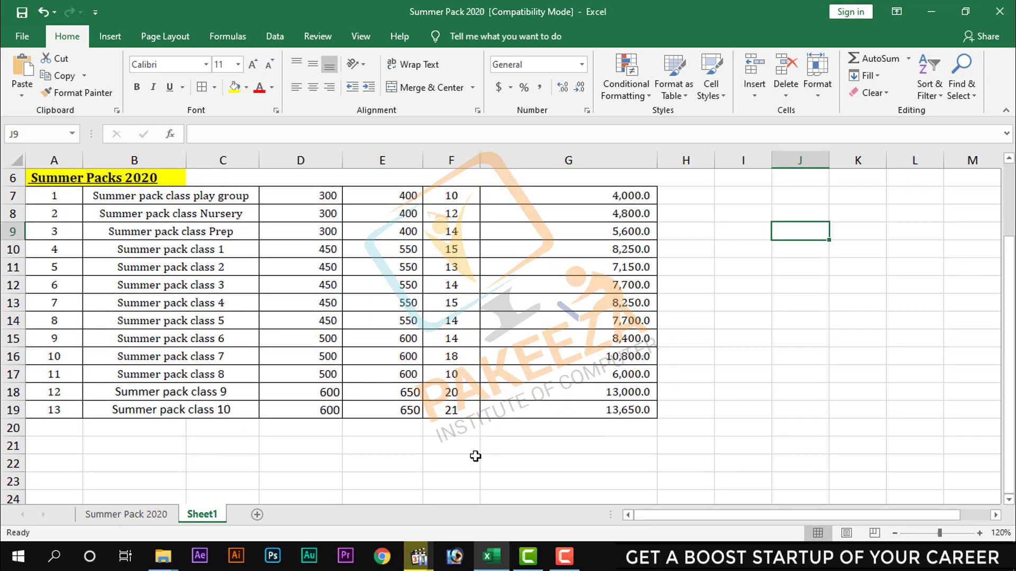
drag(449, 434, 587, 427)
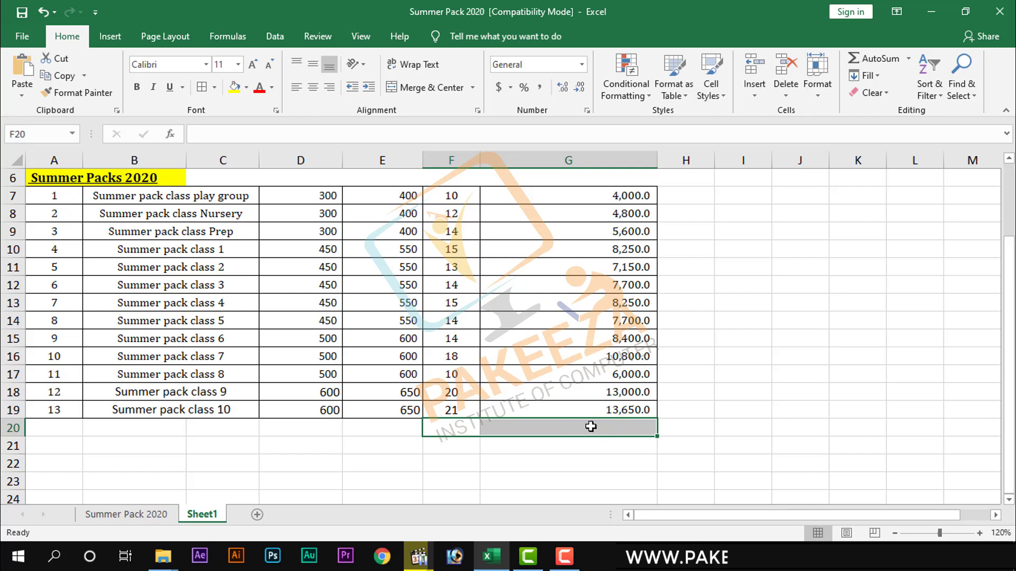
click(212, 88)
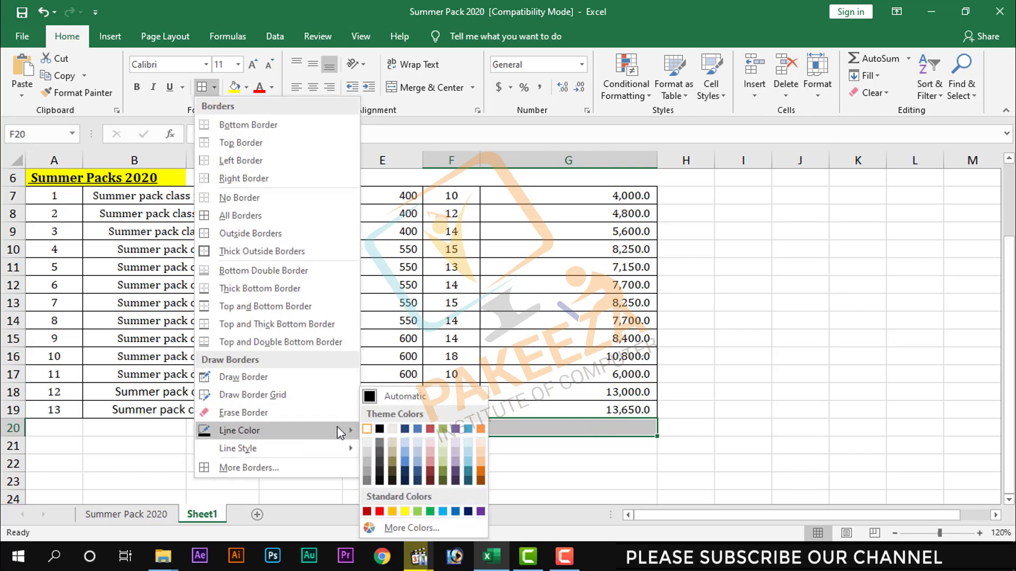
mouse_move(239, 448)
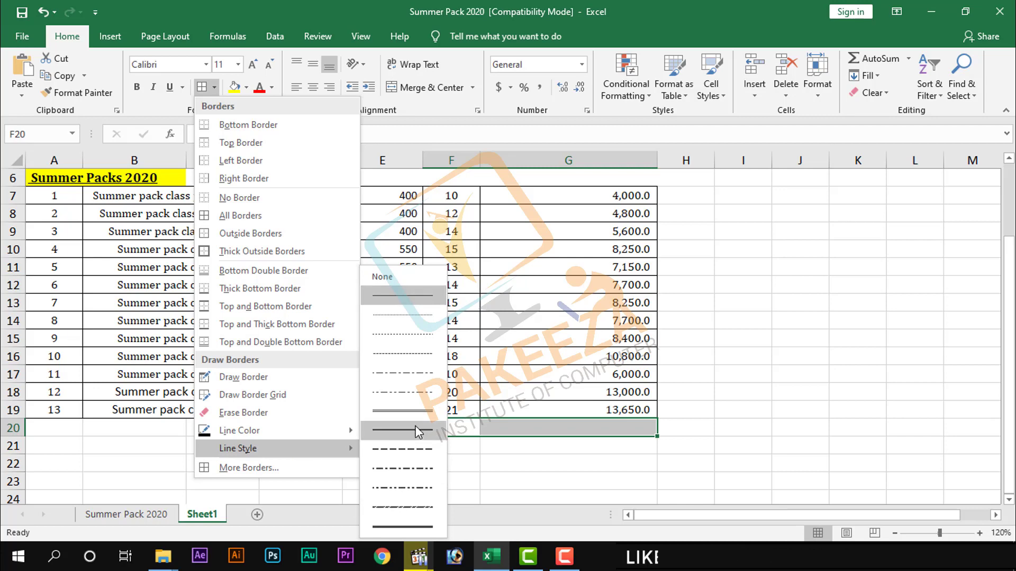
click(418, 433)
click(214, 87)
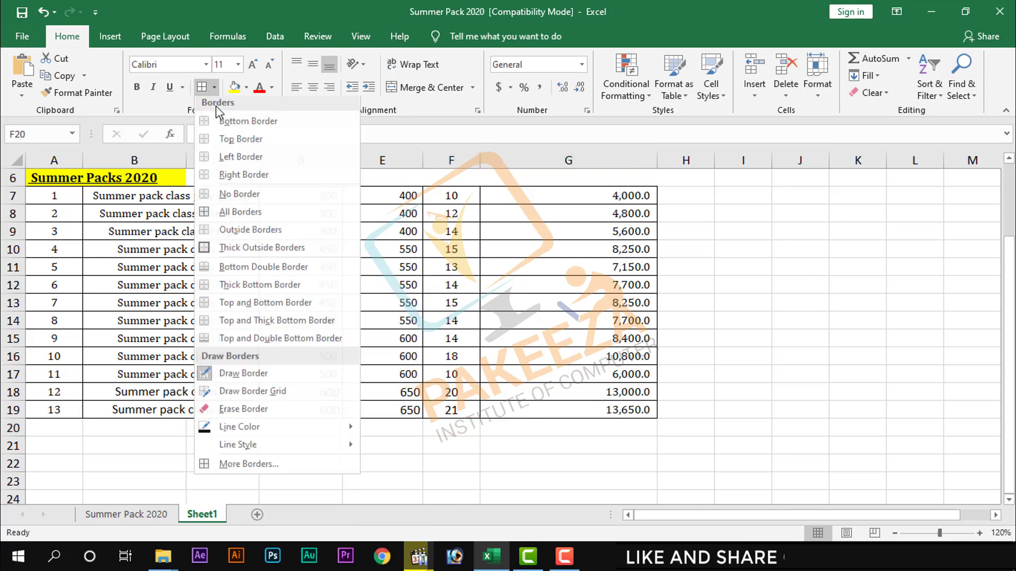
click(276, 248)
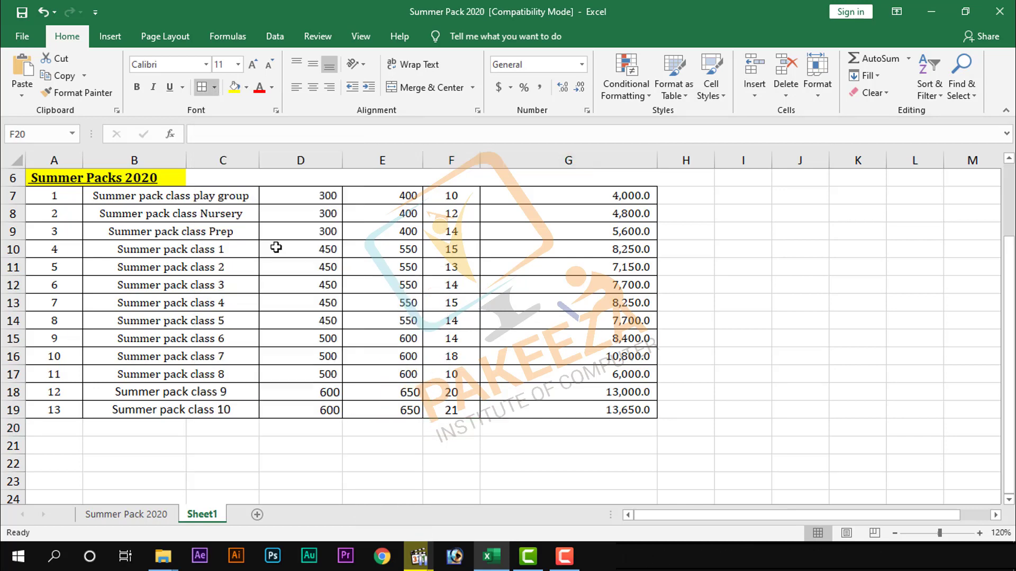
click(738, 391)
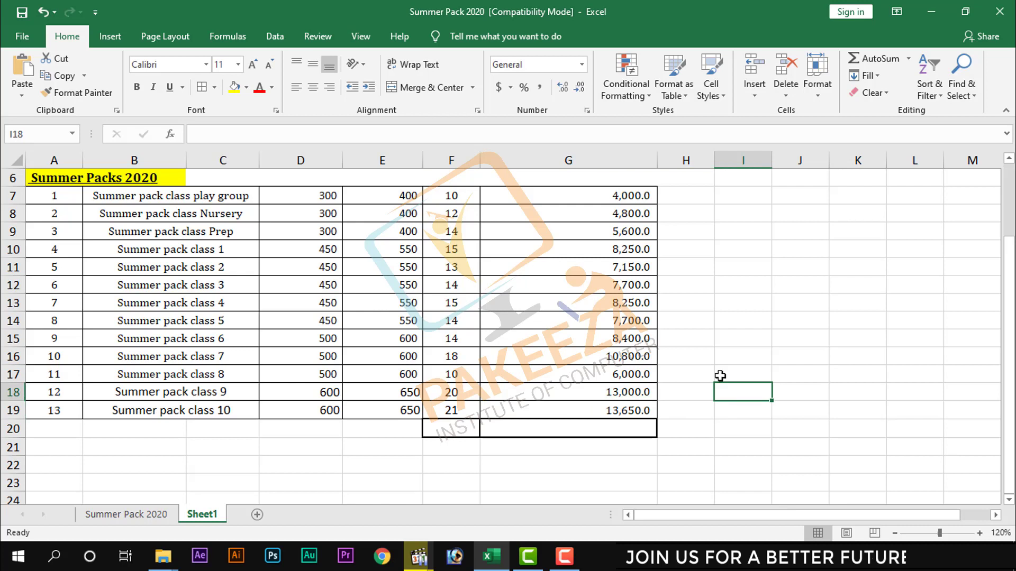
click(446, 429)
Label F20 'Total' and start a =sum formula in G20.
text(To)
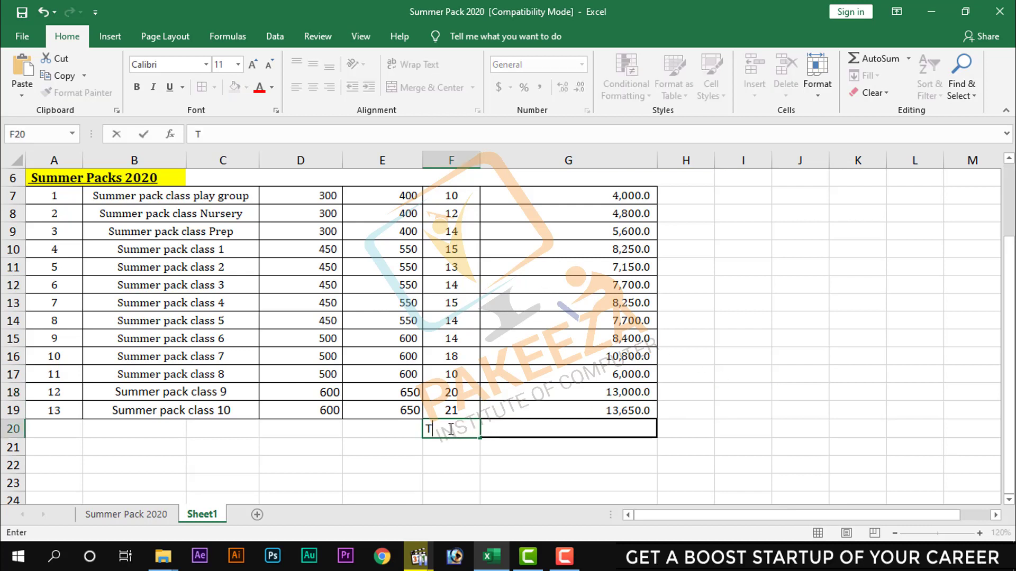
text(tal)
click(800, 410)
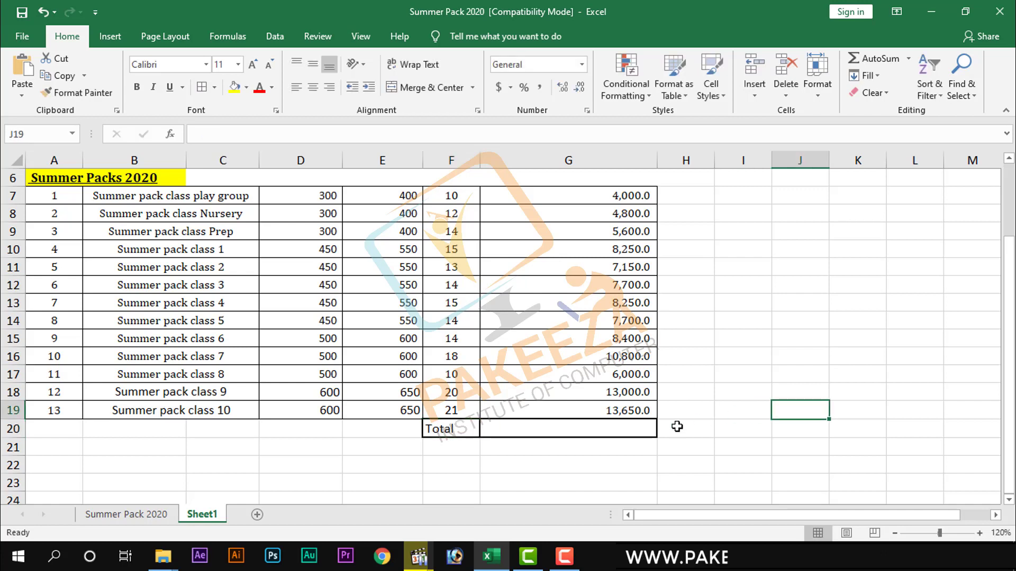
click(605, 430)
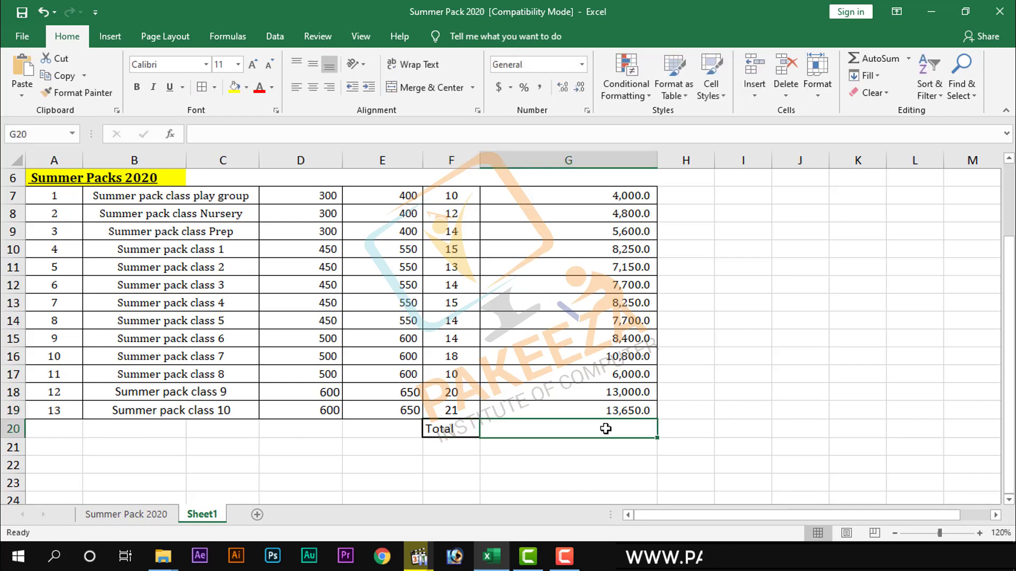
text(=su)
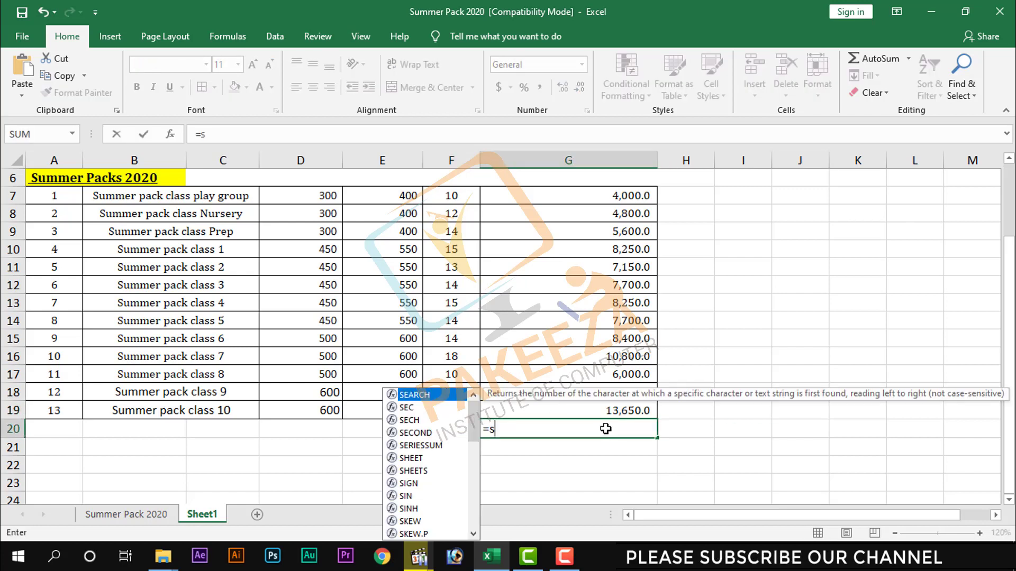
text(m)
scroll(635, 344, up, 1)
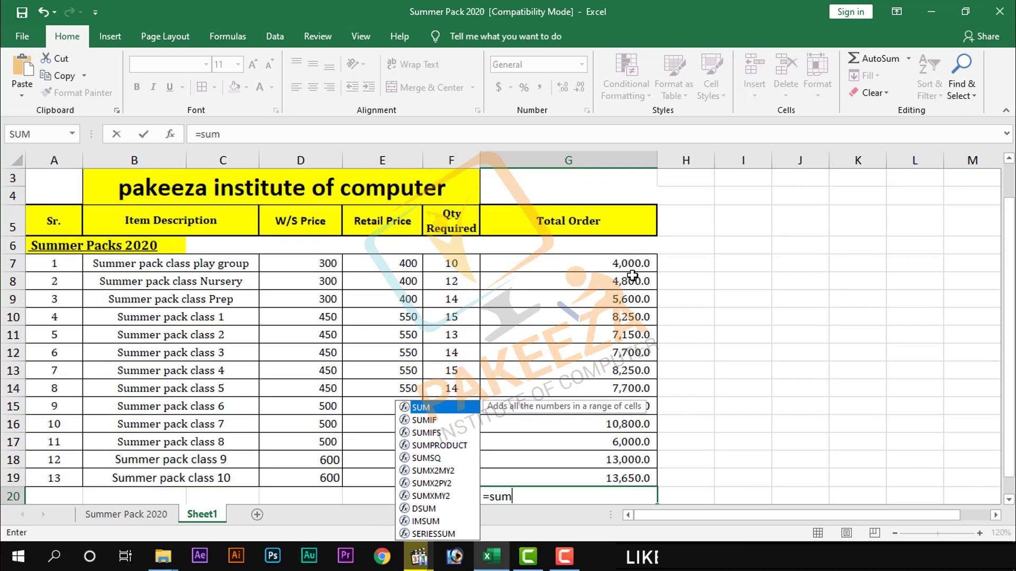
click(632, 264)
drag(657, 272, 648, 479)
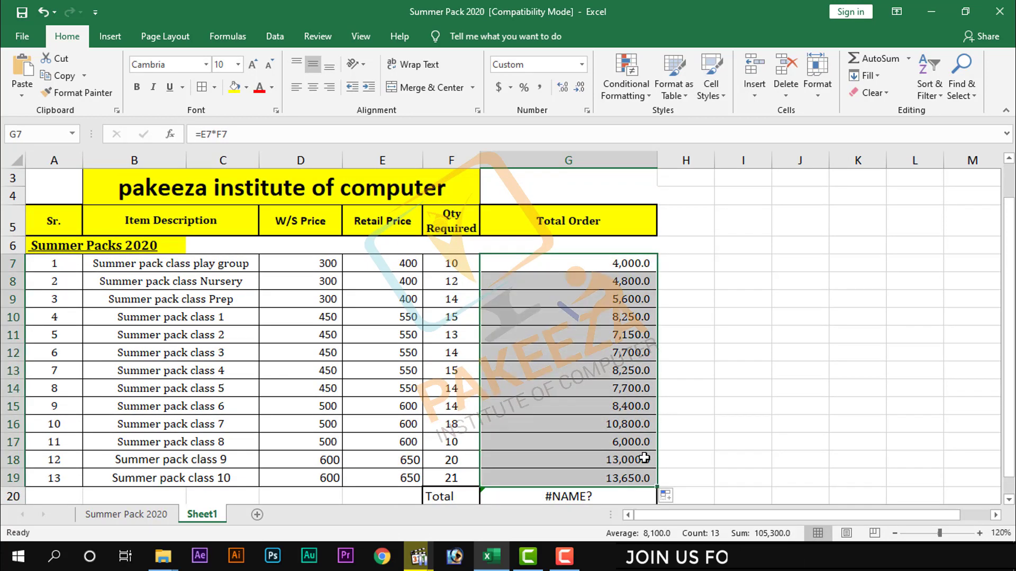
scroll(644, 435, down, 2)
click(598, 376)
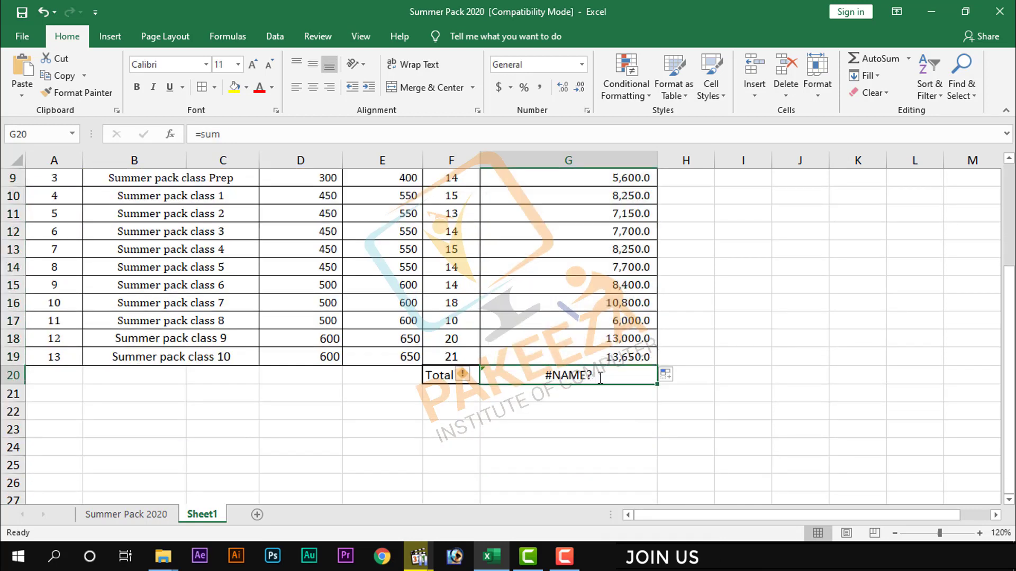
Complete G20 as =sum(G7:G19), giving a grand total of 105,300.0.
double_click(599, 377)
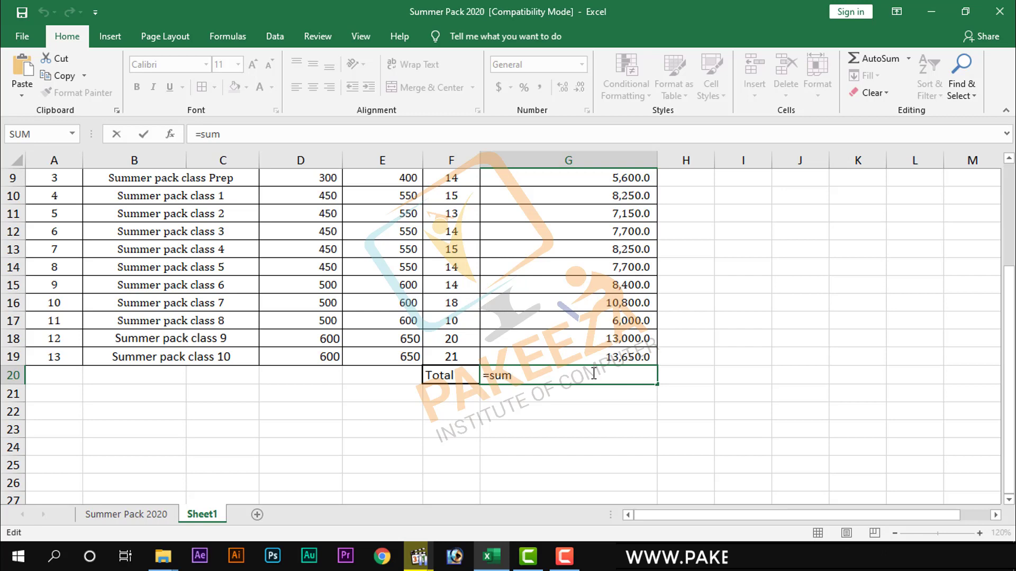
text(()
scroll(593, 365, up, 1)
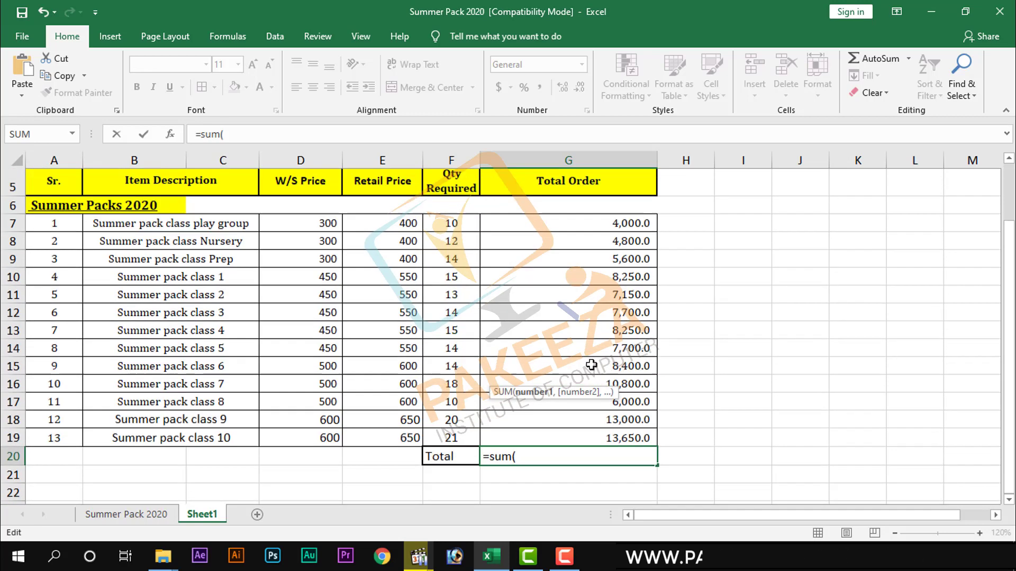
scroll(594, 363, up, 1)
click(632, 266)
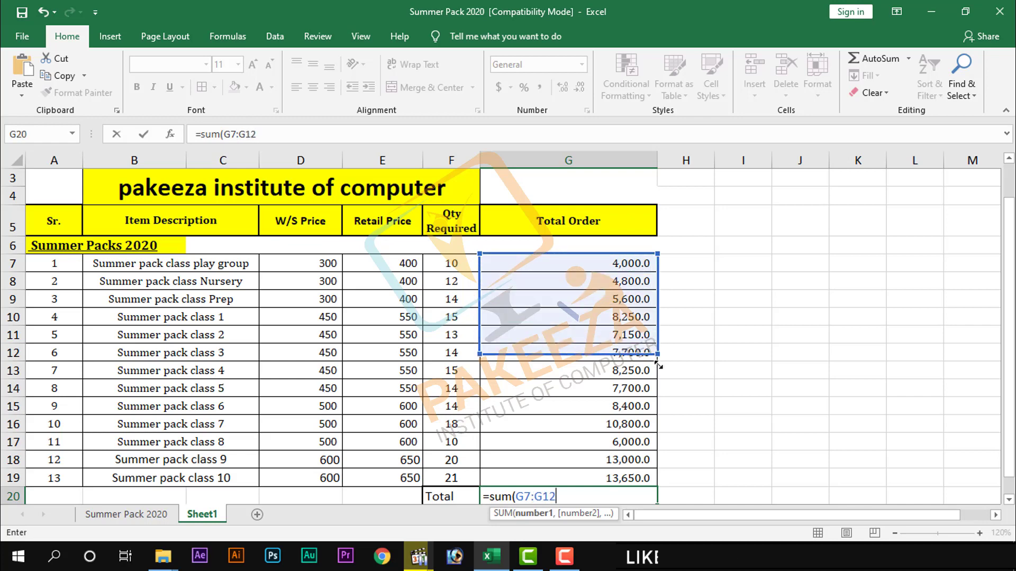
drag(656, 272, 657, 482)
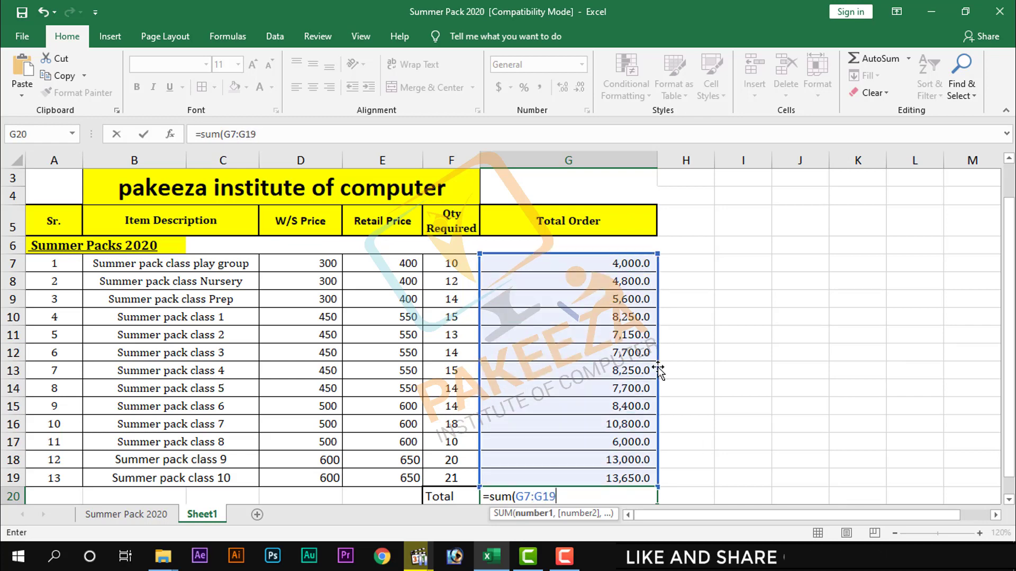
scroll(655, 473, down, 2)
text())
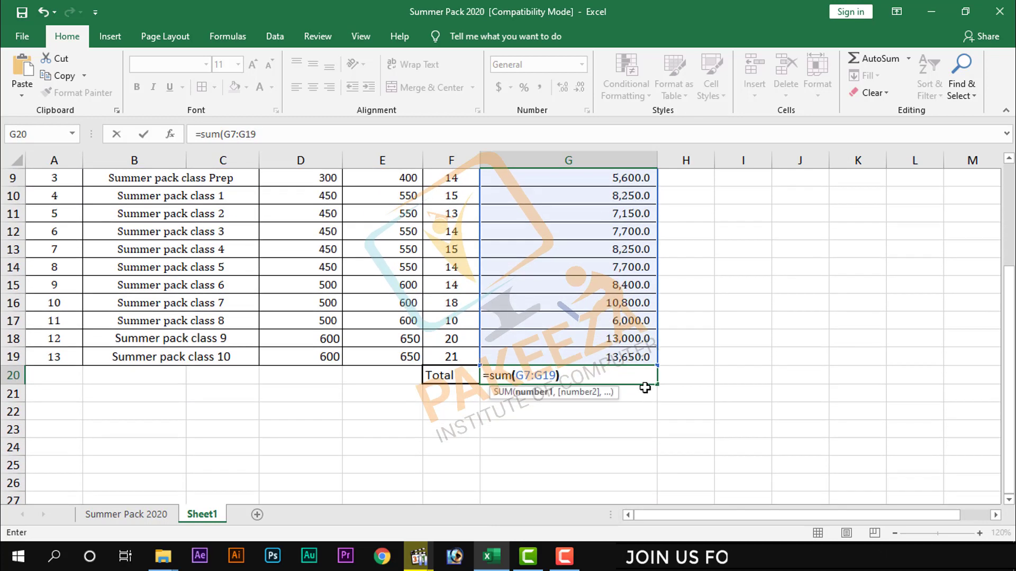
key(Return)
click(744, 359)
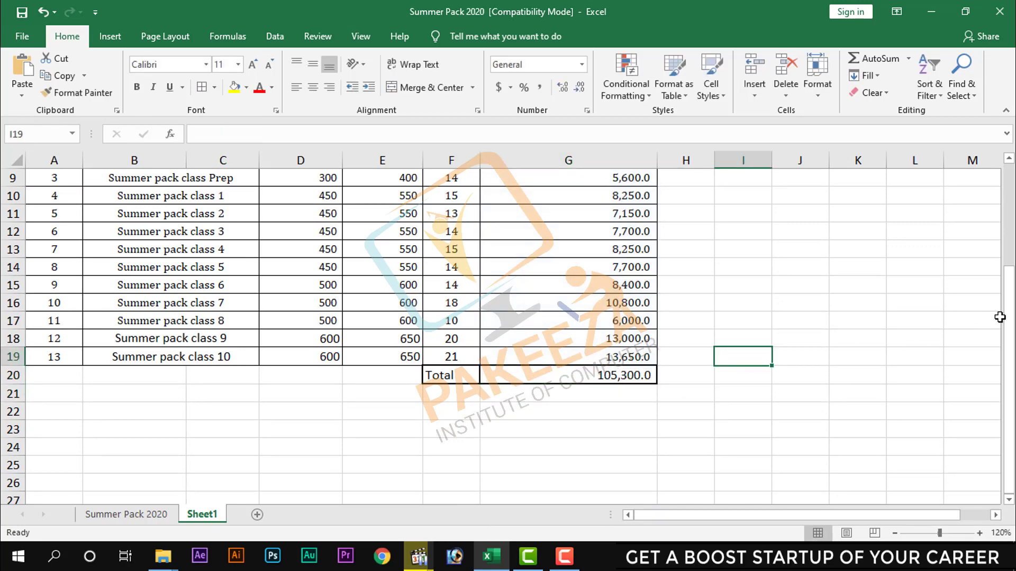
Change the Nursery quantity in F8 to 15, making its order 6,000.0.
drag(1009, 324, 1008, 270)
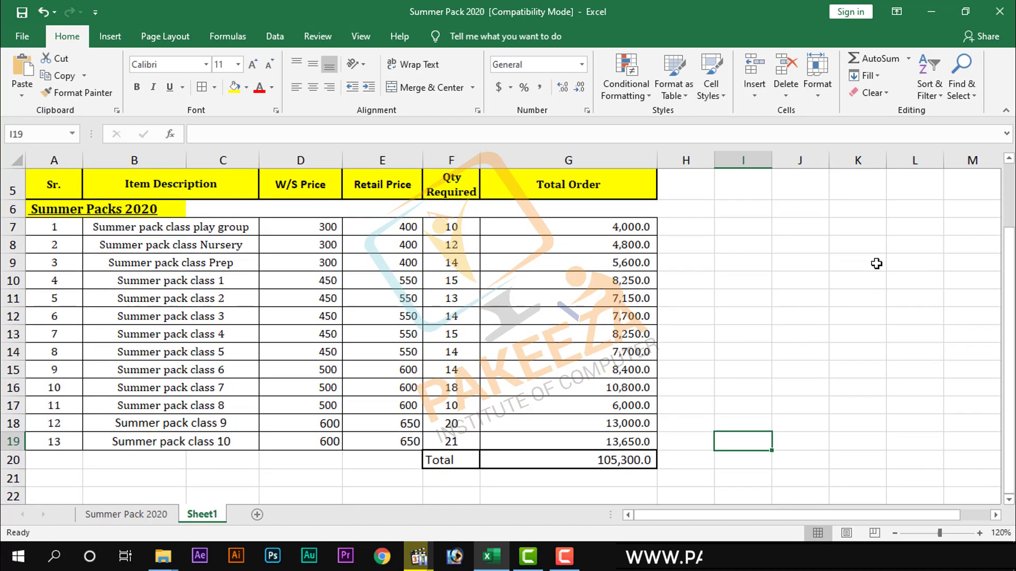
click(733, 277)
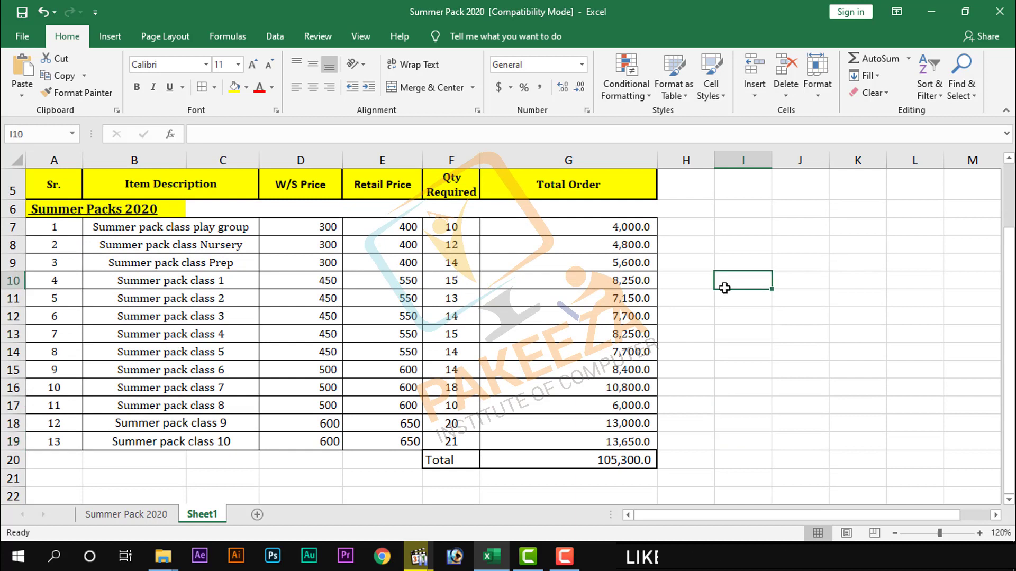
click(457, 249)
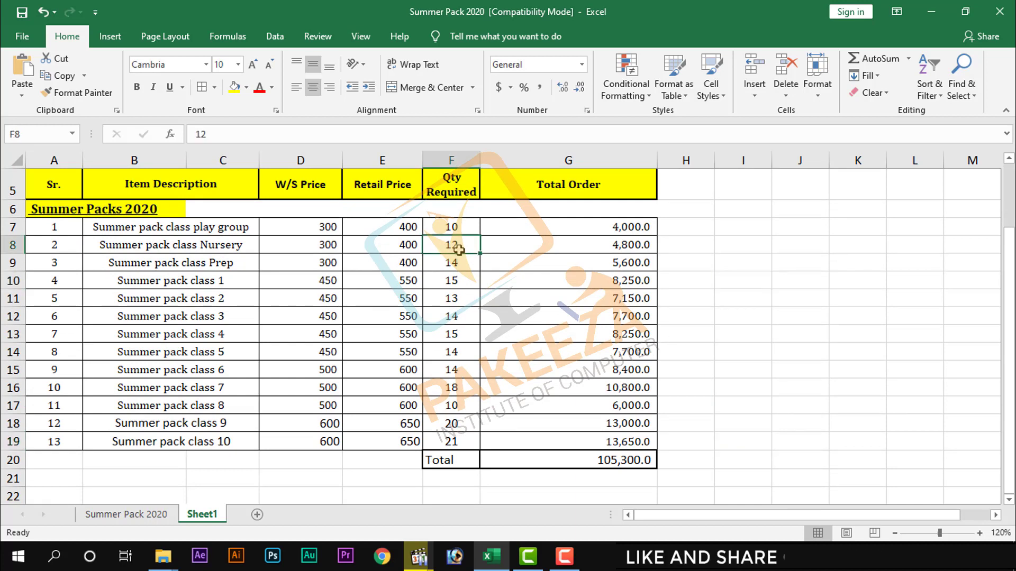
text(15)
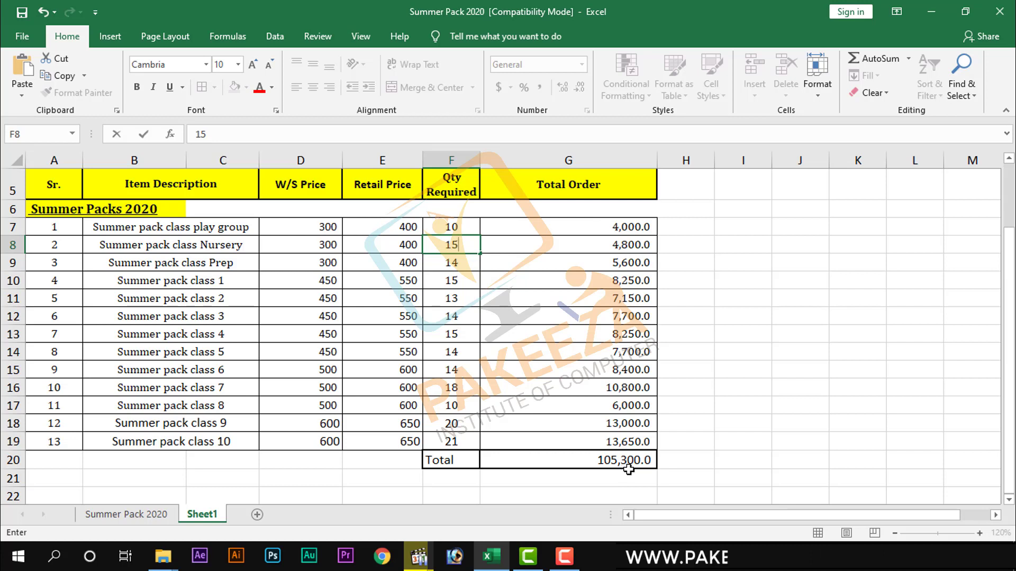
key(Return)
click(735, 392)
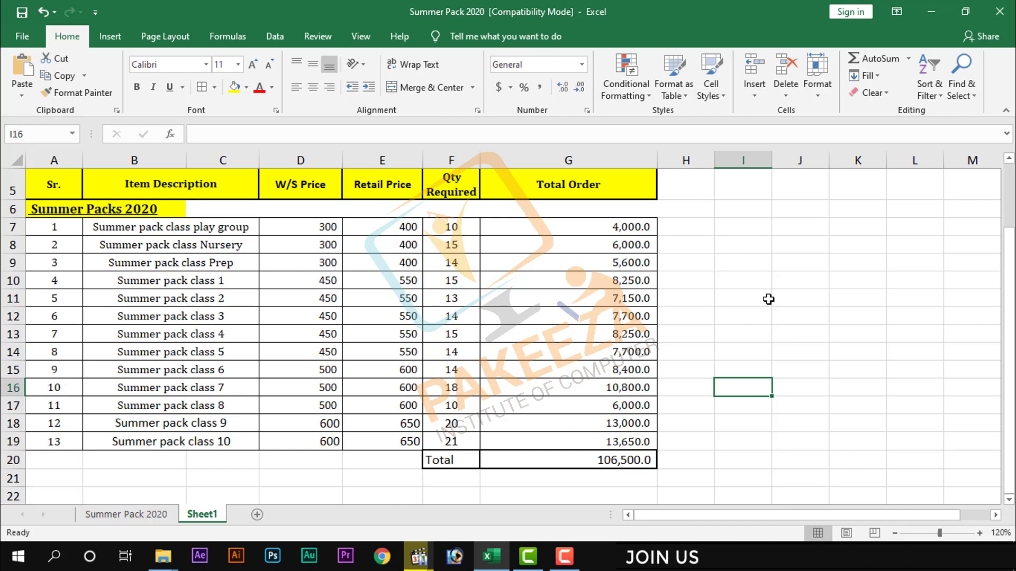
Select the Qty Required values, then begin selecting the table from row 6.
mouse_move(1007, 272)
mouse_down()
mouse_move(1008, 252)
mouse_move(1010, 275)
mouse_up()
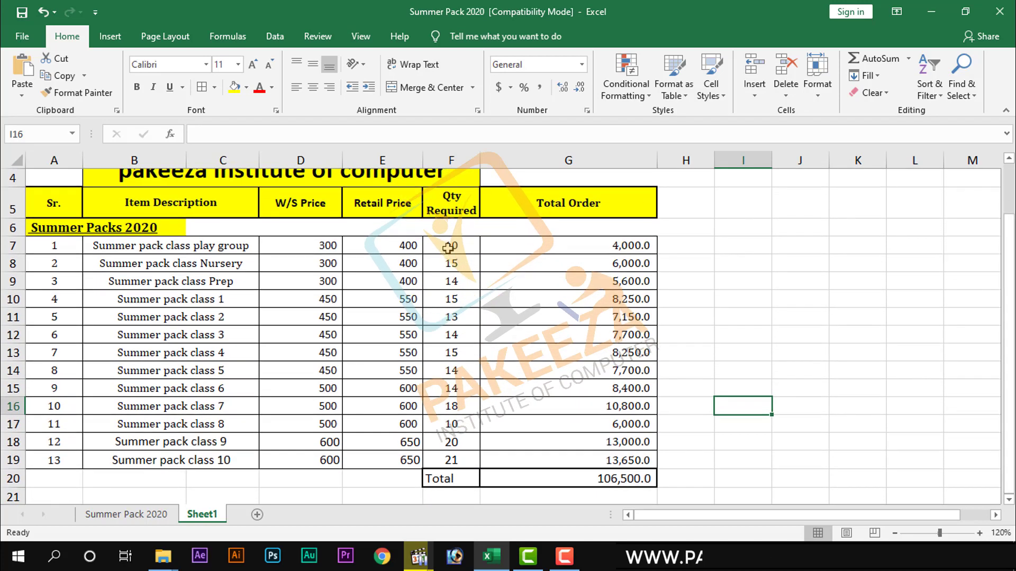
drag(452, 246, 455, 461)
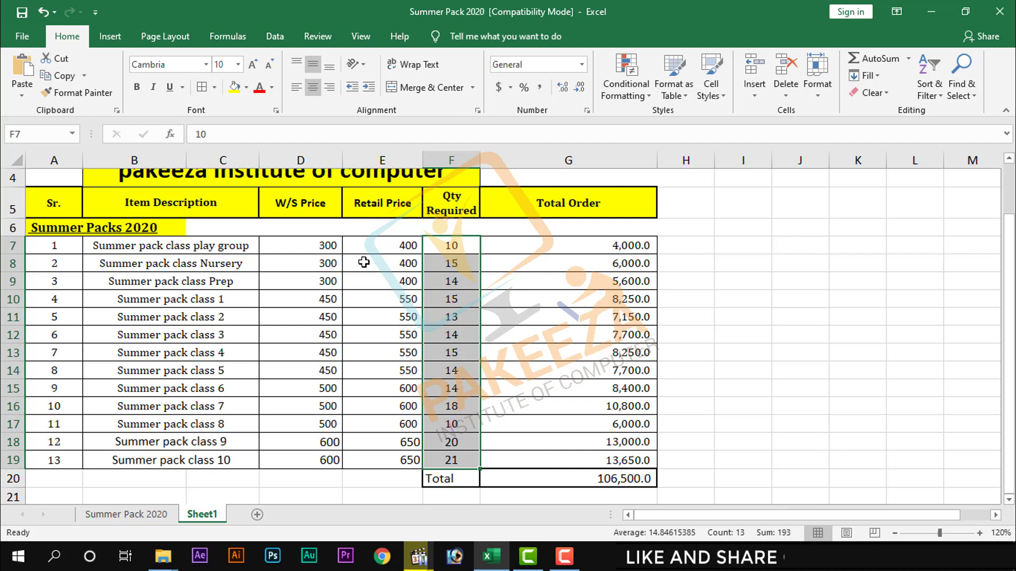
click(719, 250)
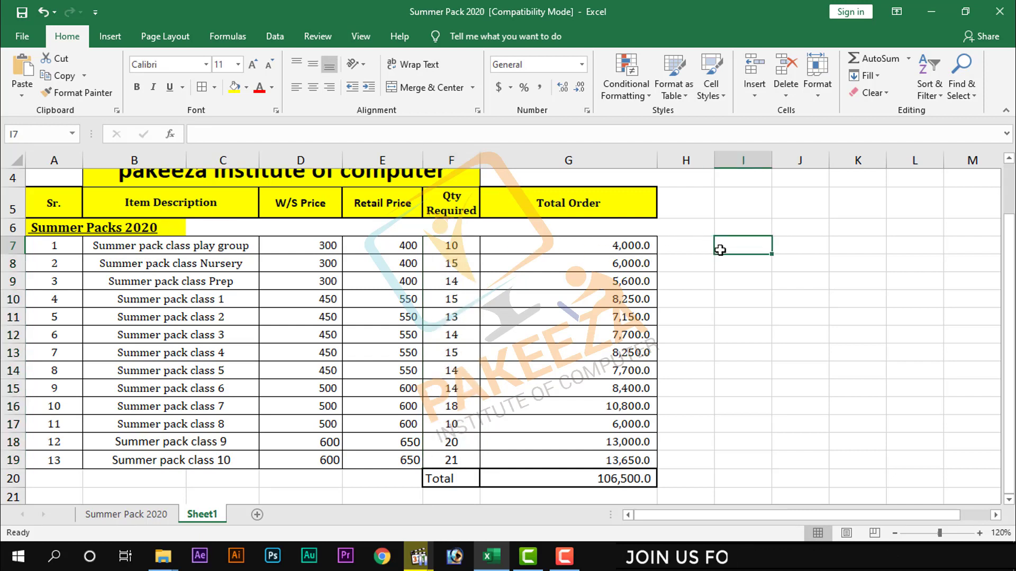
drag(1006, 259, 1007, 250)
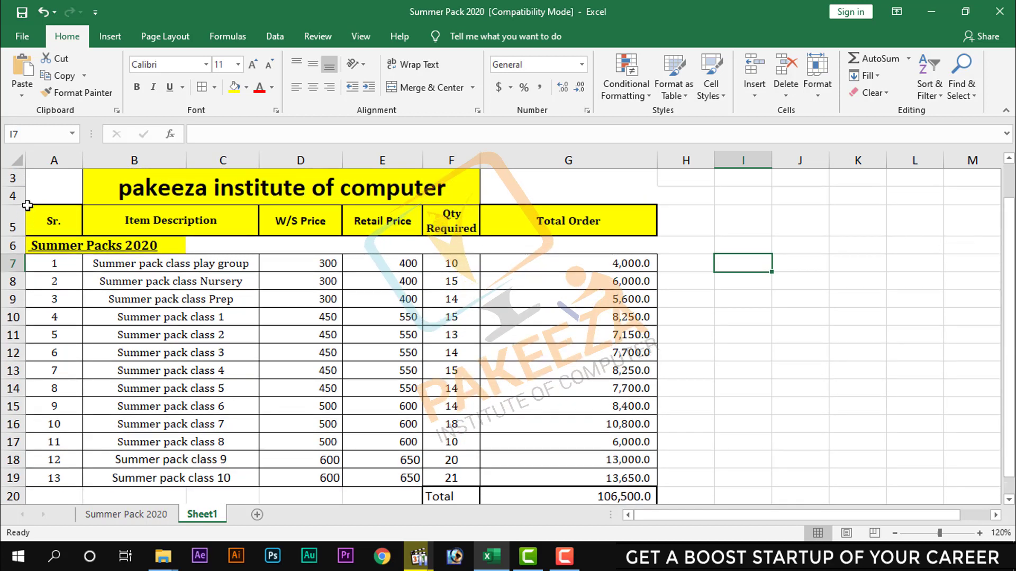
mouse_move(33, 246)
mouse_down()
mouse_move(424, 406)
mouse_move(497, 478)
mouse_up()
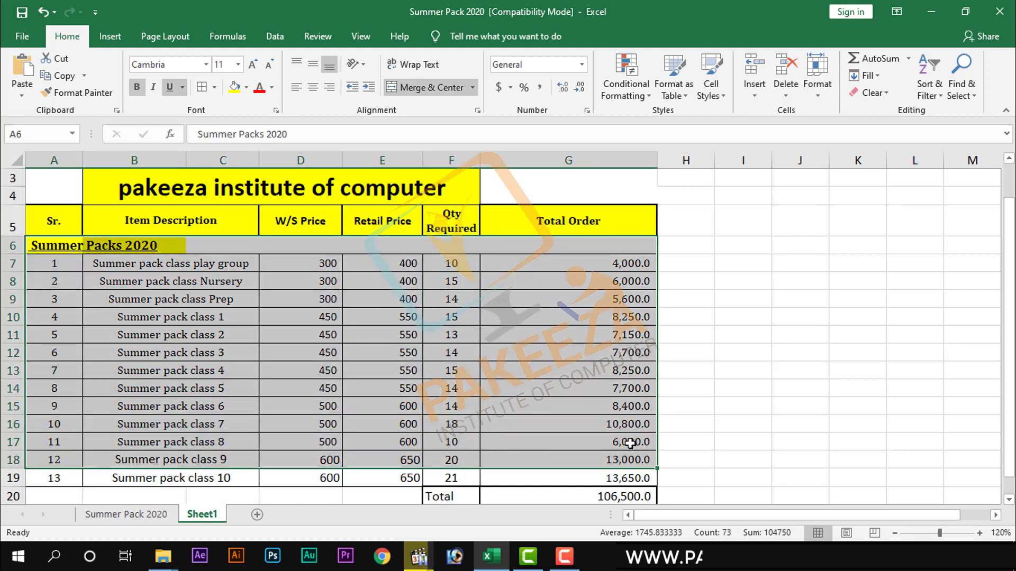
click(743, 441)
mouse_move(646, 263)
mouse_down()
mouse_move(85, 356)
mouse_move(50, 438)
mouse_move(51, 496)
mouse_up()
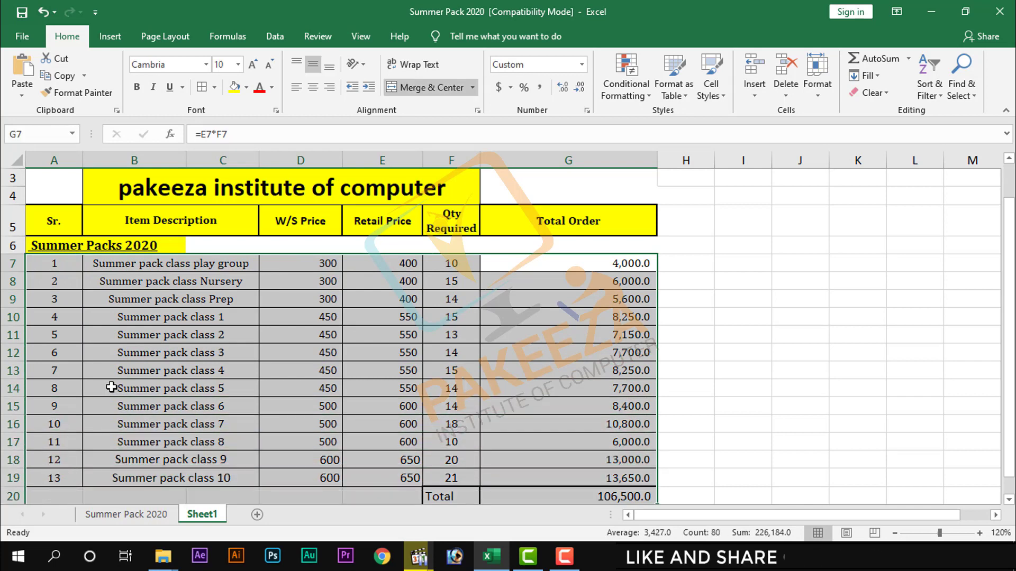
right_click(112, 469)
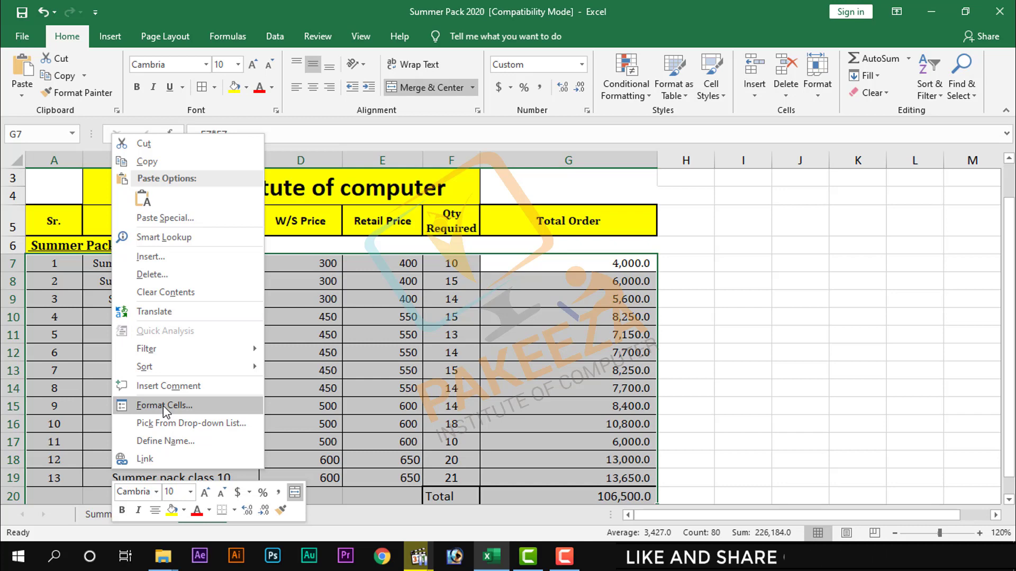
click(163, 405)
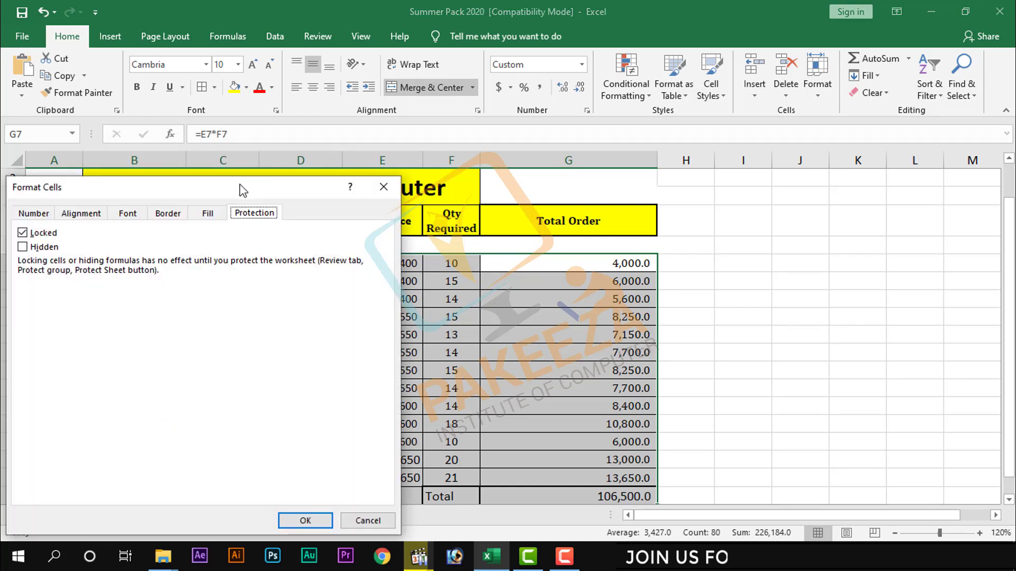
drag(239, 187, 535, 153)
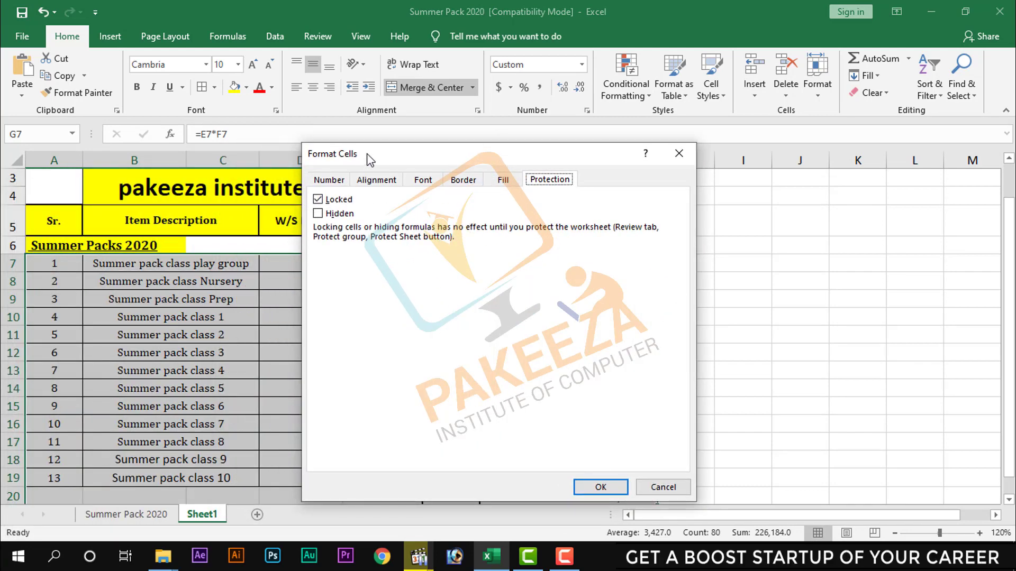
drag(372, 159, 487, 161)
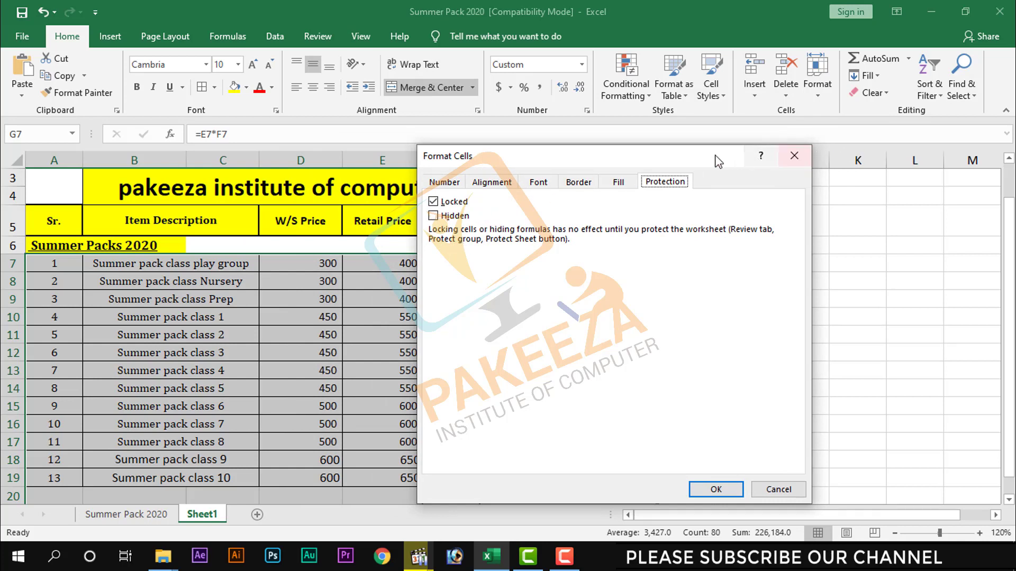
click(788, 158)
click(791, 263)
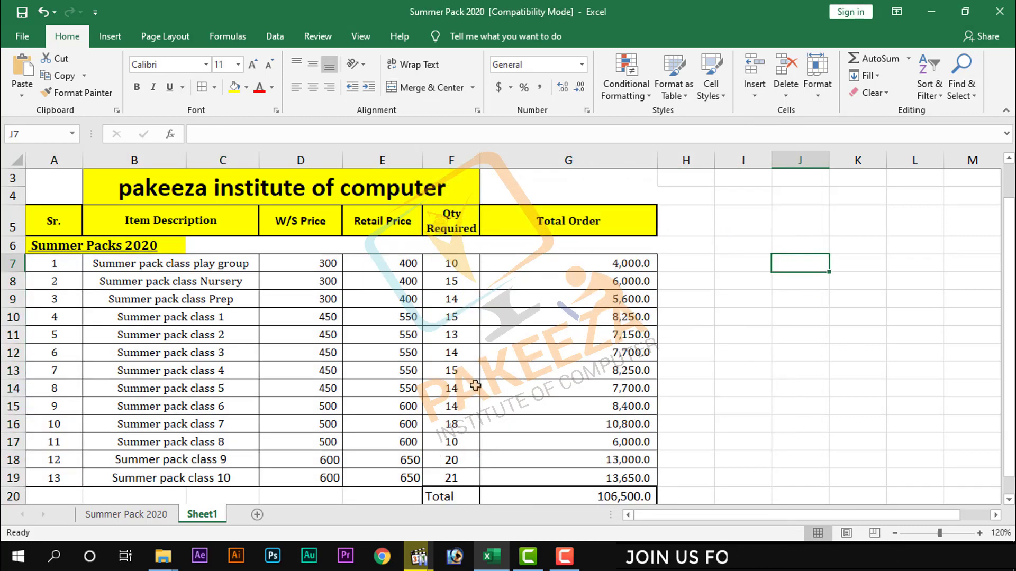
Uncheck Locked under Format Cells > Protection for the quantity cells F7:F19.
drag(453, 261, 459, 478)
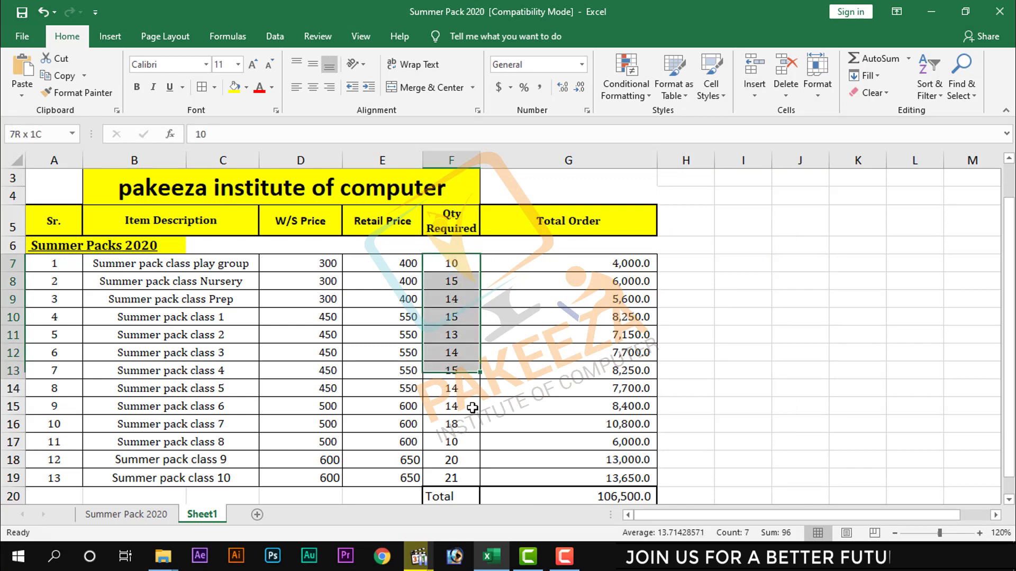
right_click(459, 478)
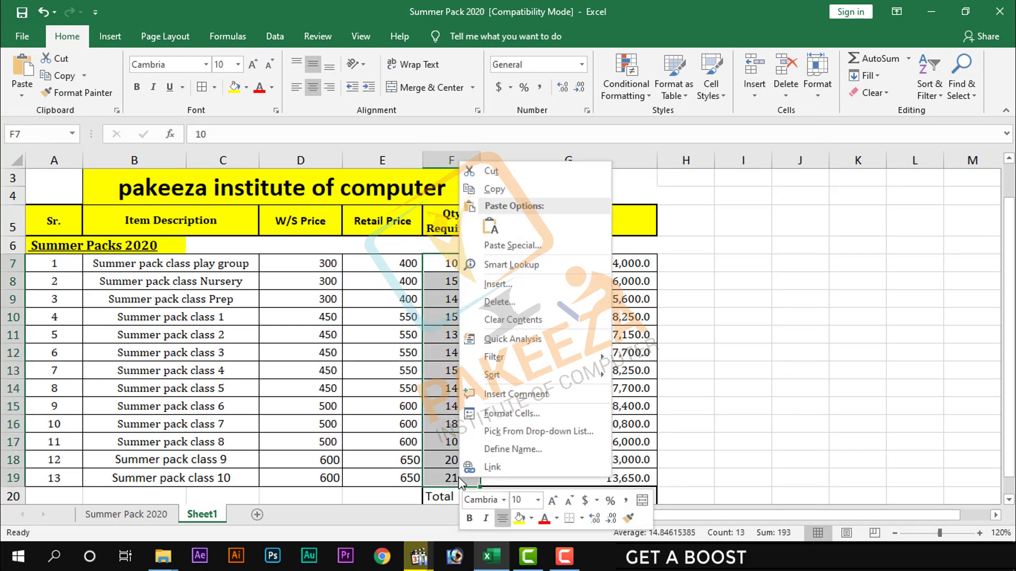
click(493, 413)
drag(472, 189, 780, 142)
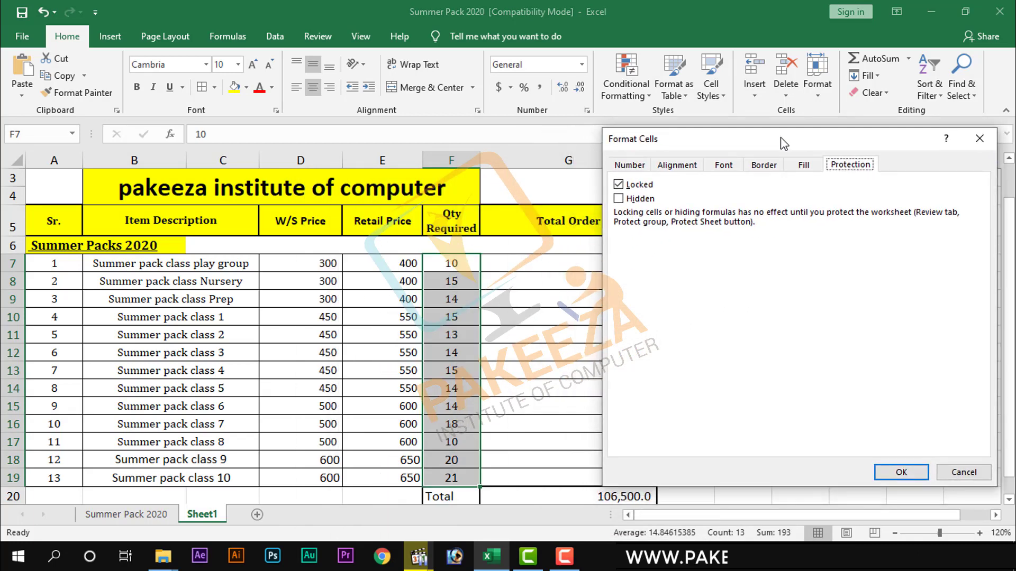
click(618, 185)
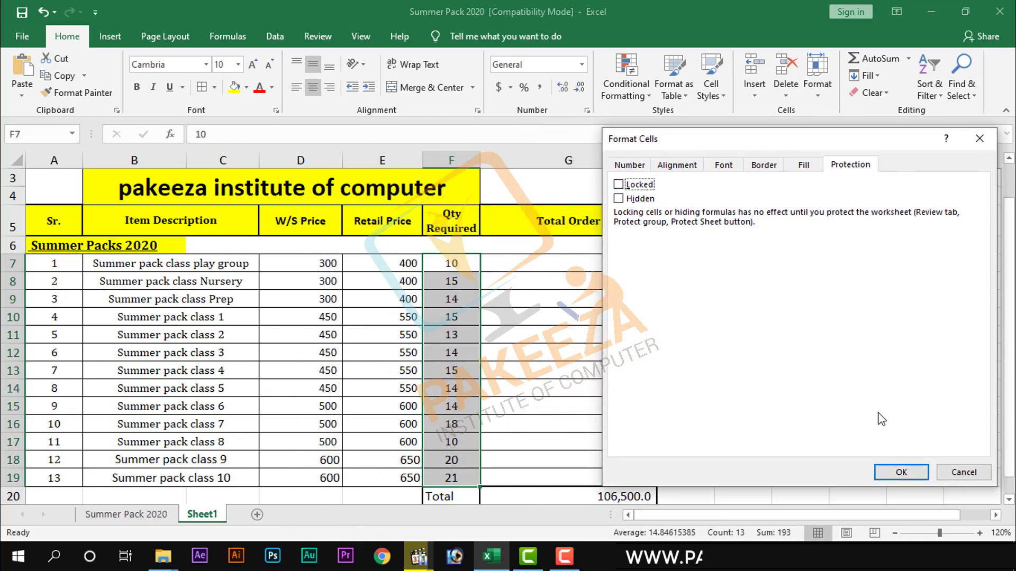
click(902, 473)
click(743, 335)
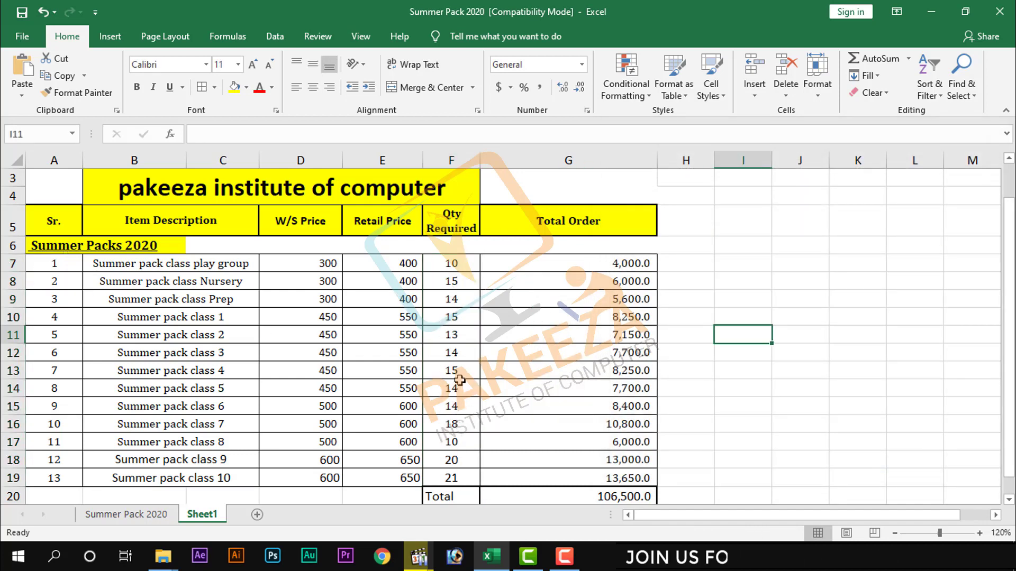
Protect Sheet1 via Review > Protect Sheet, entering and confirming a sheet password.
click(284, 35)
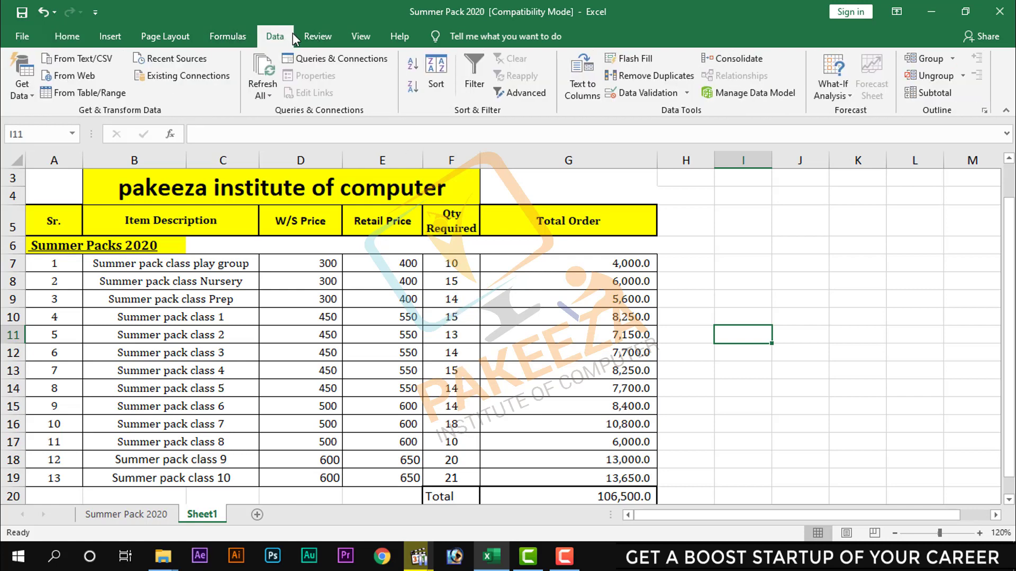
click(319, 38)
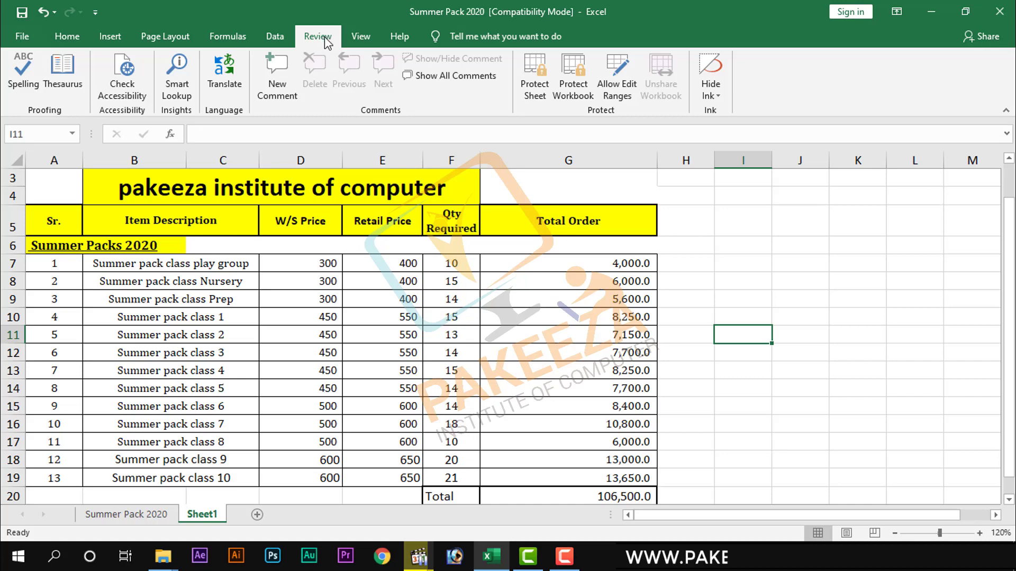
click(540, 90)
drag(500, 235, 660, 175)
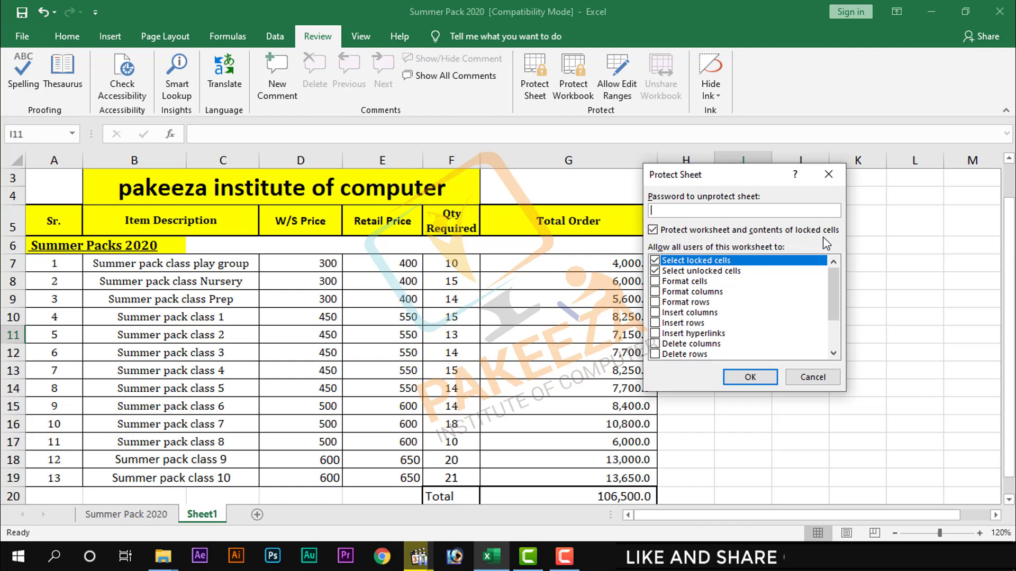
drag(706, 180, 736, 208)
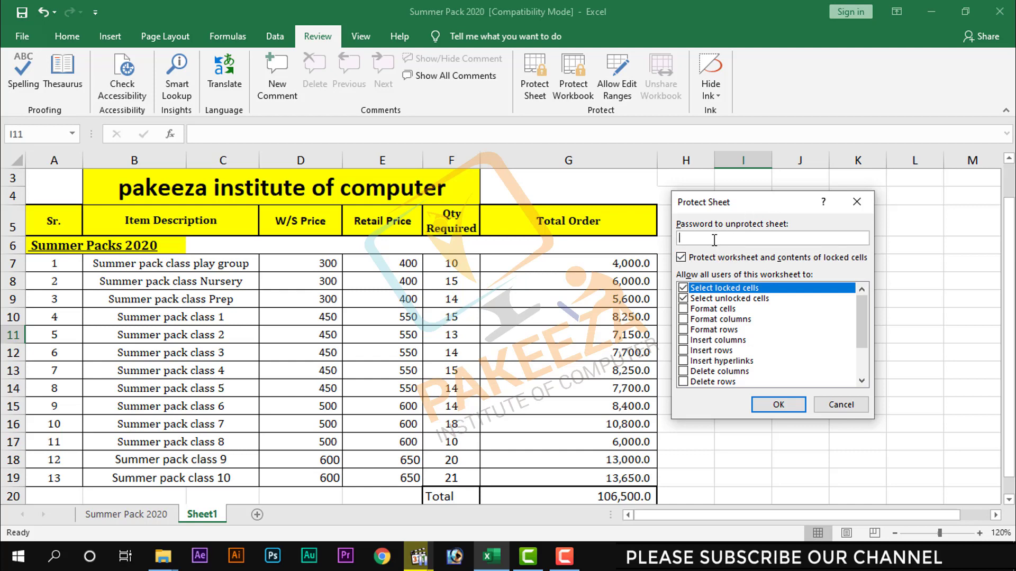
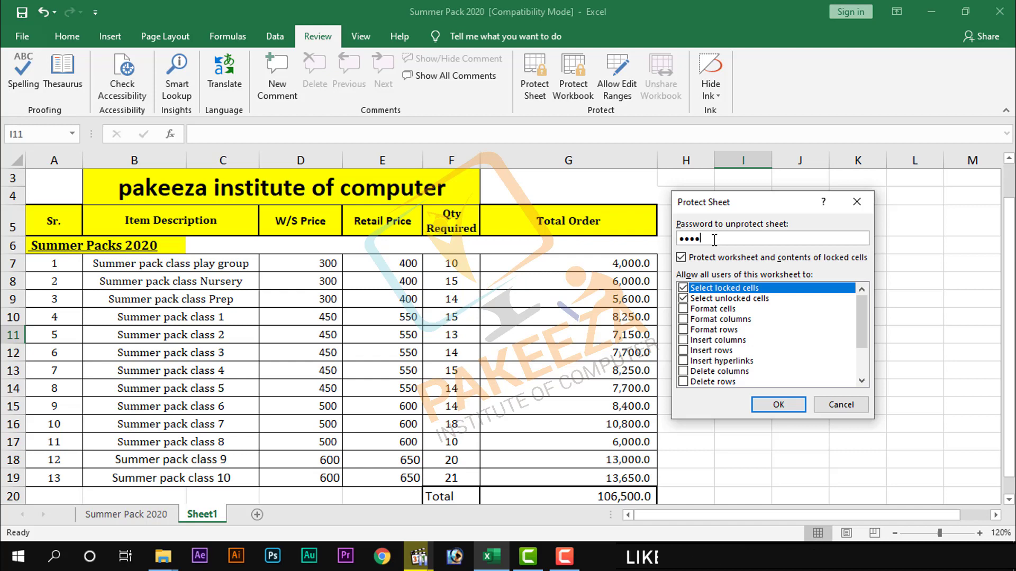
click(778, 405)
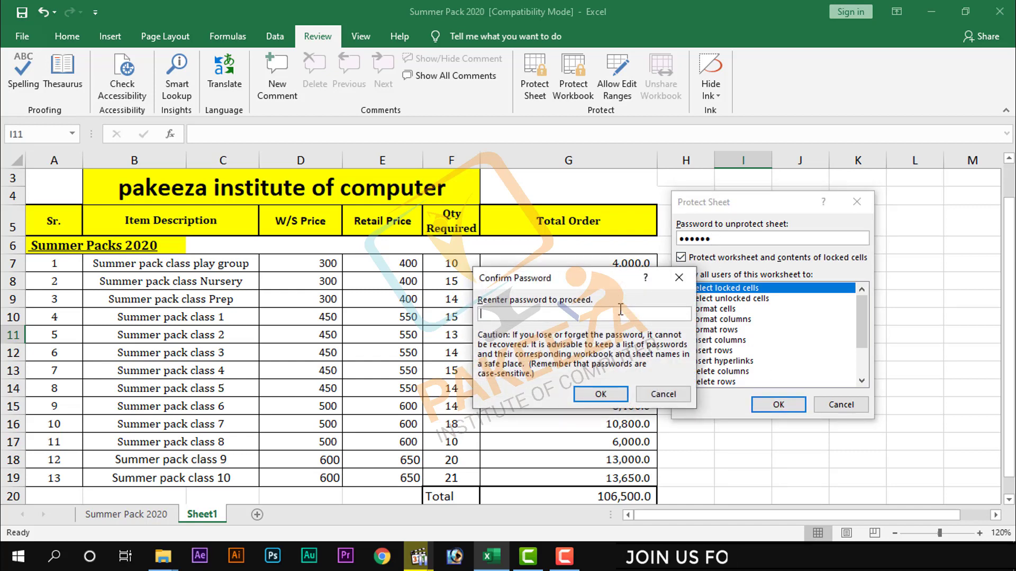
click(614, 394)
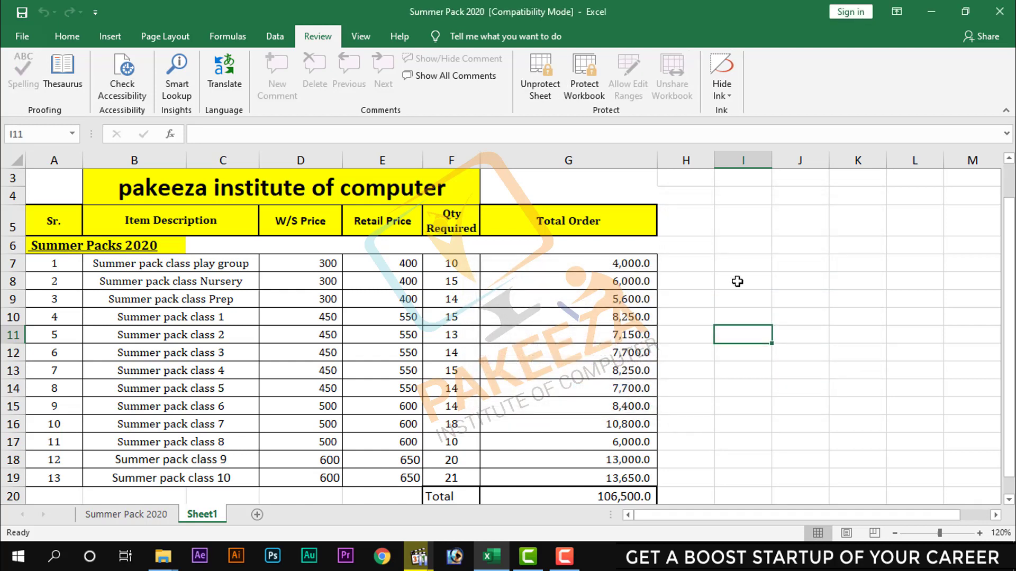
Raise Summer pack class 2's quantity in F11 from 13 to 20, making the grand total 110,350.0.
click(737, 281)
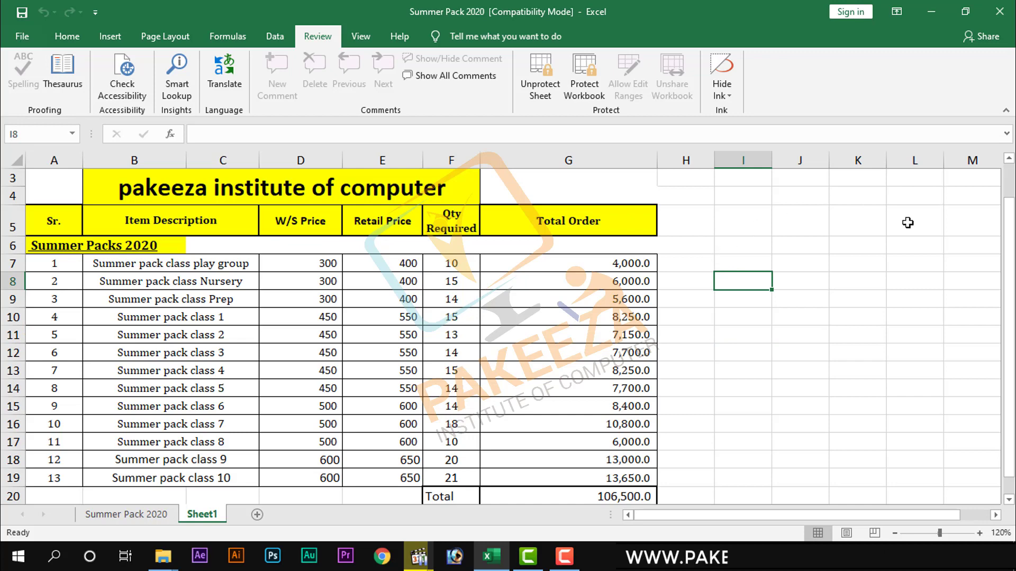
mouse_move(1010, 231)
mouse_down()
mouse_move(1011, 248)
mouse_move(1011, 232)
mouse_up()
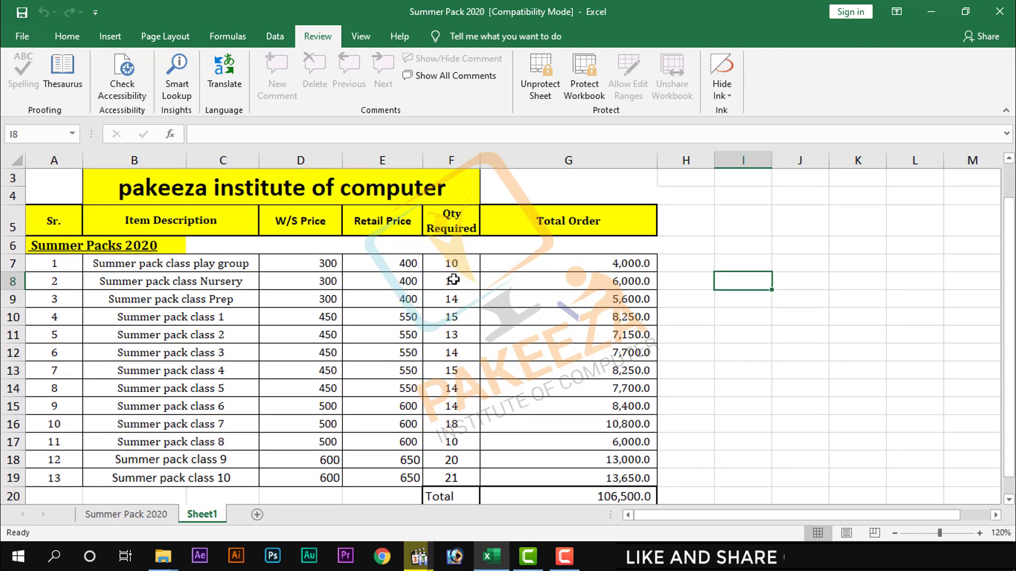
double_click(464, 336)
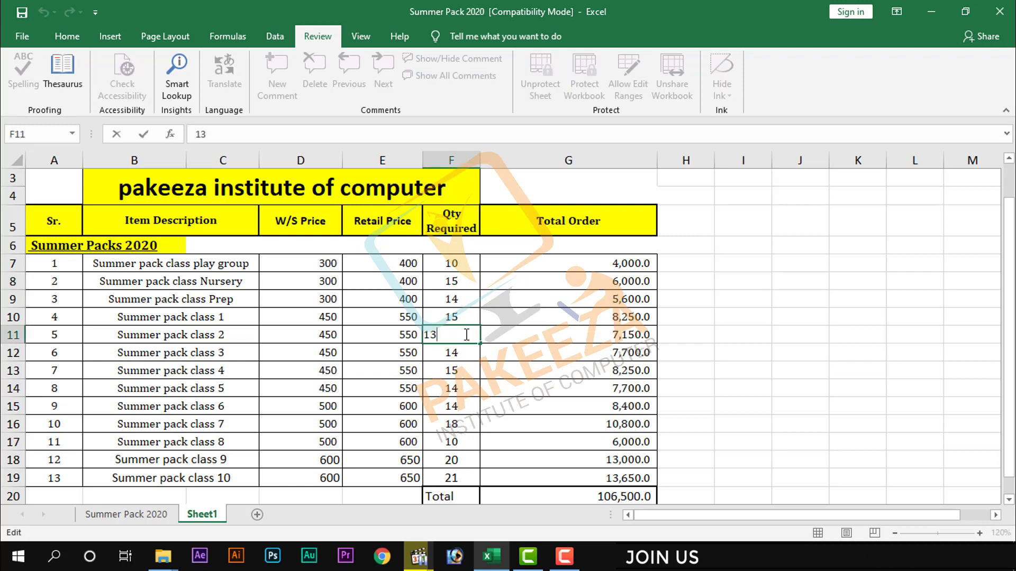
text(20)
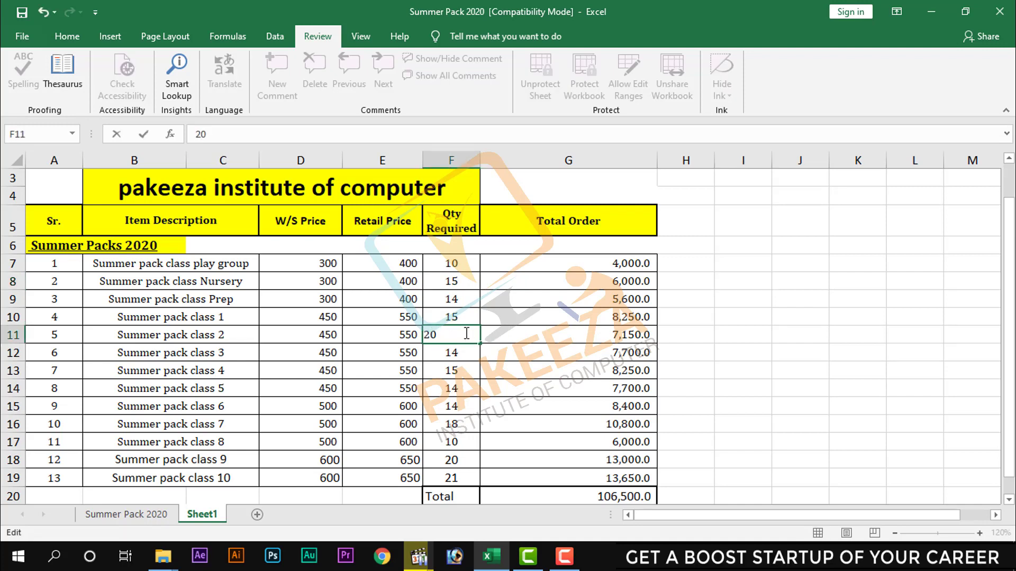
key(Return)
click(754, 332)
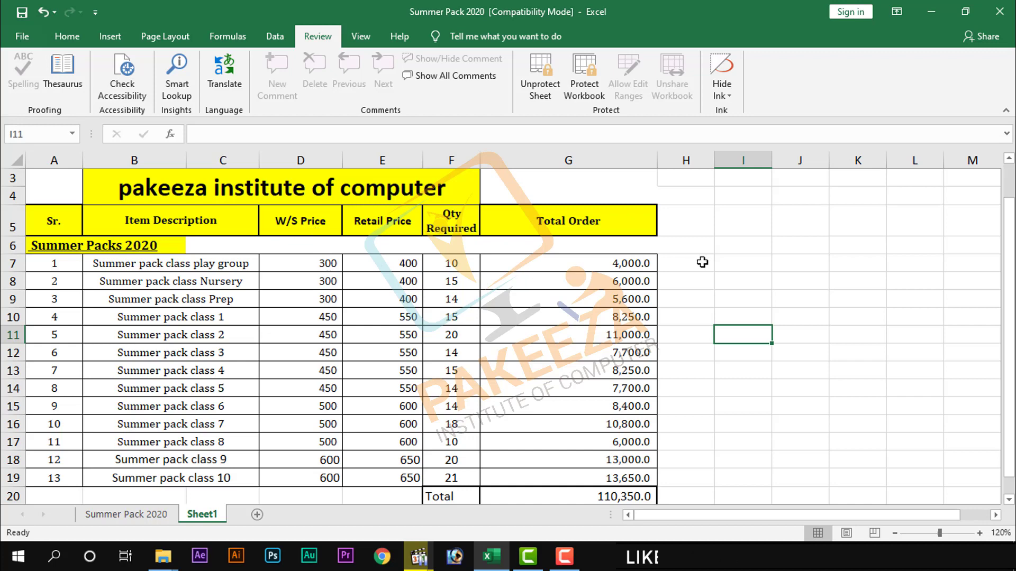
Try editing the locked Retail Price in E7 and dismiss the protected-sheet warning.
double_click(412, 264)
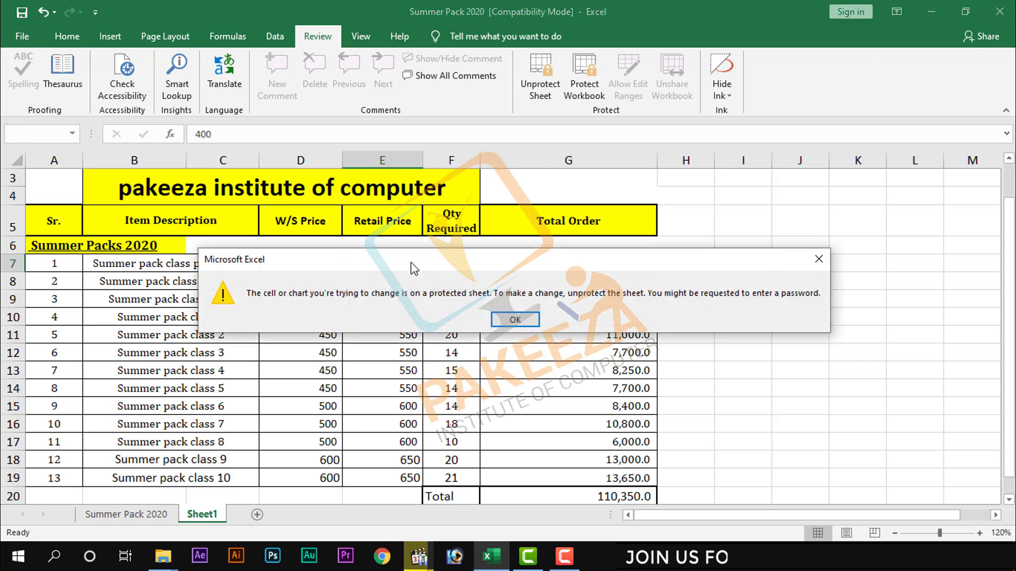
drag(415, 269, 540, 336)
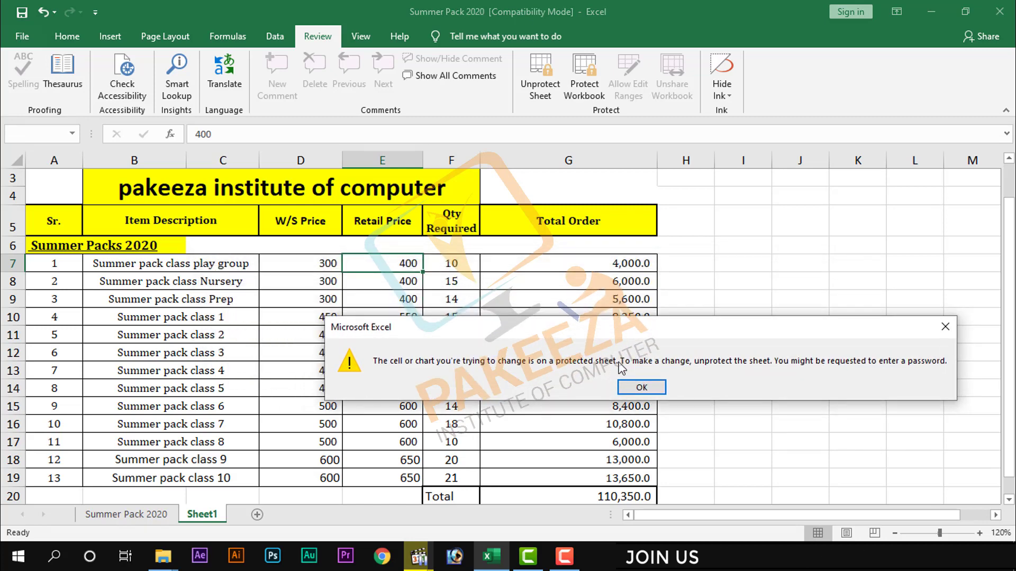
drag(557, 339, 401, 204)
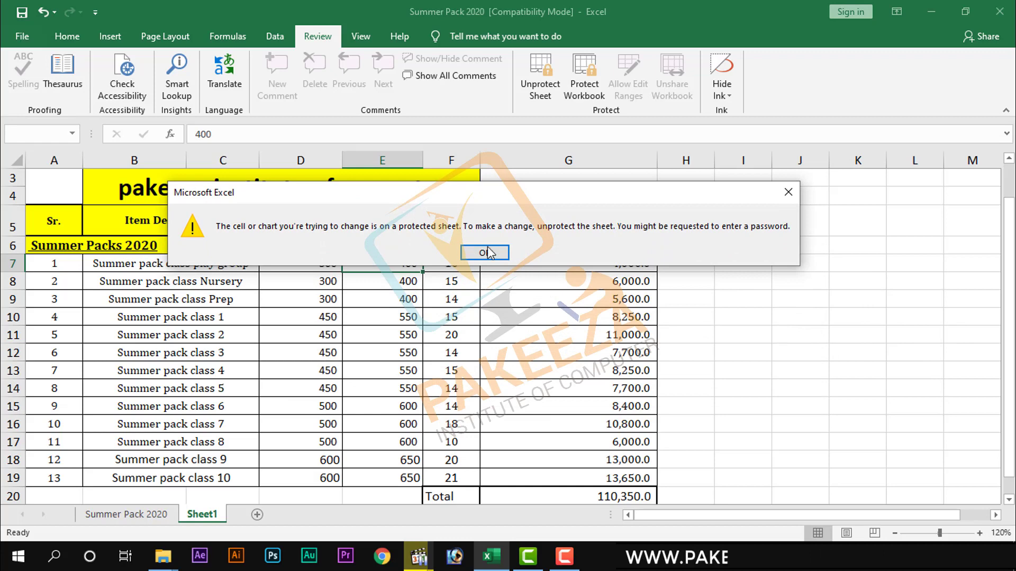
click(496, 255)
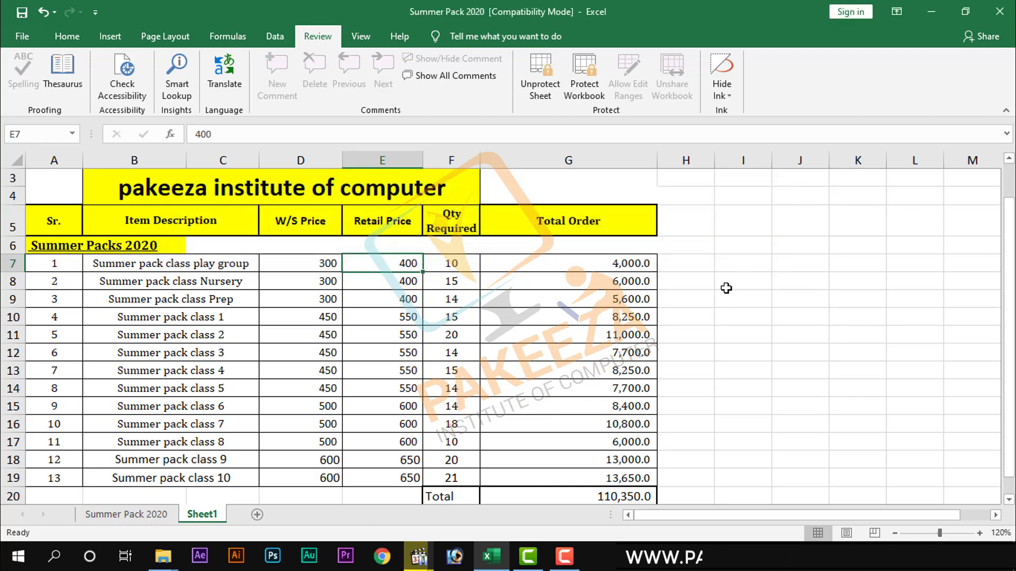
click(726, 286)
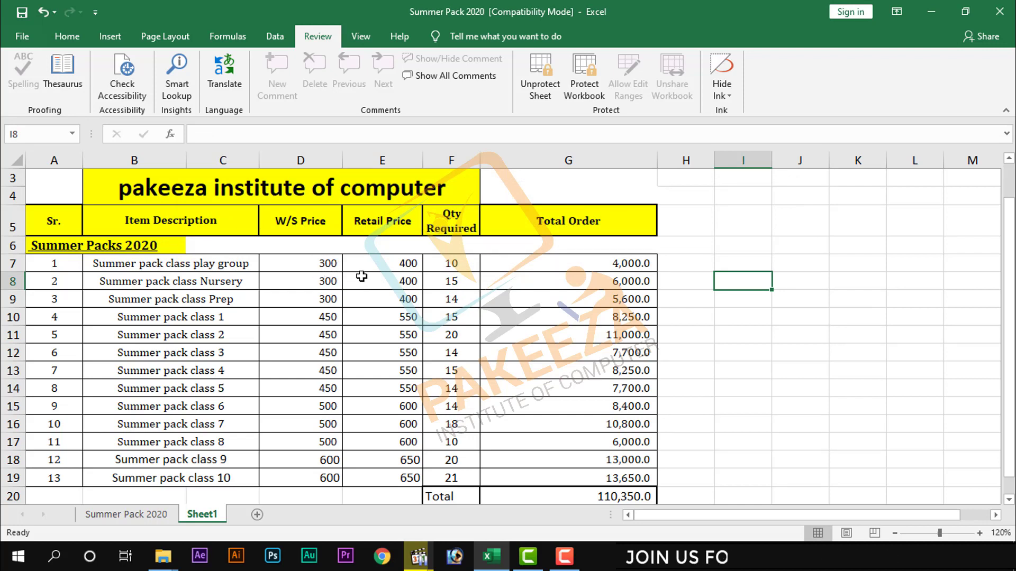
click(749, 246)
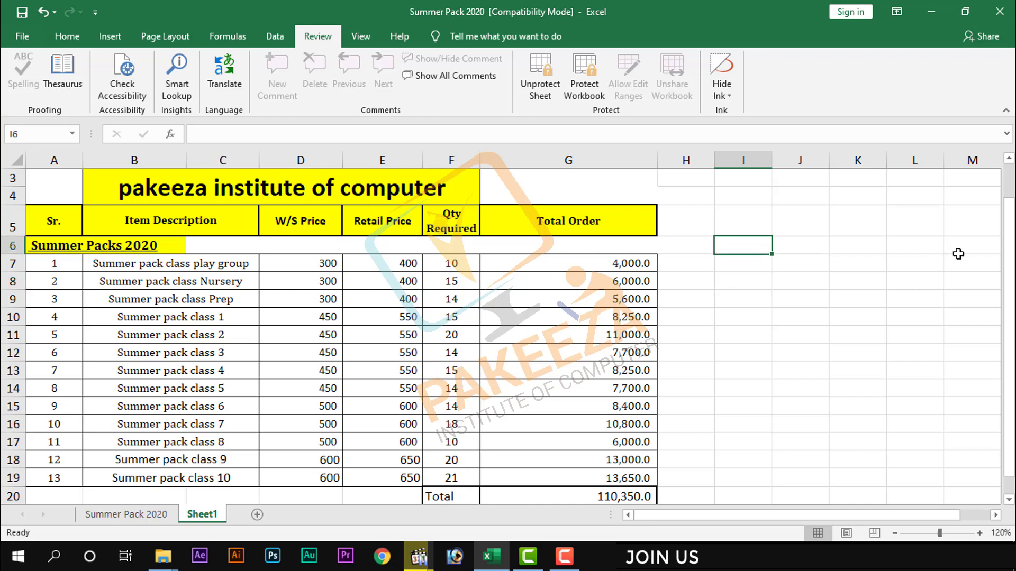
drag(1009, 262, 1002, 276)
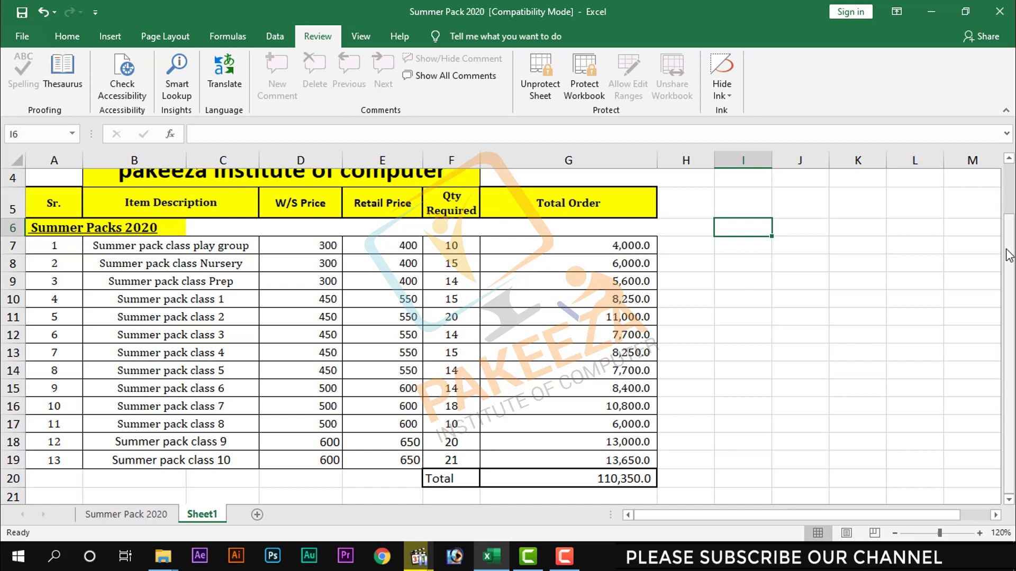
mouse_move(1009, 255)
mouse_down()
mouse_move(1006, 233)
mouse_move(1010, 241)
mouse_up()
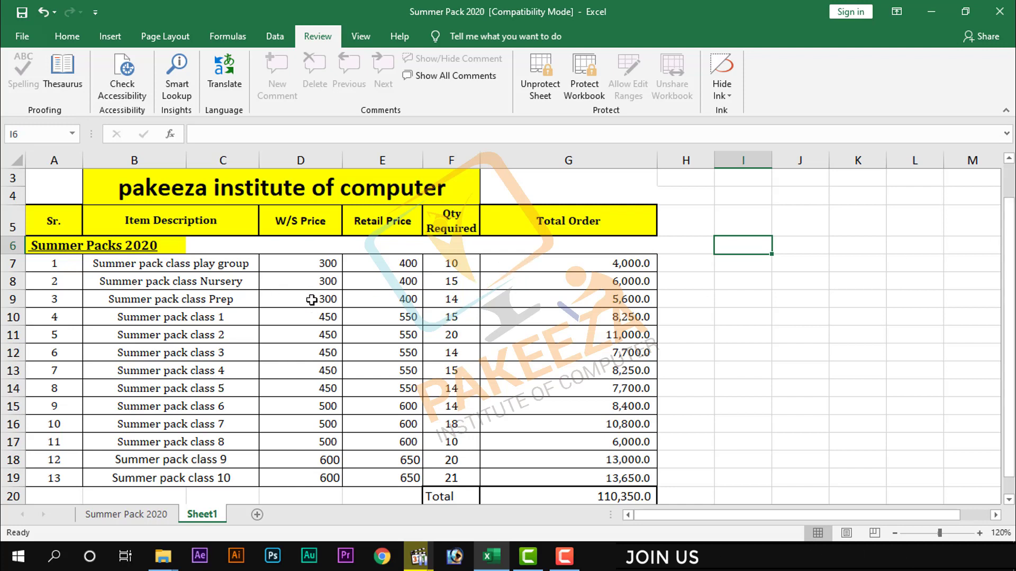
drag(315, 271, 322, 475)
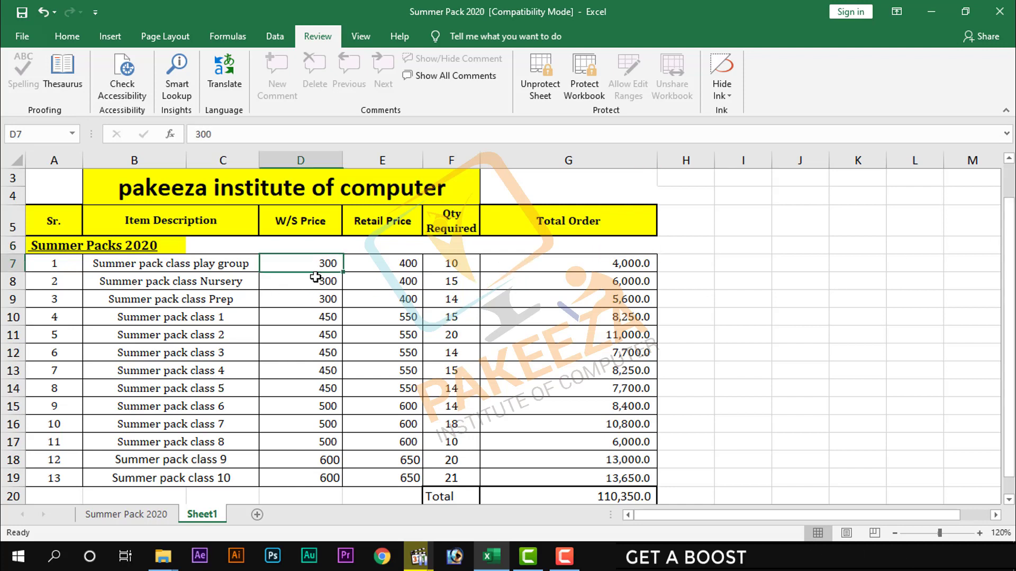
right_click(324, 475)
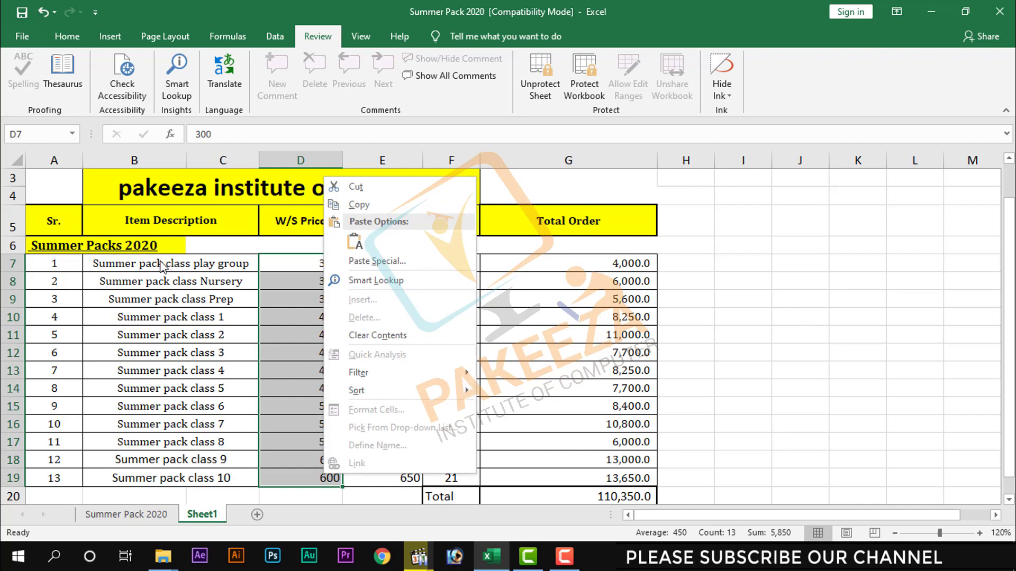
click(702, 290)
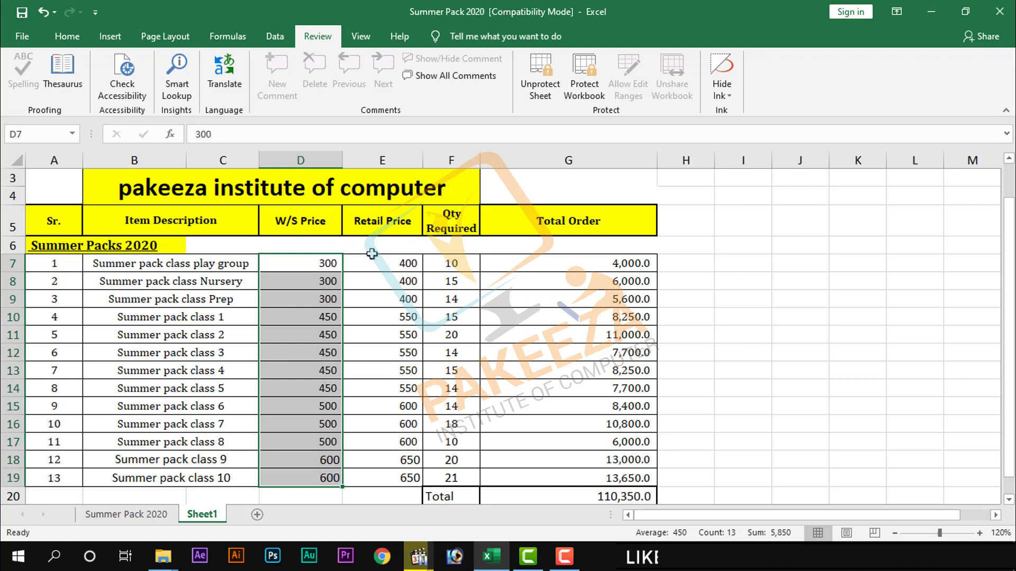
click(695, 259)
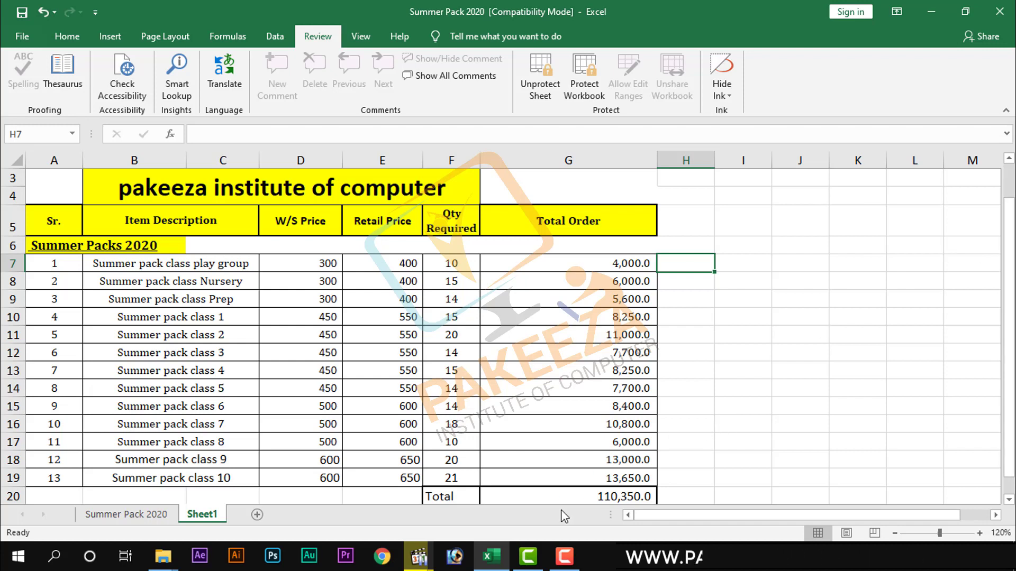
click(565, 555)
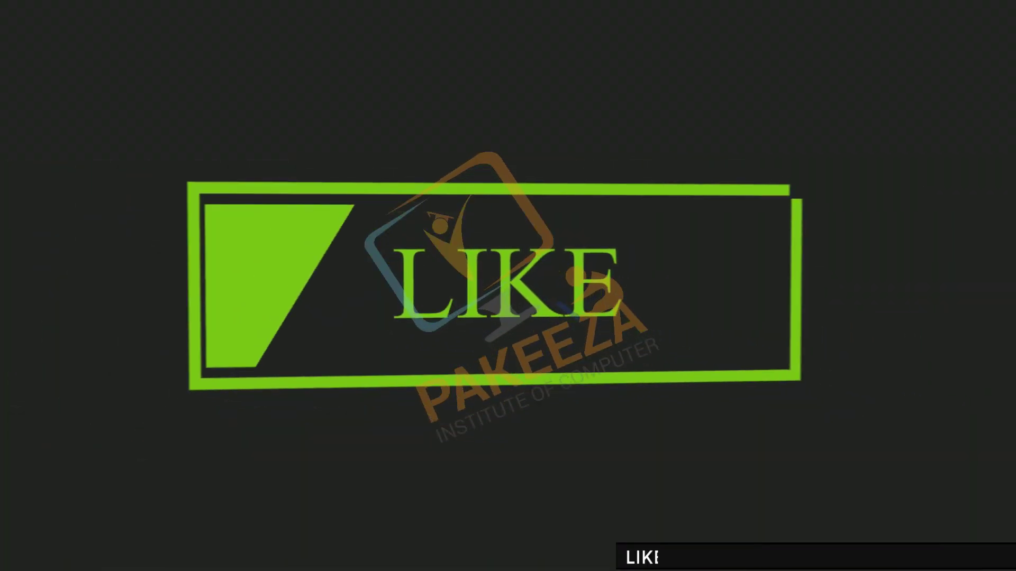